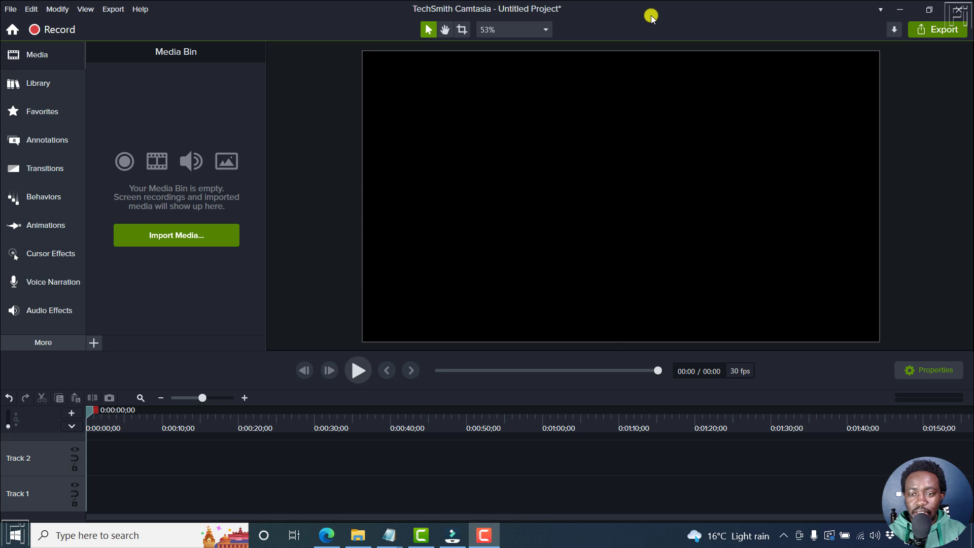
Step: Compare the blank Filmora and Camtasia projects, then show Camtasia's System Requirements page in Edge
left_click(454, 536)
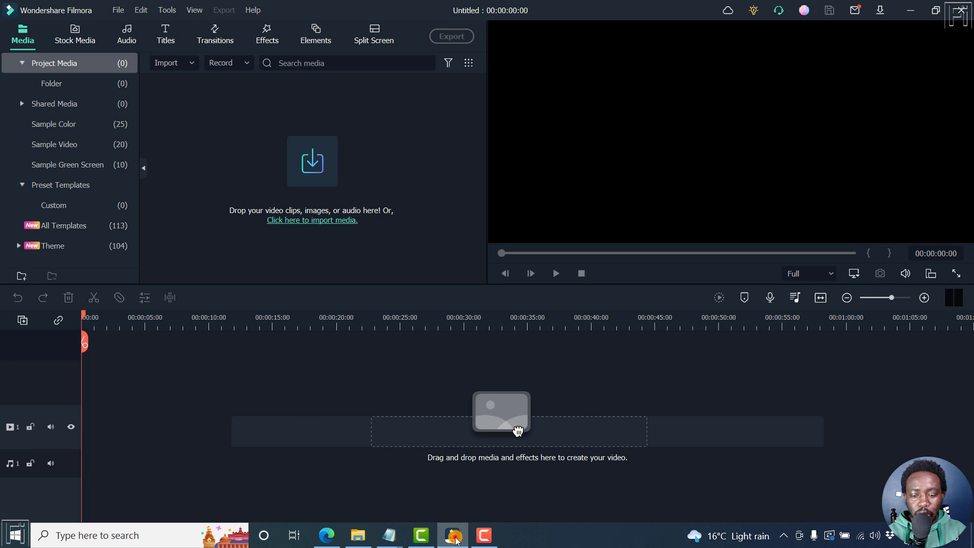
left_click(455, 538)
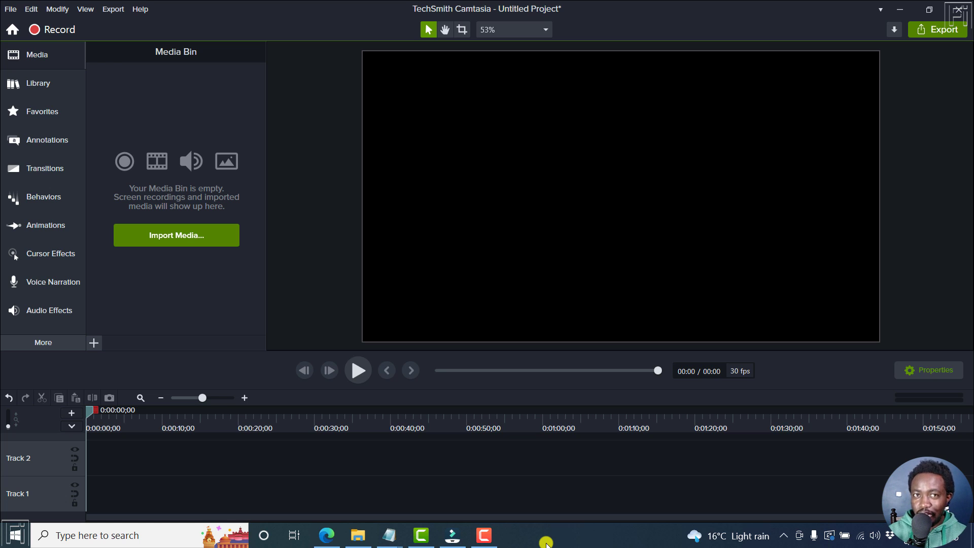
left_click(452, 537)
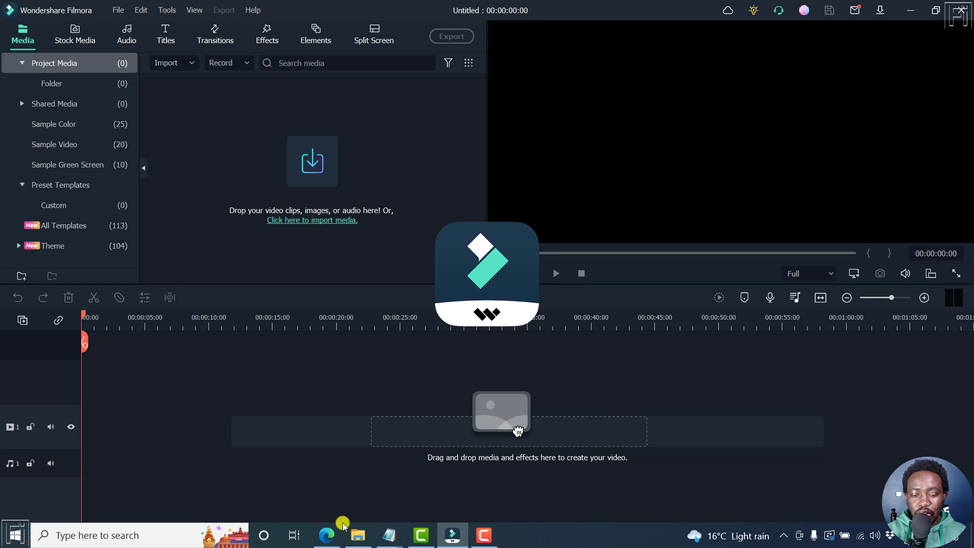
left_click(326, 535)
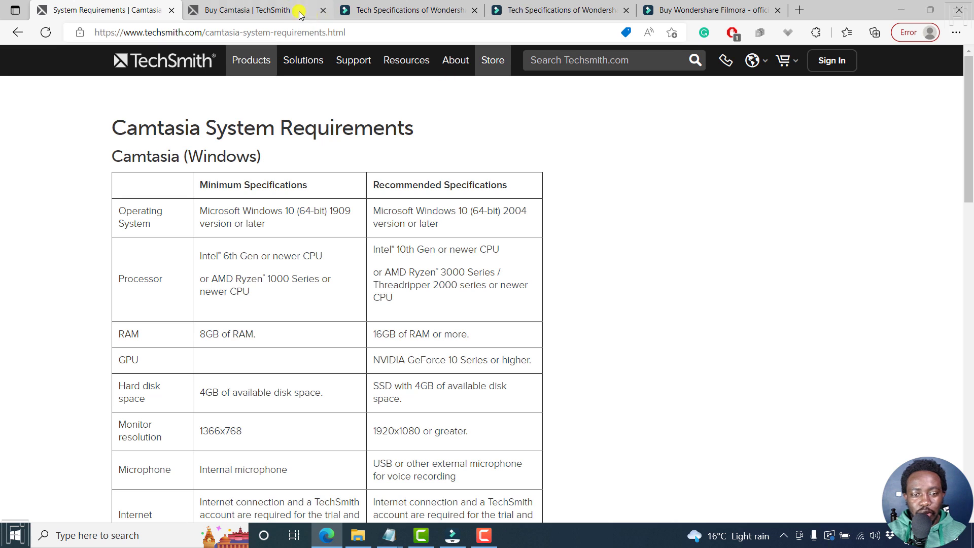
Step: Compare Camtasia's purchase price with Filmora's US$9.99–US$79.99 plans, then minimize Edge
left_click(282, 10)
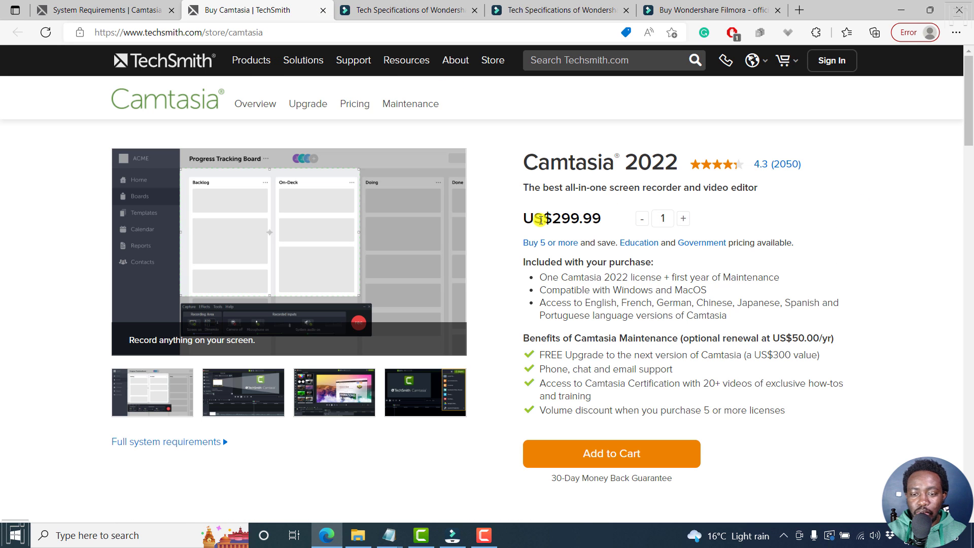
left_click(680, 9)
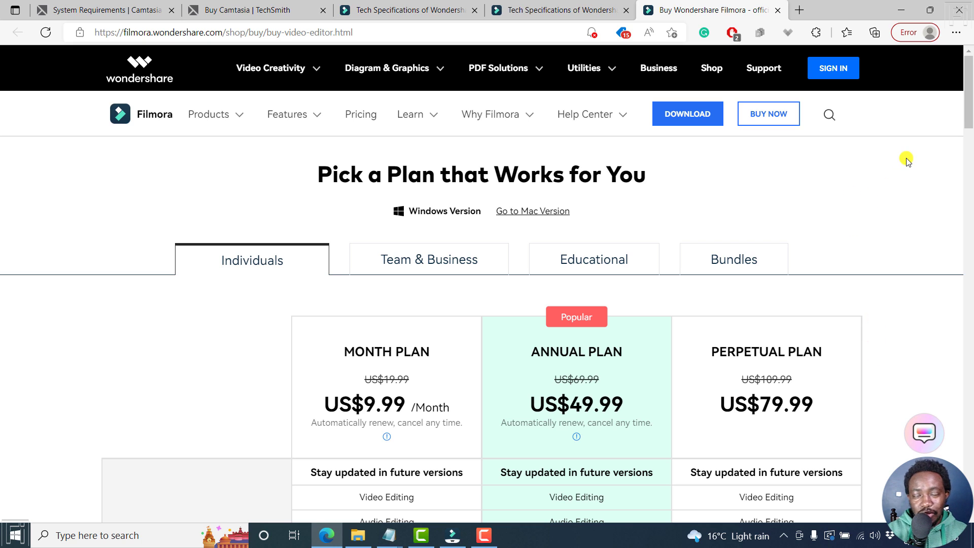
left_click(901, 11)
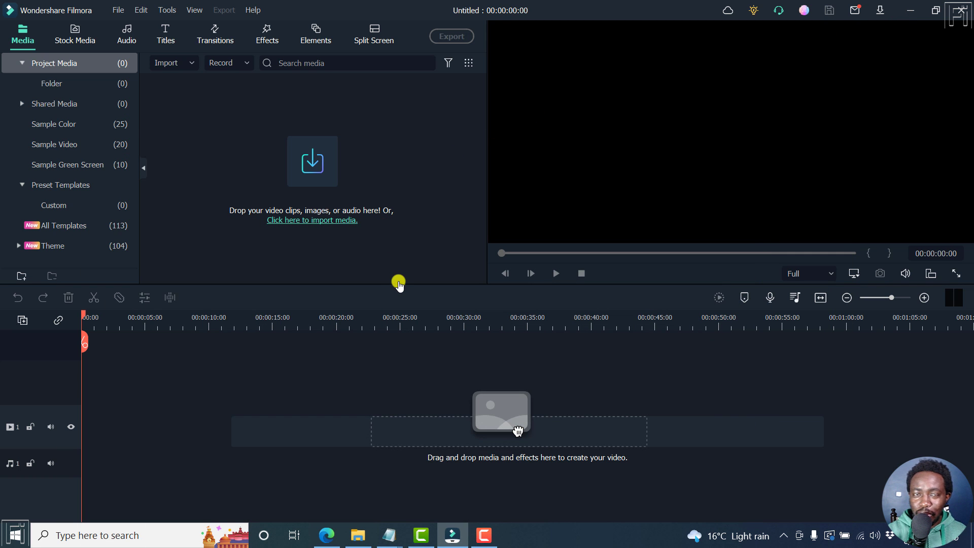
Step: Bring the empty untitled Camtasia project to the front
left_click(418, 537)
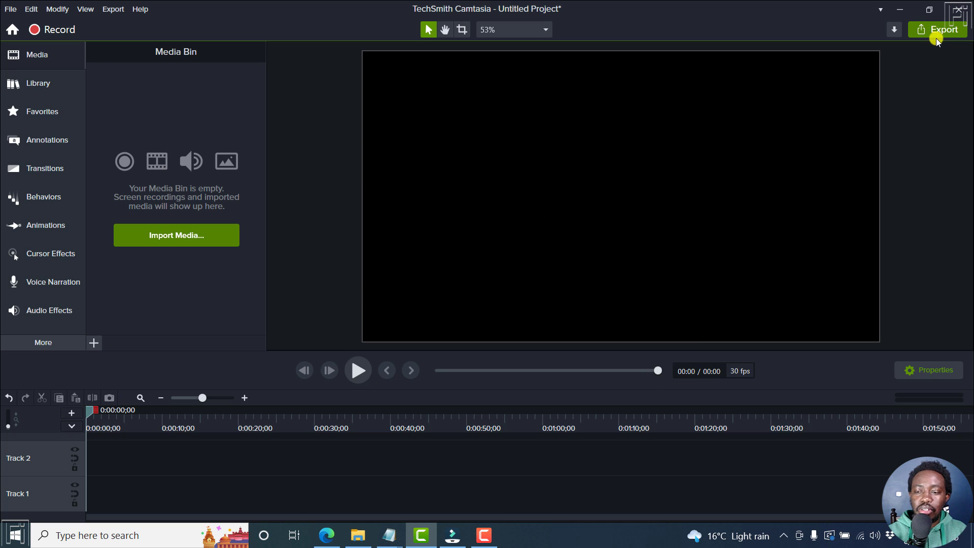
Step: Bring the empty untitled Filmora project, with zero media items, back on screen
left_click(453, 535)
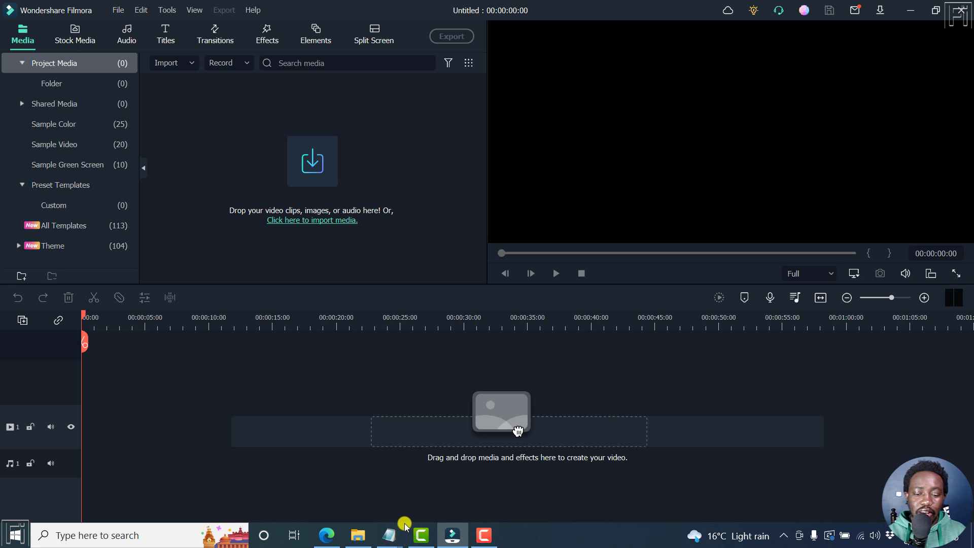
Step: Flip between Camtasia and Filmora, finishing on Camtasia's empty untitled project
left_click(421, 537)
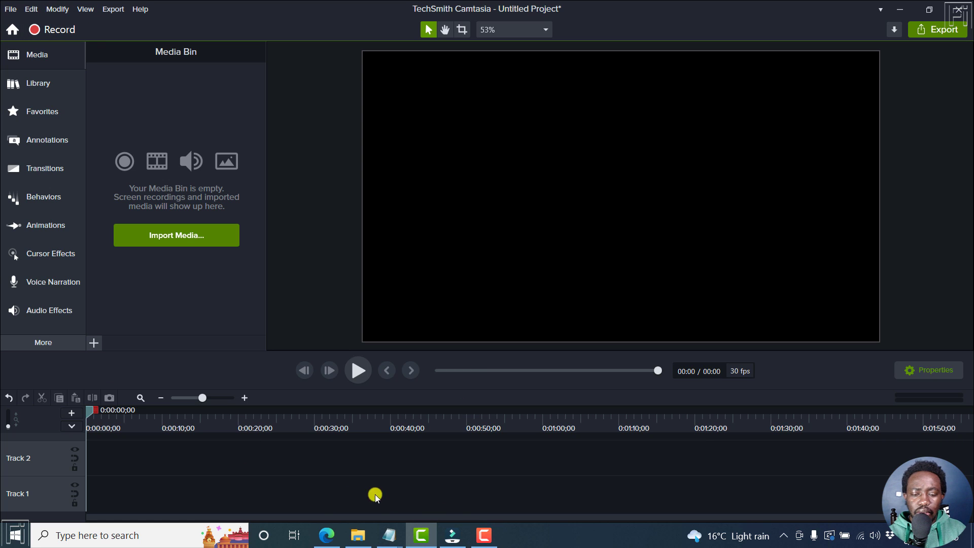
left_click(452, 535)
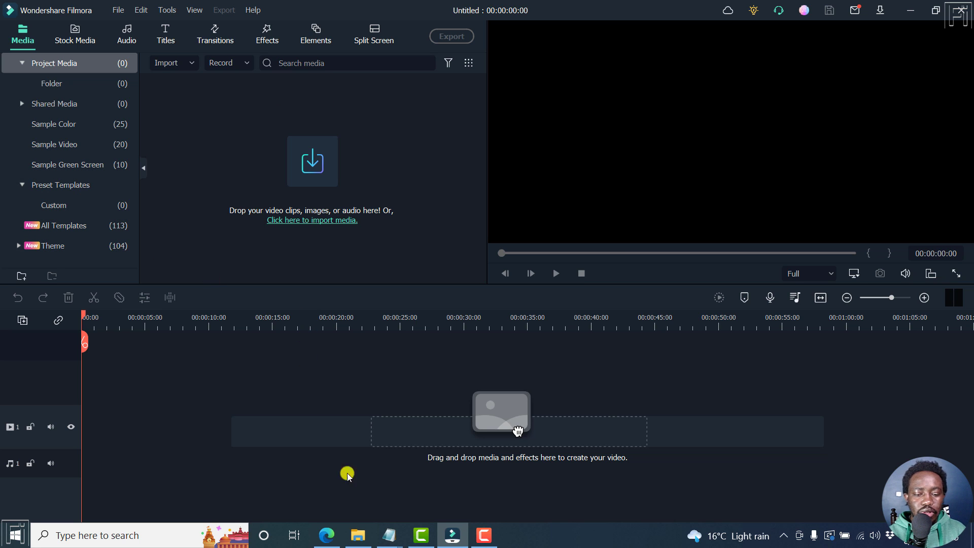
left_click(425, 533)
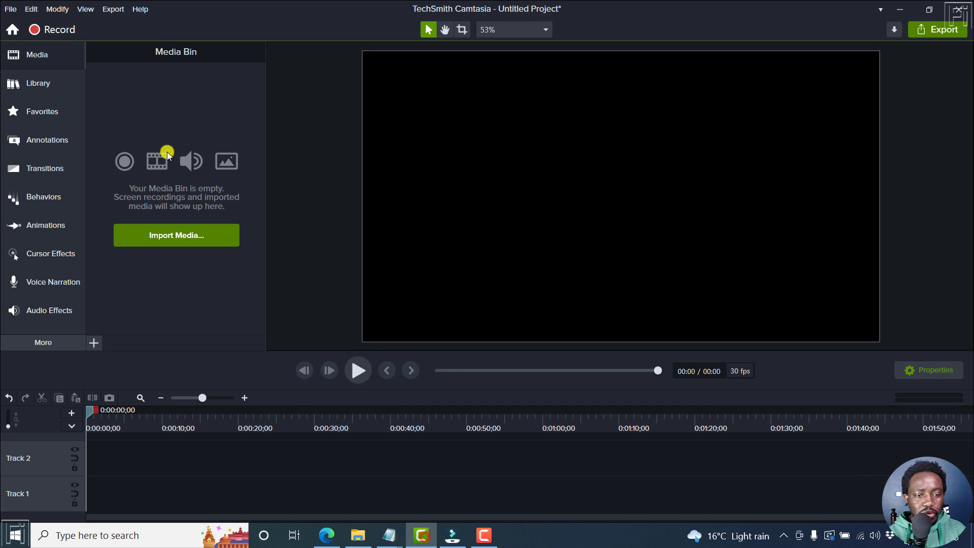
Step: Browse Camtasia's Library folders and Transitions, ending on the six Audio Effects like Noise Removal
left_click(46, 82)
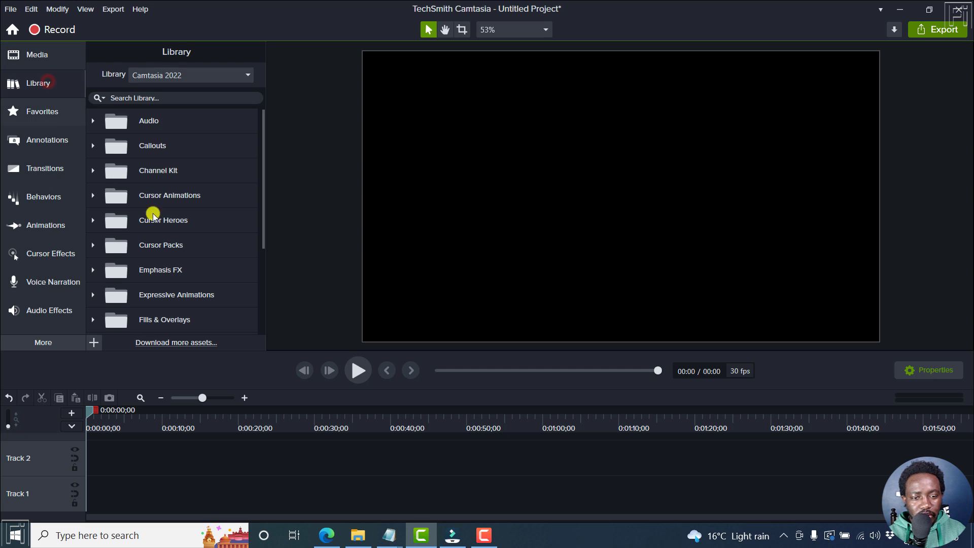
left_click_drag(262, 190, 259, 263)
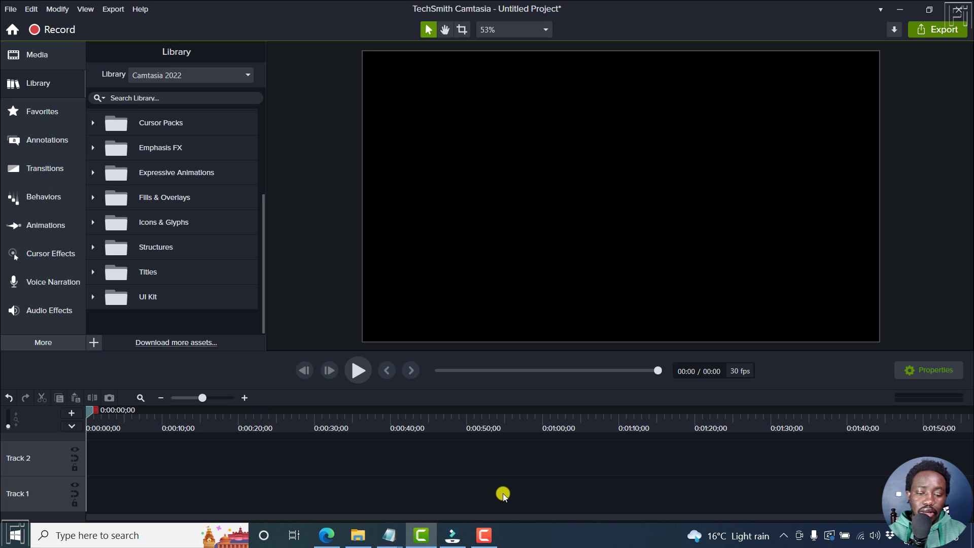
mouse_move(452, 535)
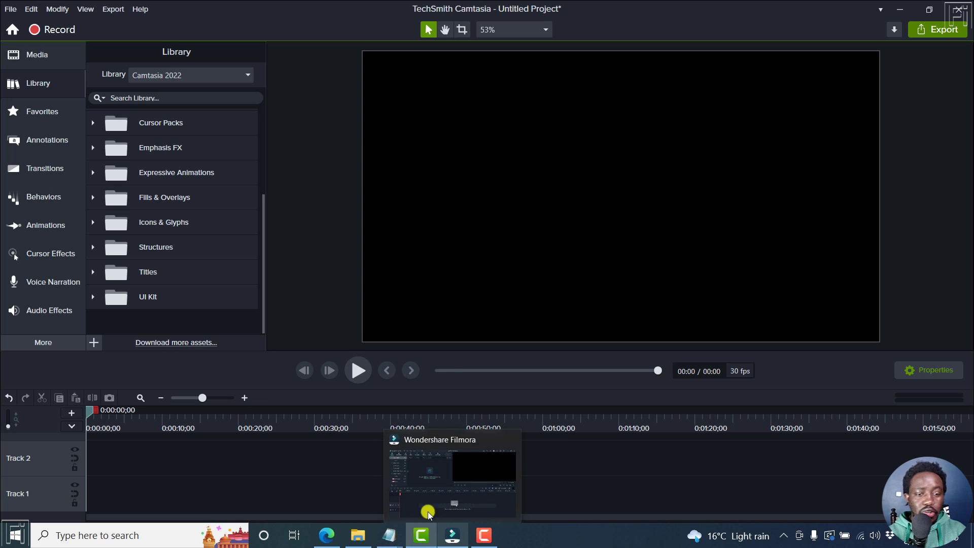
left_click(46, 171)
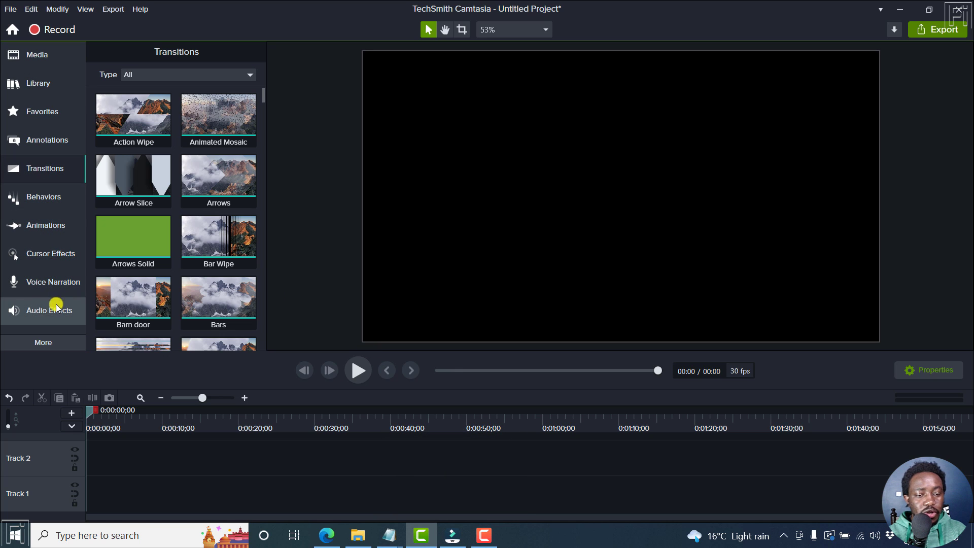
left_click(44, 318)
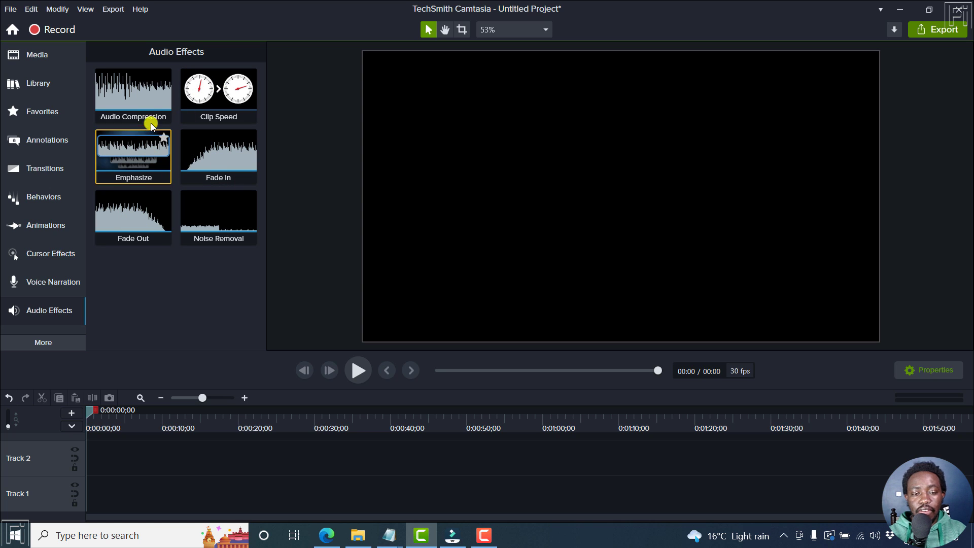
Step: In Filmora, list Electronic music tracks and the 500 recommended effects, then return to Camtasia
left_click(454, 536)
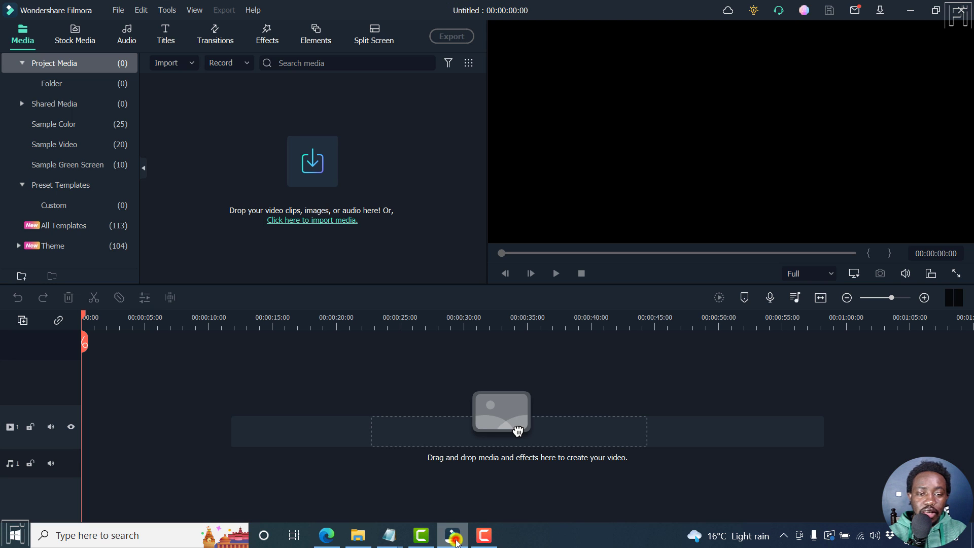
left_click(131, 36)
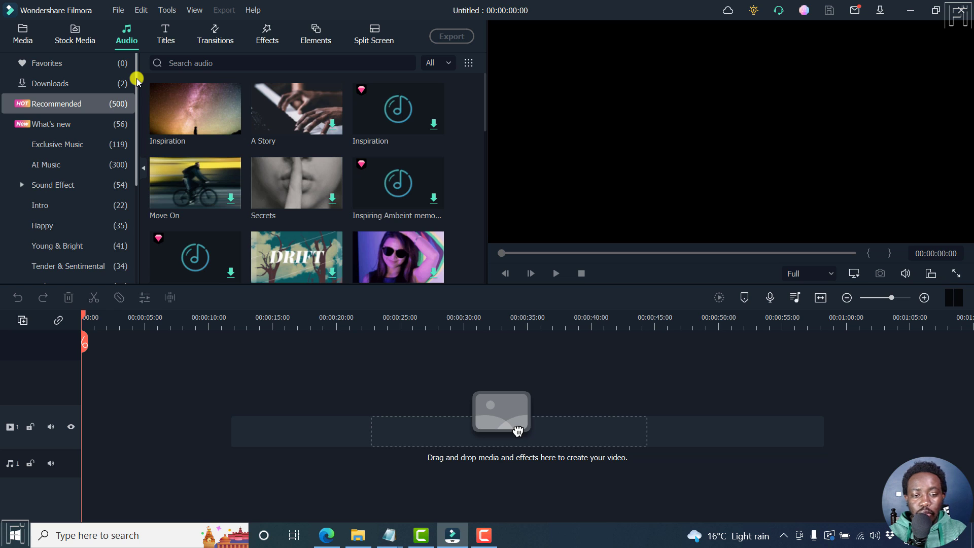
left_click_drag(137, 82, 137, 196)
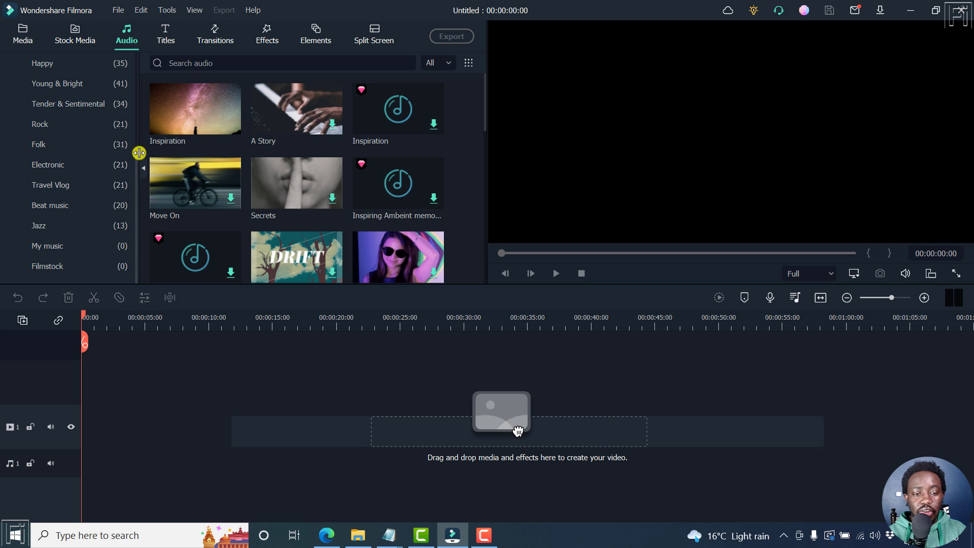
left_click(133, 171)
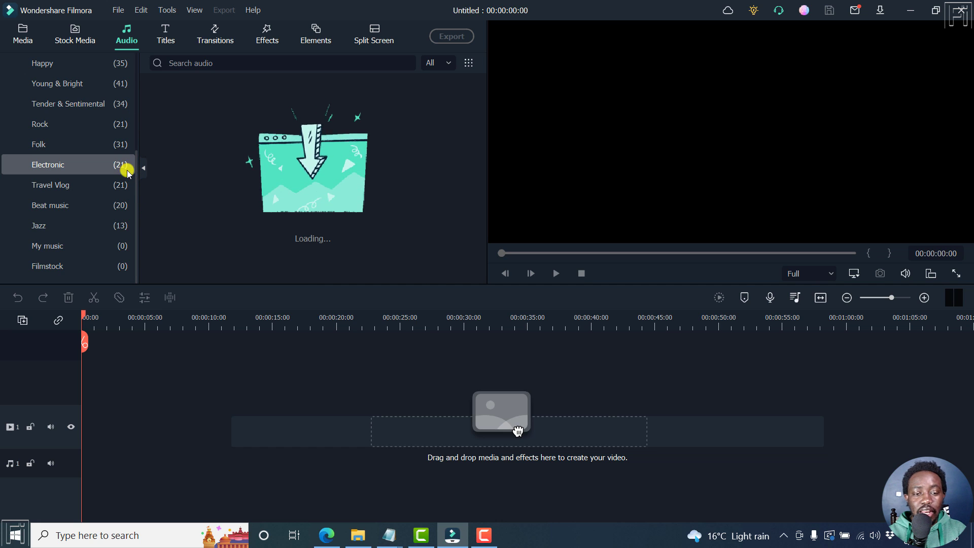
left_click_drag(135, 174, 132, 89)
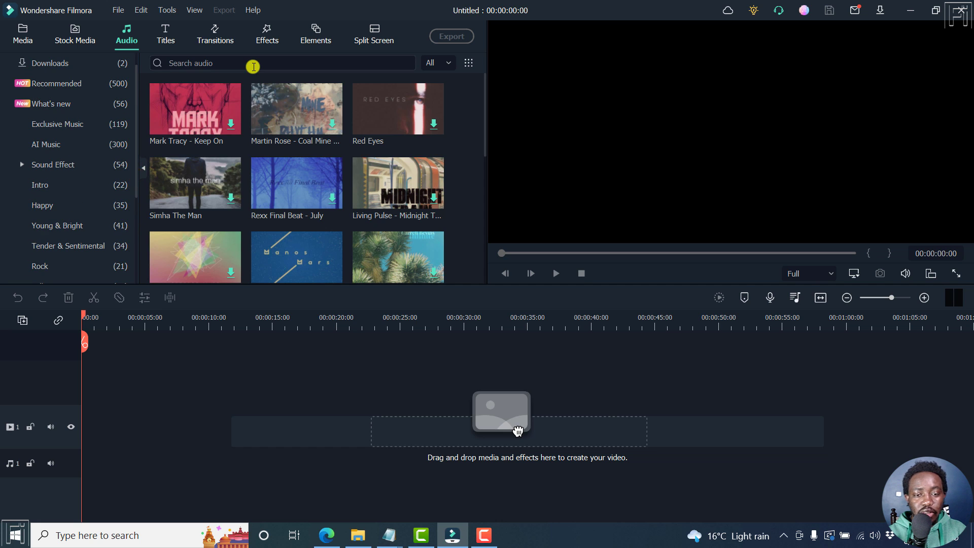
left_click(266, 40)
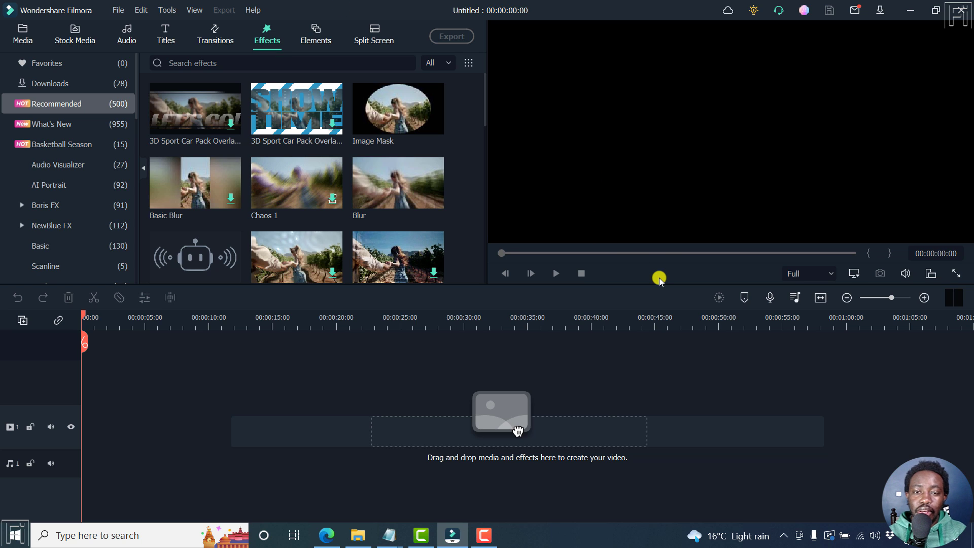
left_click(421, 538)
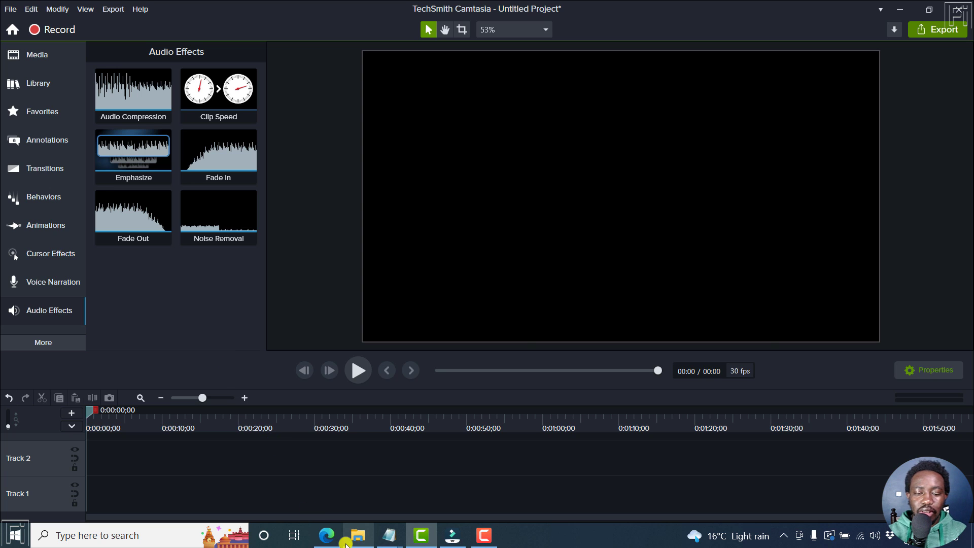
Step: Show Filmora's Effects library with Basic Blur and Chaos 1 again
left_click(452, 535)
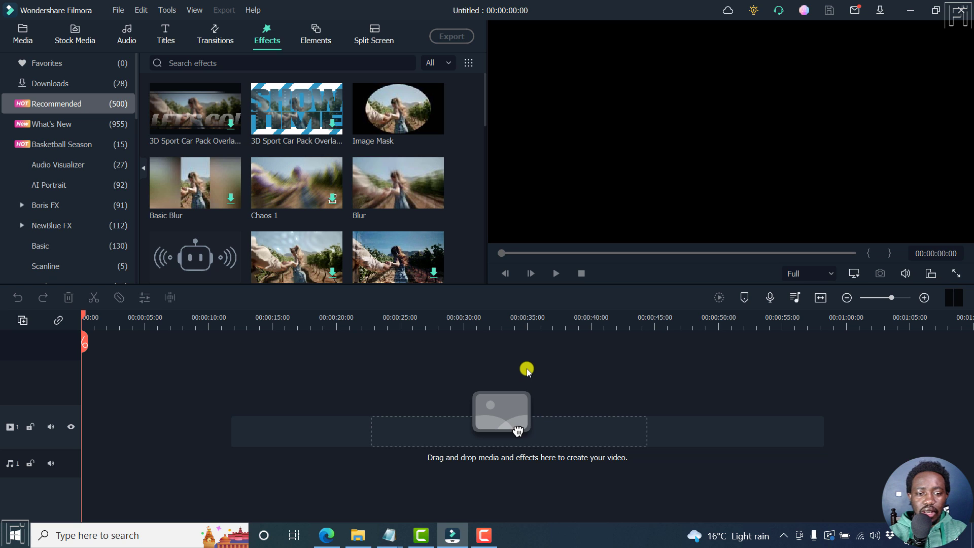
Step: Return Filmora to its empty project media library, then bring Camtasia's Audio Effects forward
left_click(29, 39)
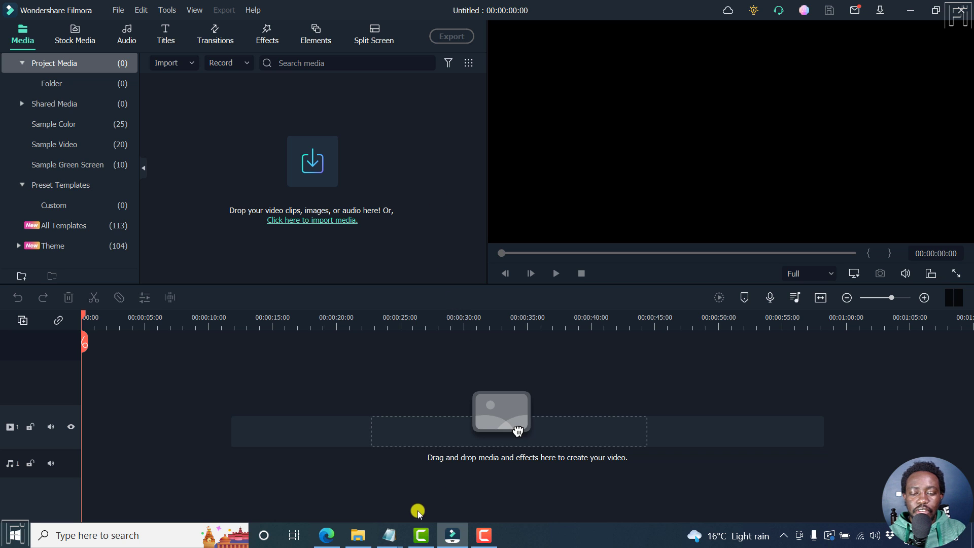
left_click(421, 534)
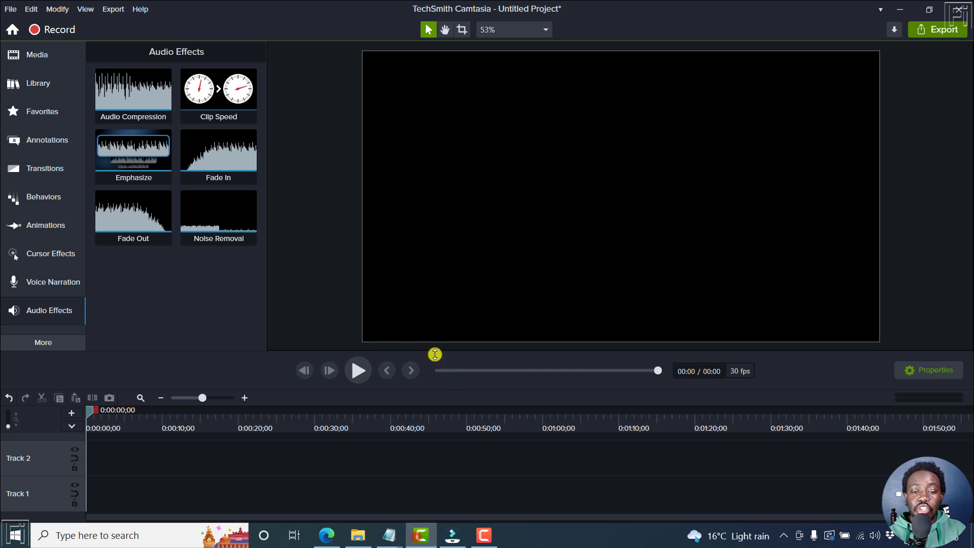
Step: Import 'ppt sample' into Camtasia's media bin as 15 slide images, then switch to Filmora
left_click(37, 55)
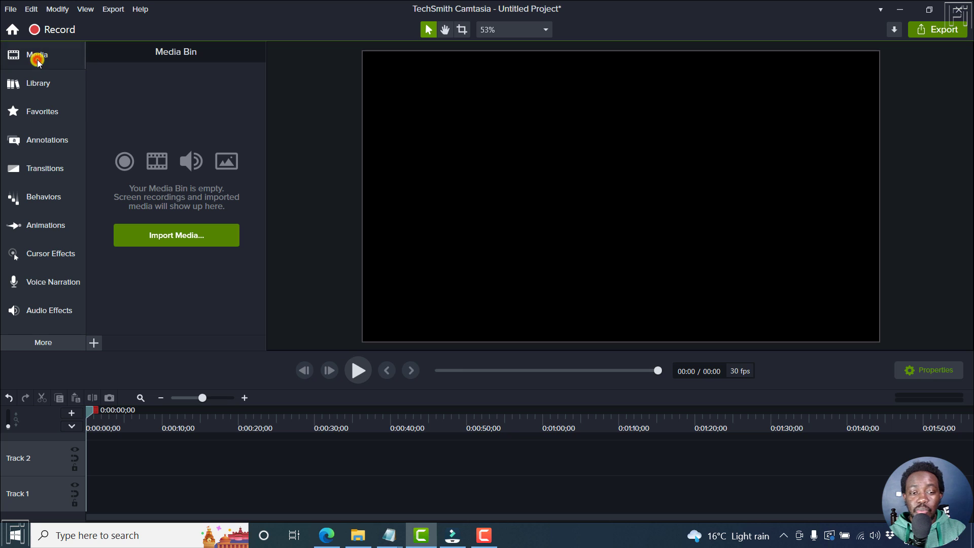
left_click(357, 535)
left_click(355, 219)
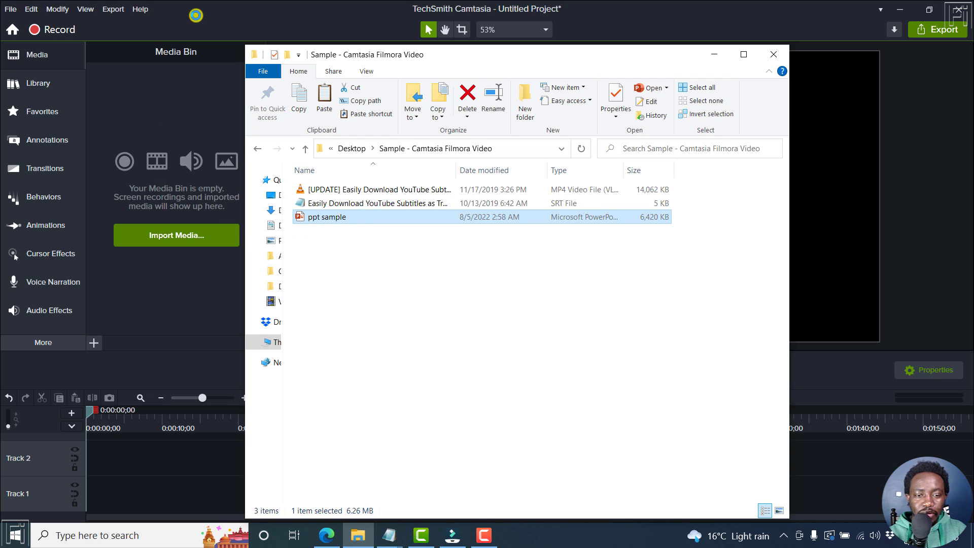
left_click(207, 15)
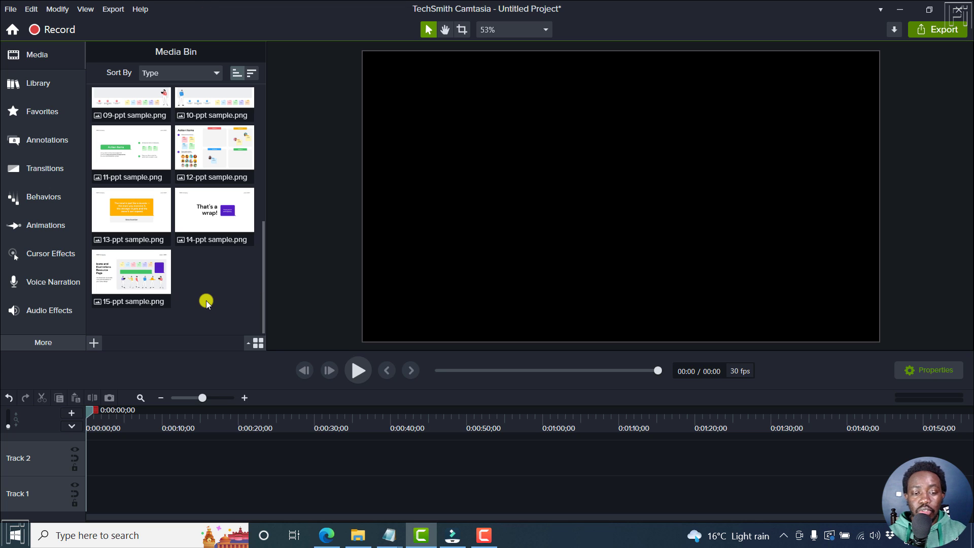
left_click(453, 535)
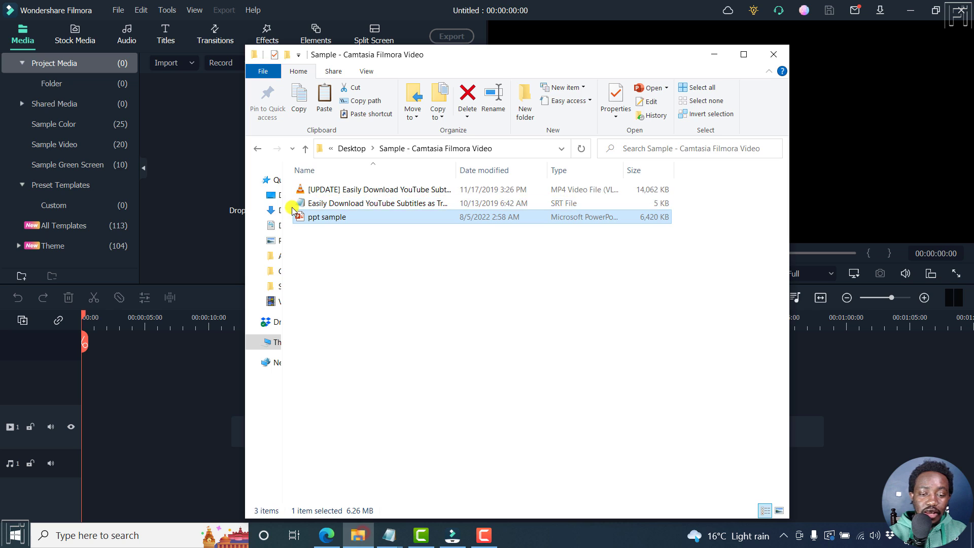
Step: Drop 'ppt sample' onto Filmora's media area, which refuses it, then switch back to Camtasia
left_click_drag(302, 217, 206, 189)
left_click(303, 4)
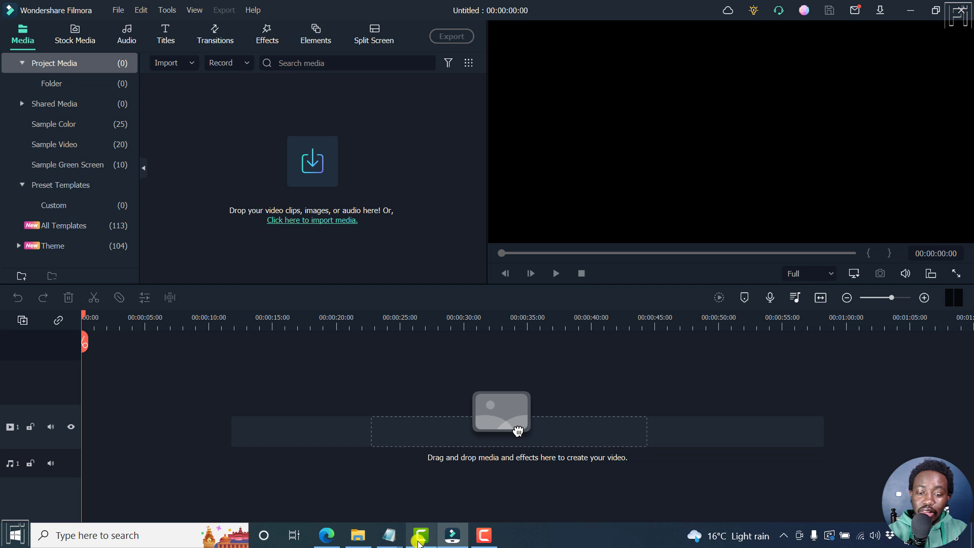
left_click(419, 539)
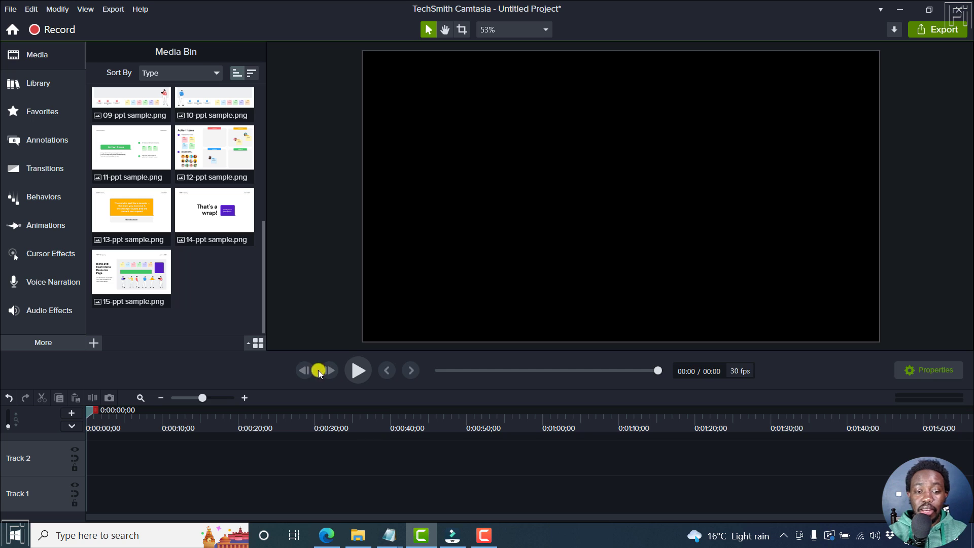
Step: Select all 15 slide images in Camtasia's media bin and delete them
key("ctrl+a")
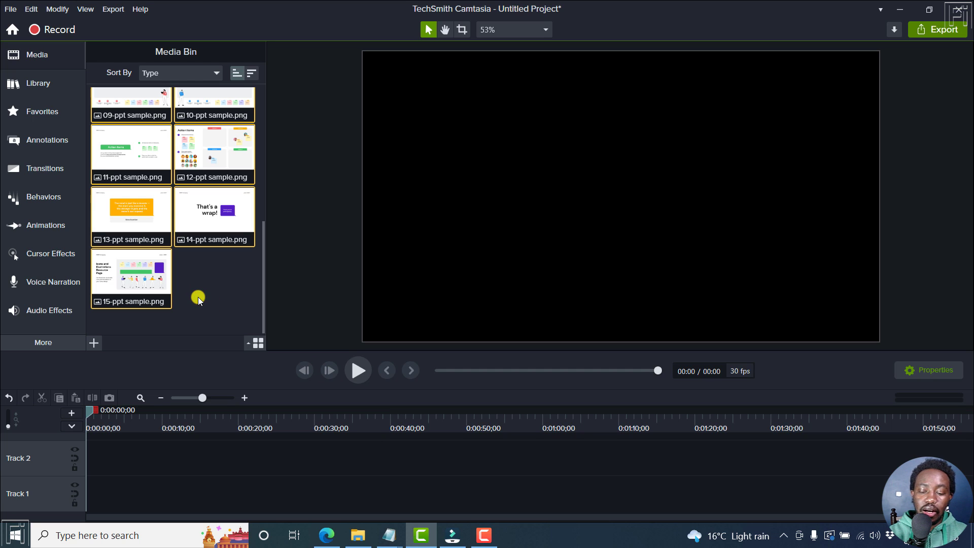
key("Delete")
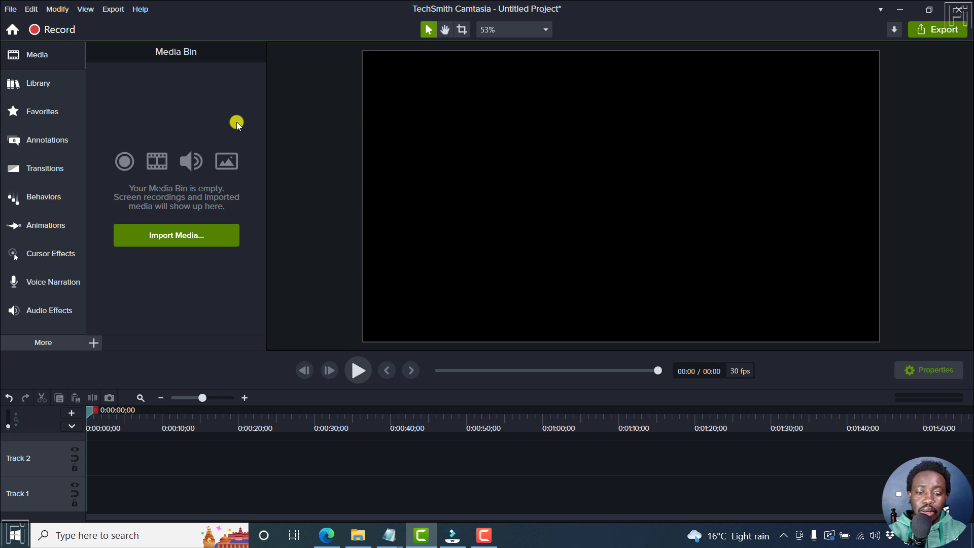
Step: Bring Filmora forward and choose Record PC Screen for full-screen 1920 × 1080 capture
left_click(452, 535)
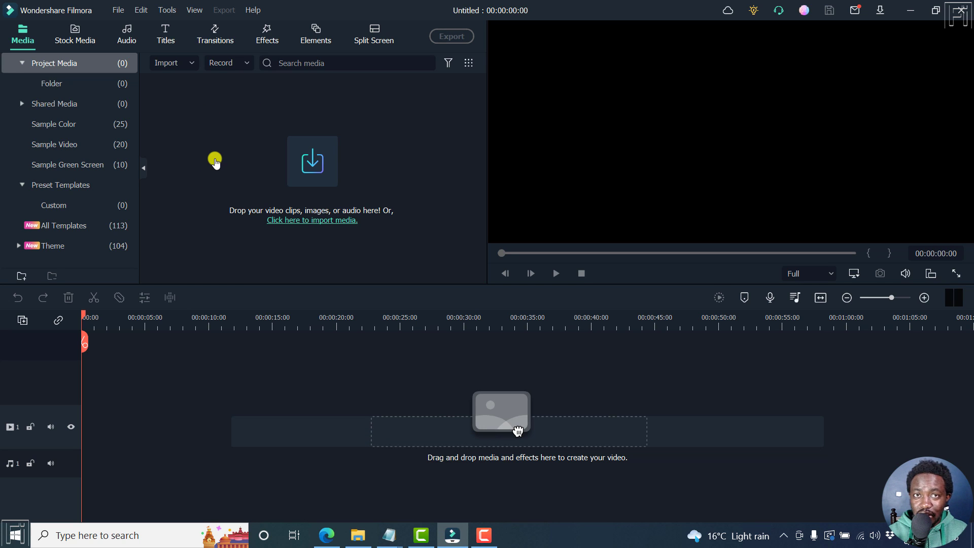
left_click(247, 63)
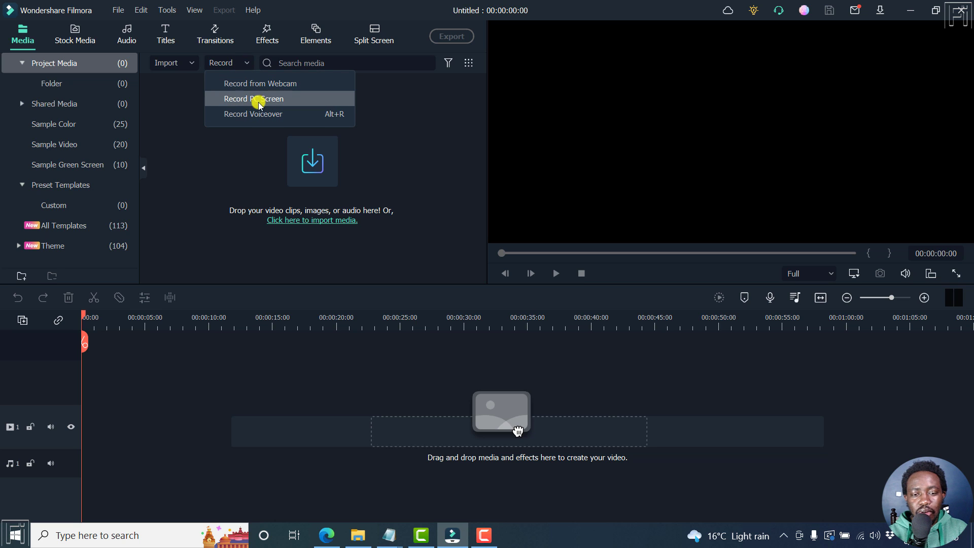
left_click(259, 101)
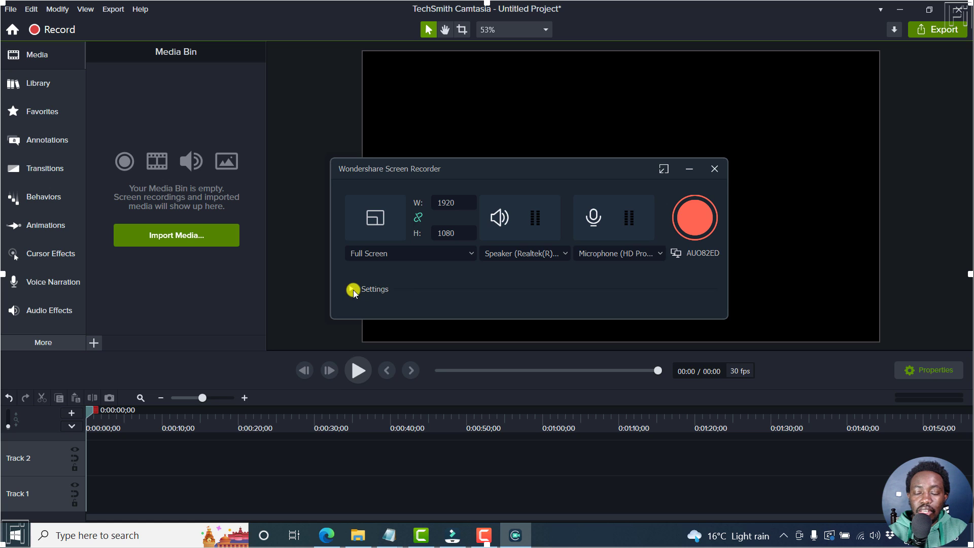
Step: Close the Wondershare Screen Recorder window, returning to the empty Filmora editor
left_click(714, 169)
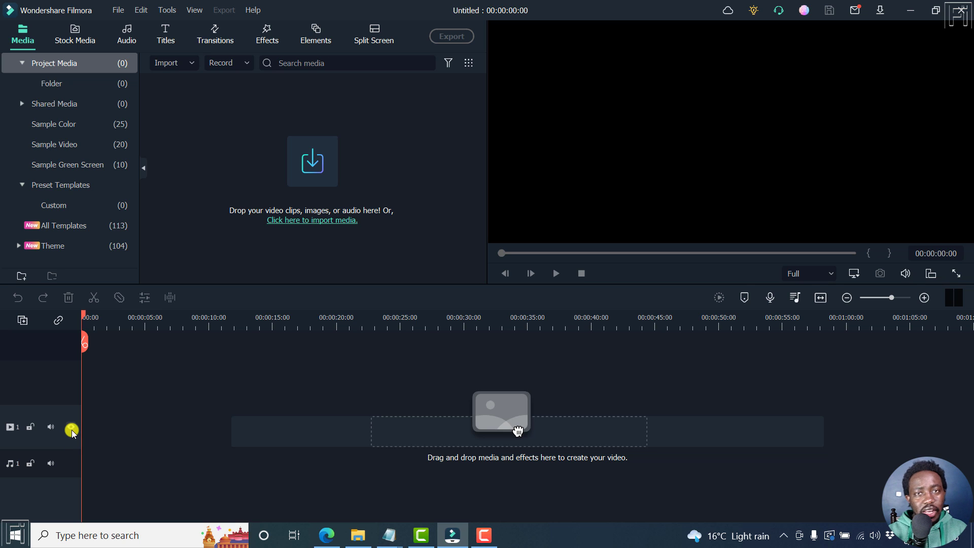
left_click(424, 538)
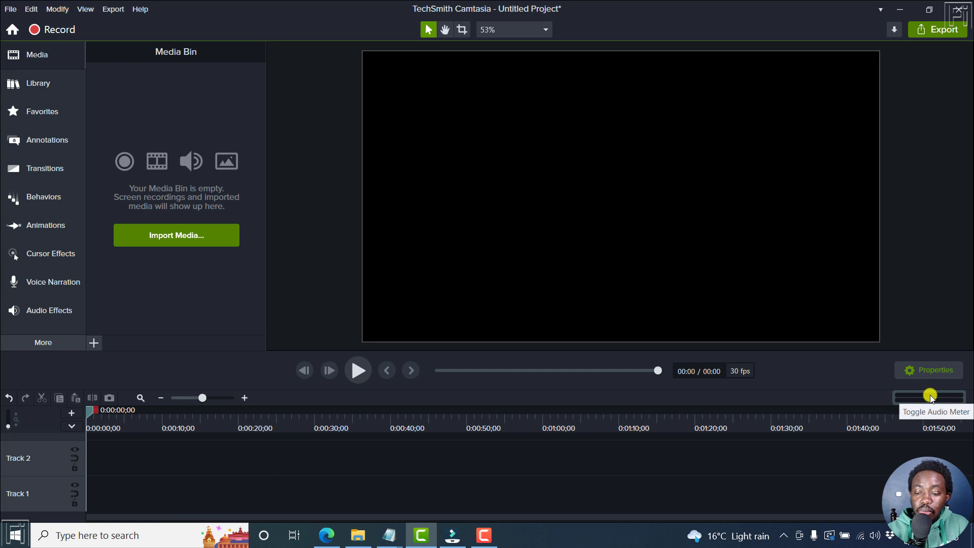
left_click(452, 535)
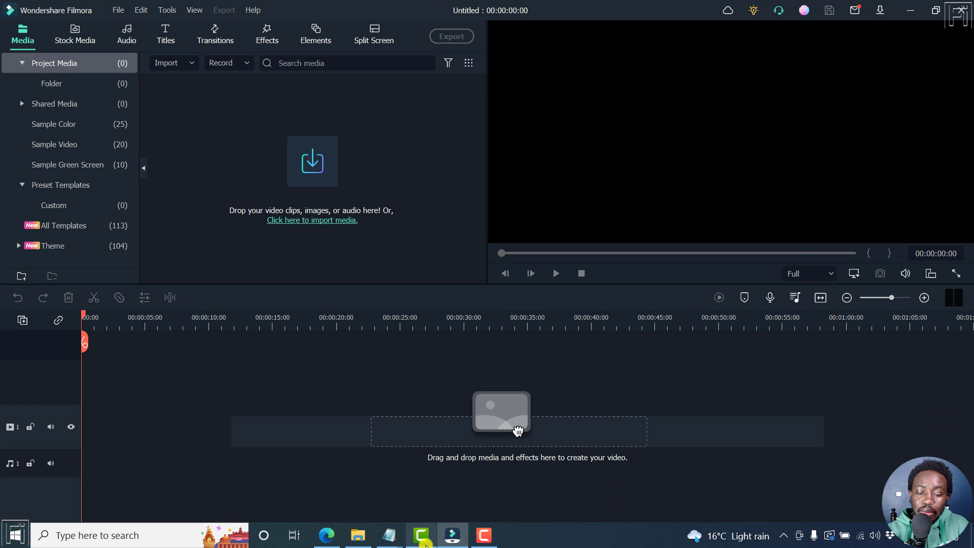
Step: Switch via Camtasia to Edge and show the 'System Requirements | Camtasia' tab
left_click(421, 535)
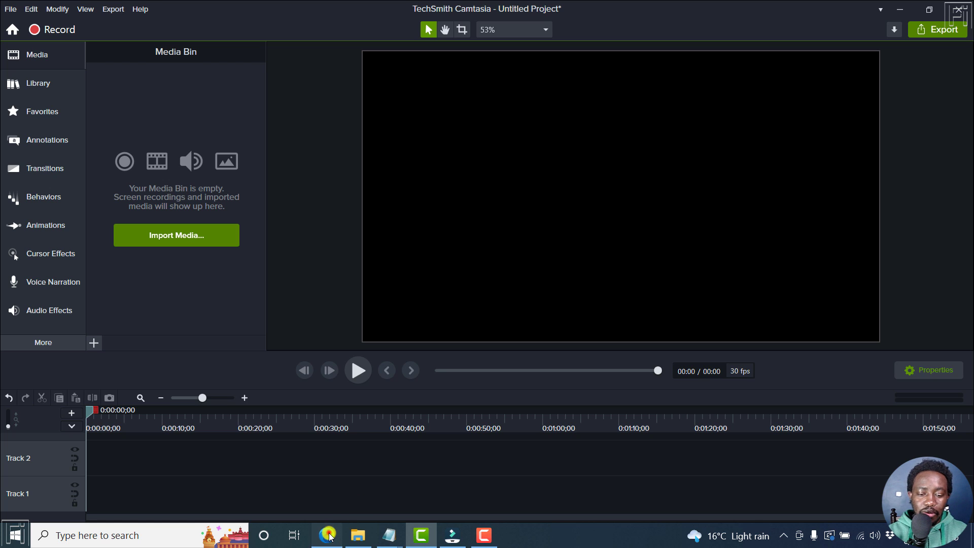
key("alt+Tab")
left_click(80, 6)
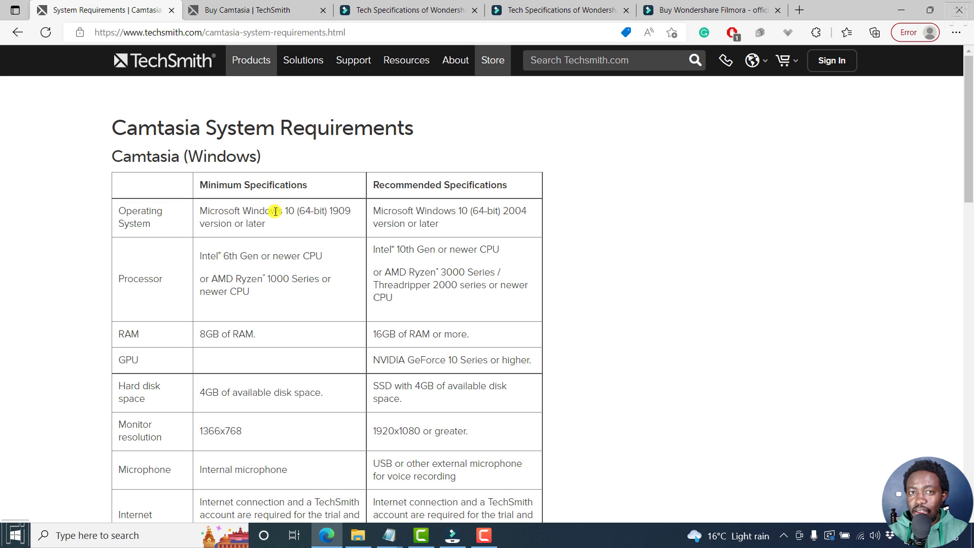
Step: Highlight minimum RAM on each requirements tab: 8GB for Camtasia, 4 GB for Filmora
left_click(388, 14)
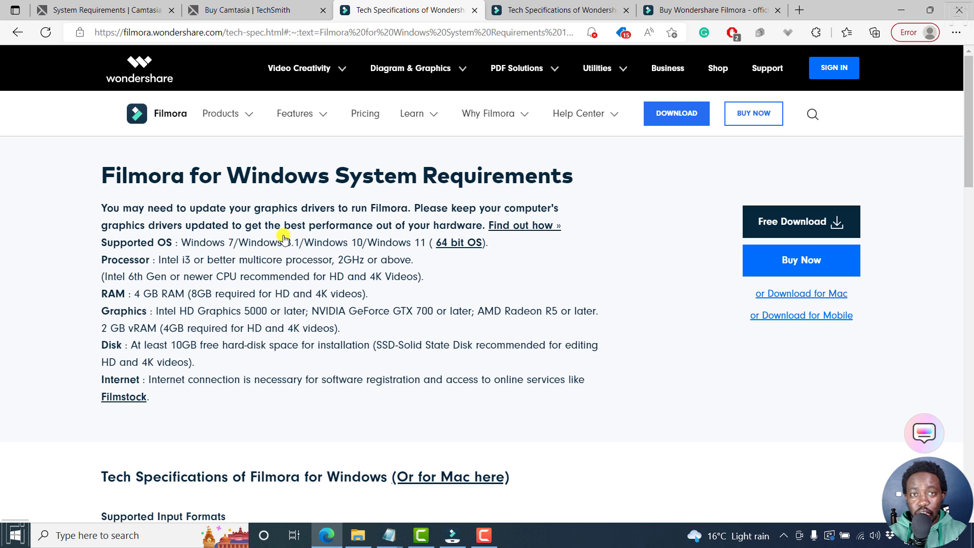
left_click(109, 9)
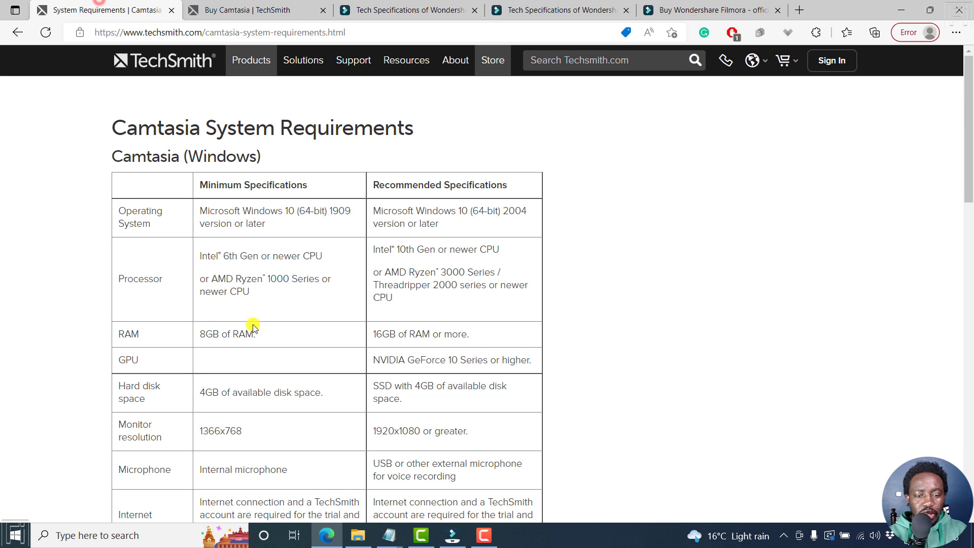
left_click_drag(197, 330, 245, 335)
left_click(395, 10)
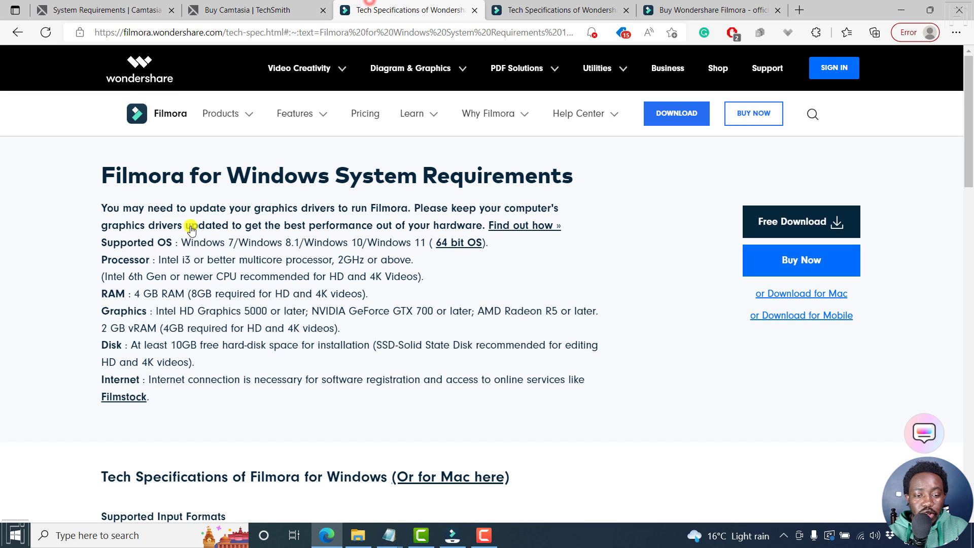
left_click_drag(133, 296, 168, 296)
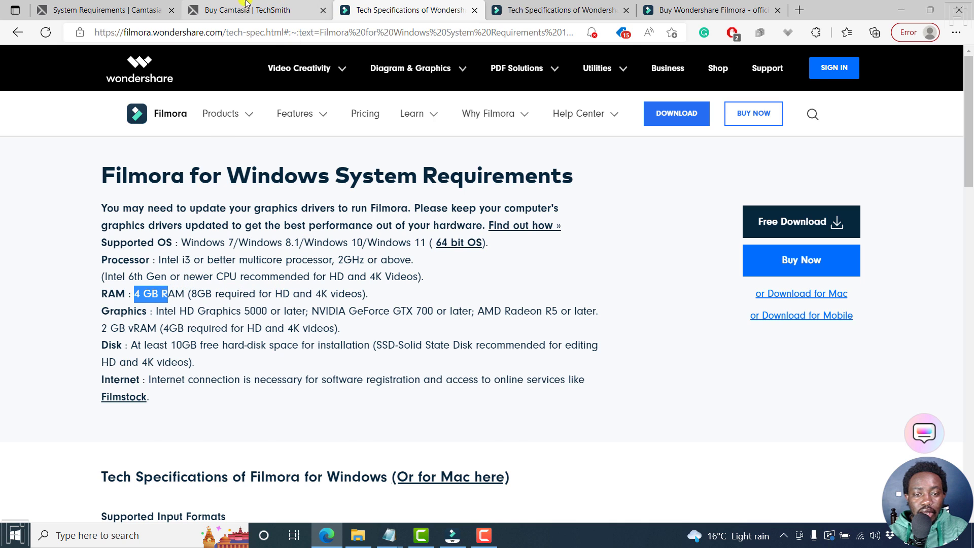
left_click(132, 7)
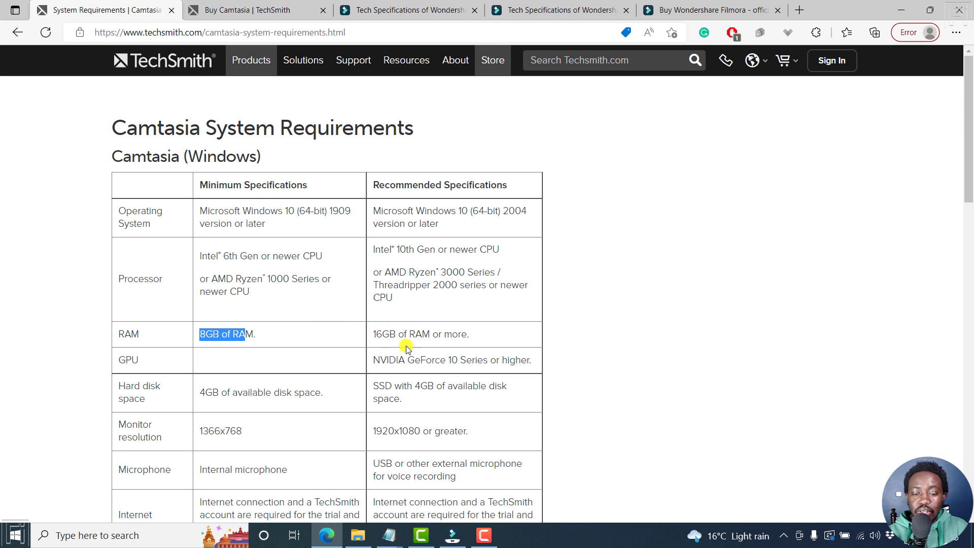
Step: Scroll Camtasia's requirements page down to the Mac table listing macOS 10.15 minimum
scroll(966, 186, "down", 2)
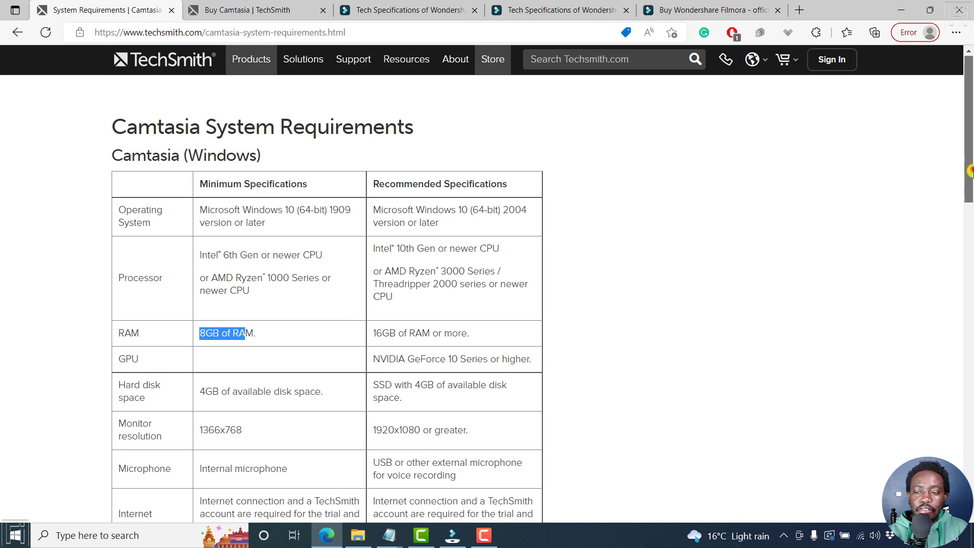
mouse_move(968, 204)
left_mouse_down()
mouse_move(969, 213)
mouse_move(968, 191)
mouse_move(969, 220)
left_mouse_up()
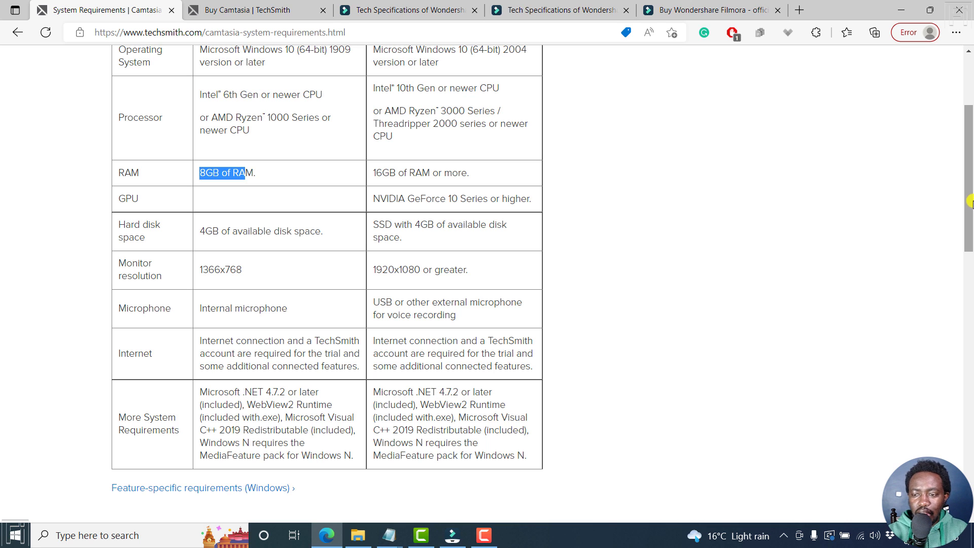
mouse_move(969, 201)
left_mouse_down()
mouse_move(969, 169)
mouse_move(970, 189)
left_mouse_up()
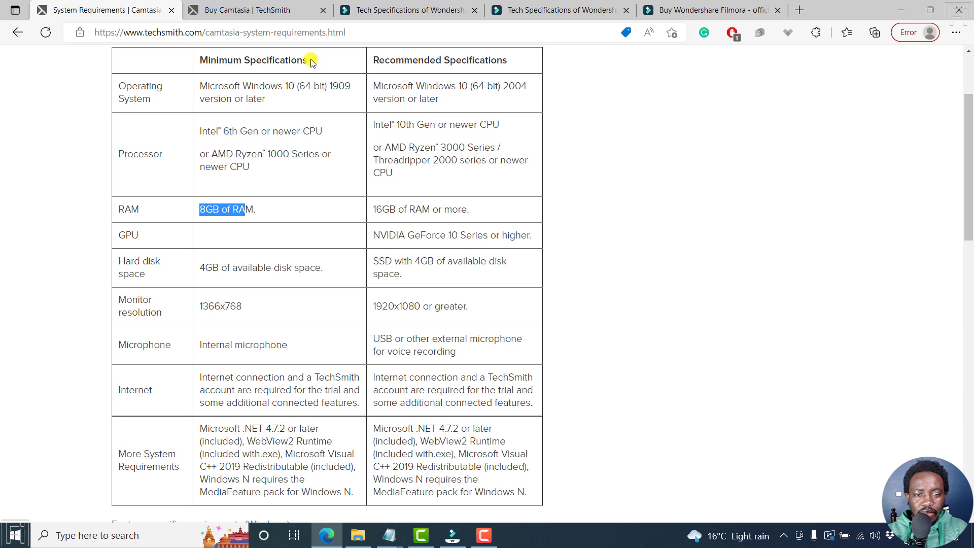
scroll(281, 196, "up", 3)
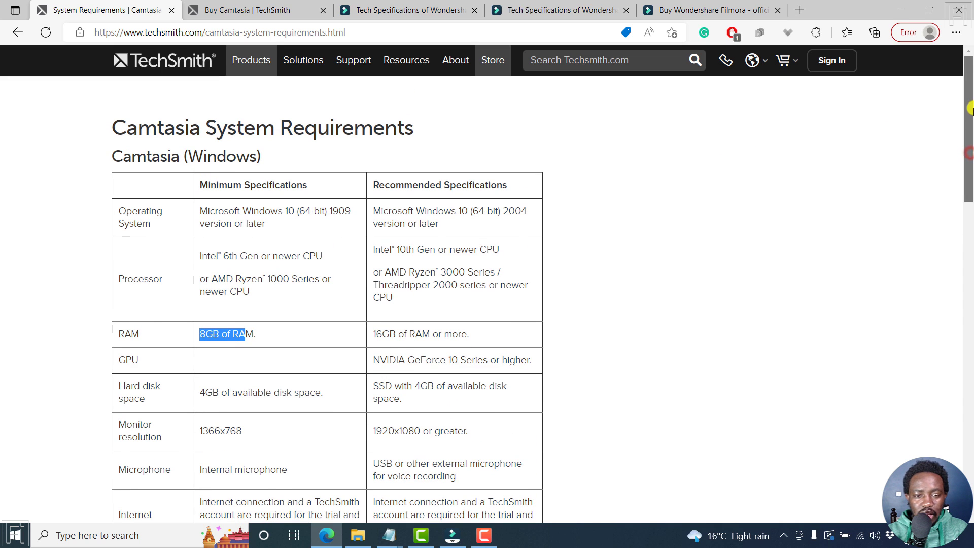
left_click_drag(970, 130, 969, 335)
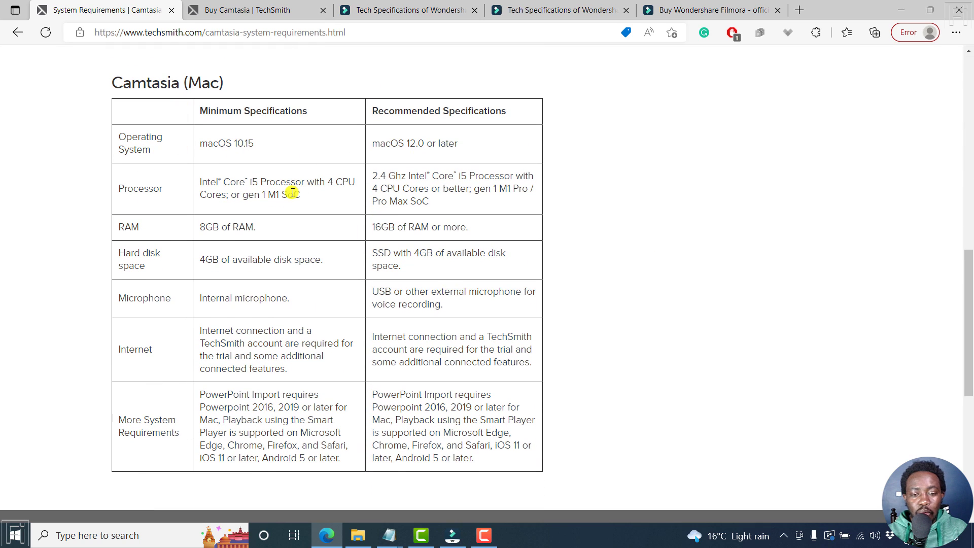
left_click(559, 10)
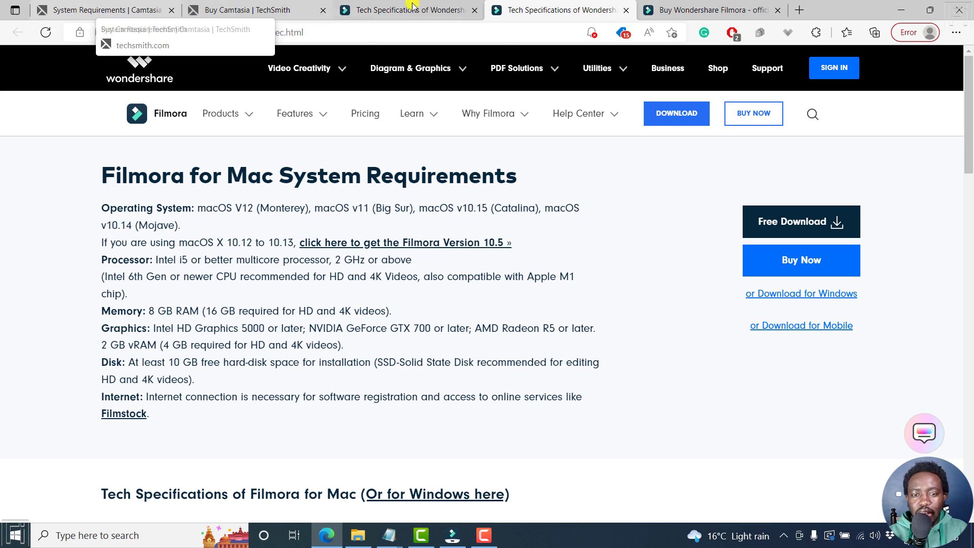
left_click(243, 2)
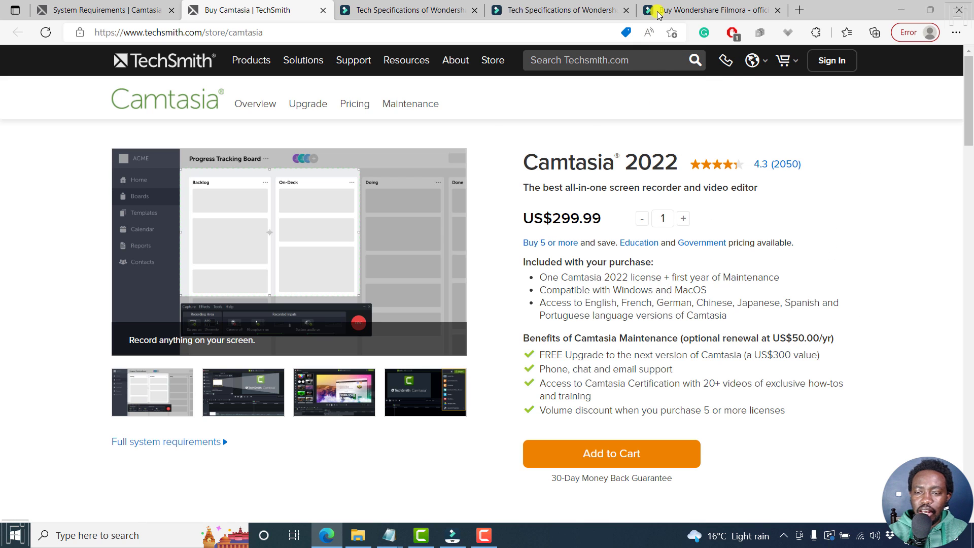
Step: Show the 'Buy Wondershare Filmora' tab with Filmora's pricing plans
left_click(691, 6)
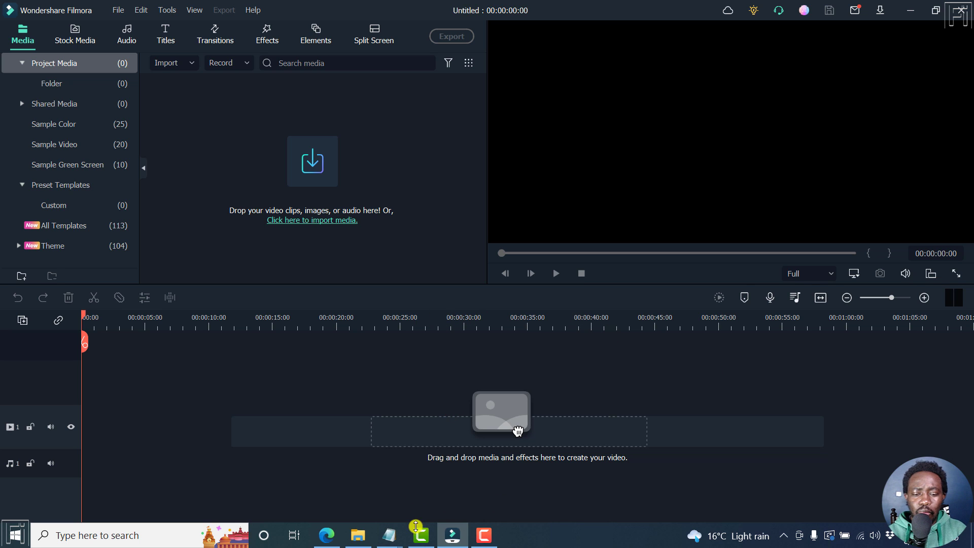
Step: Scroll Camtasia's transitions gallery, then show Filmora's Transitions library with 500 recommended transitions
left_click(421, 535)
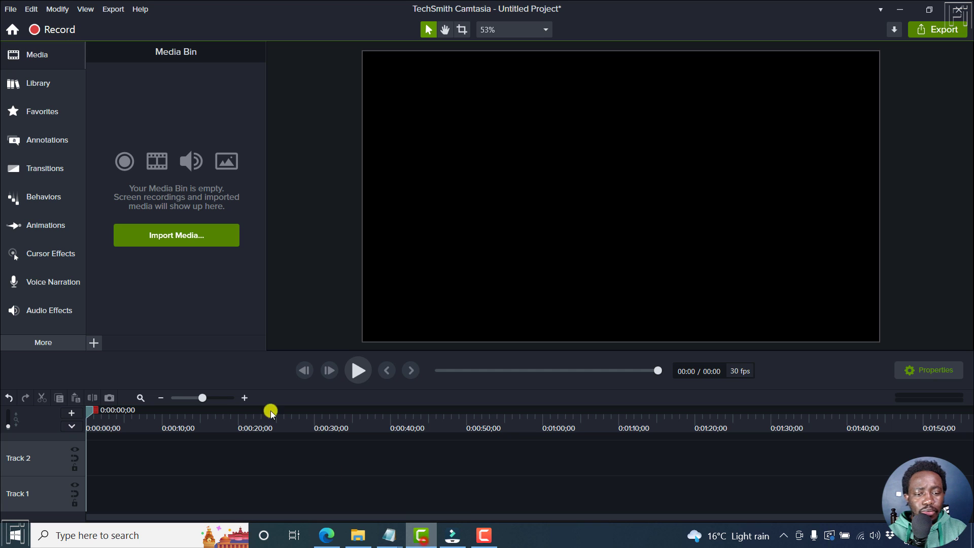
left_click(50, 174)
left_click_drag(264, 91, 258, 345)
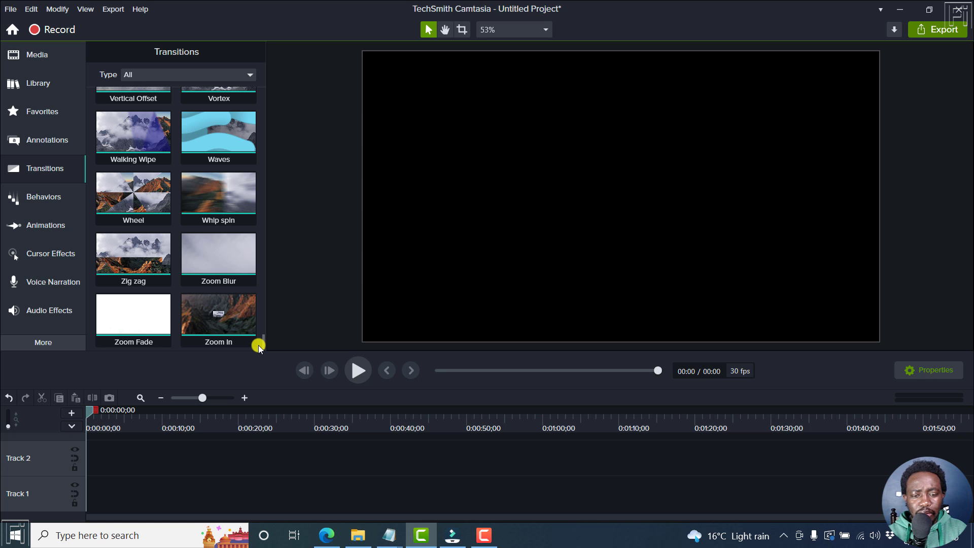
left_click(453, 535)
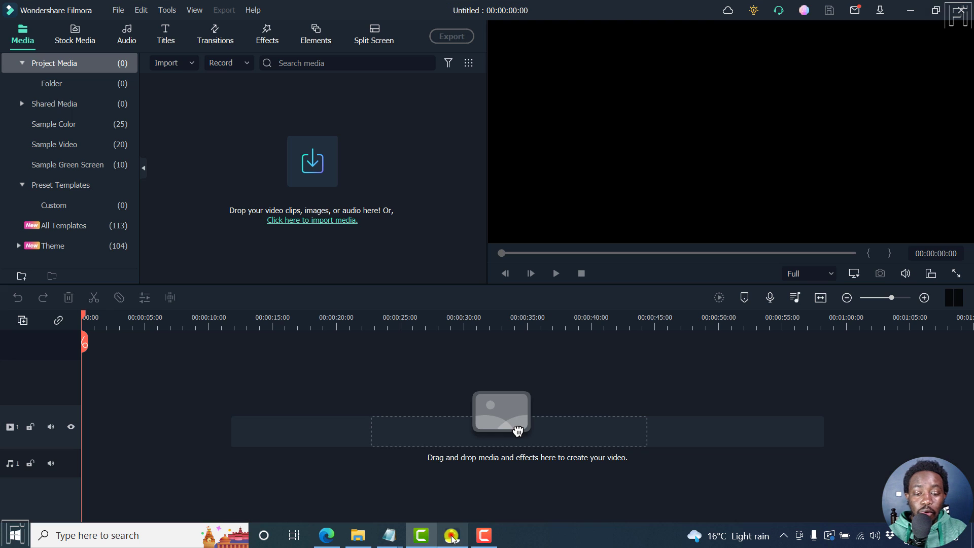
left_click(226, 44)
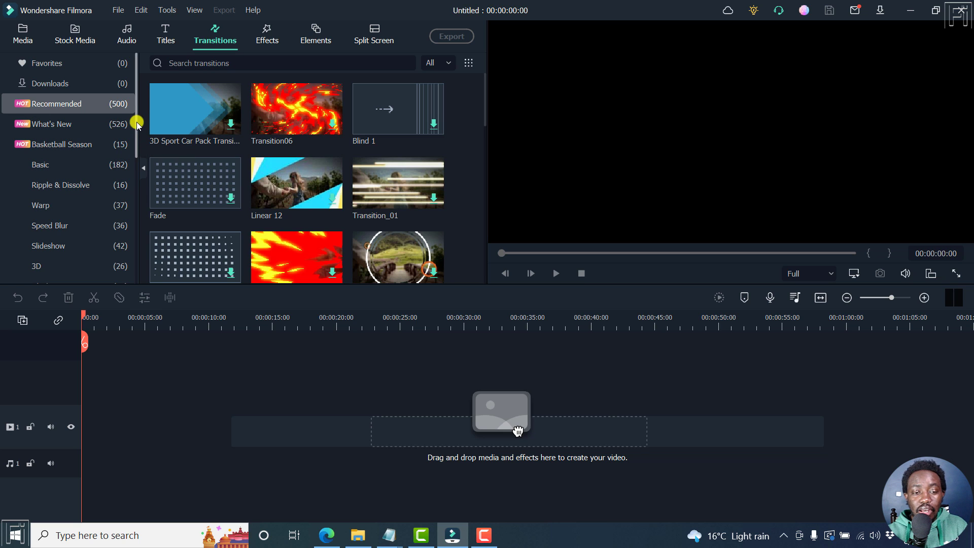
Step: Scroll Filmora's transition category list back to the top, then bring up Camtasia's Transitions gallery
left_click_drag(136, 123, 136, 242)
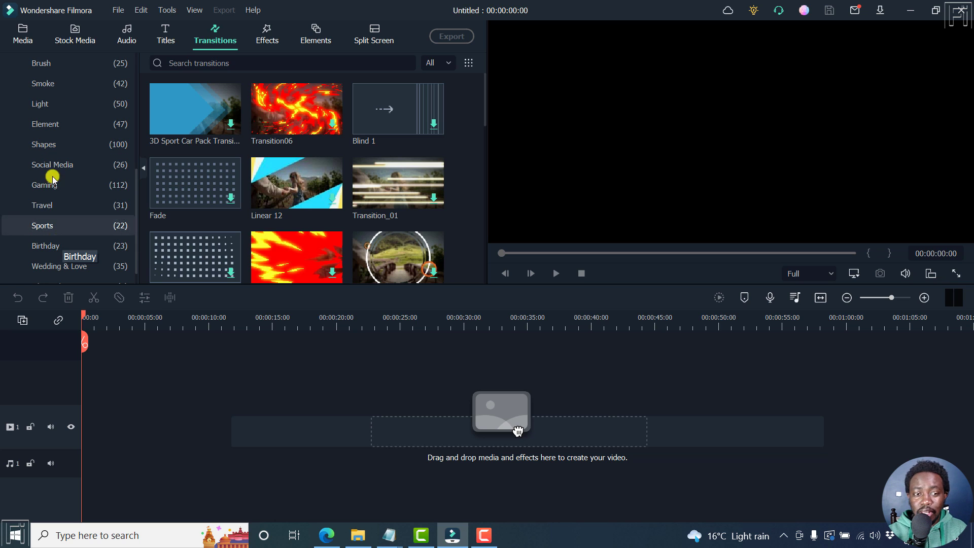
left_click_drag(137, 185, 137, 211)
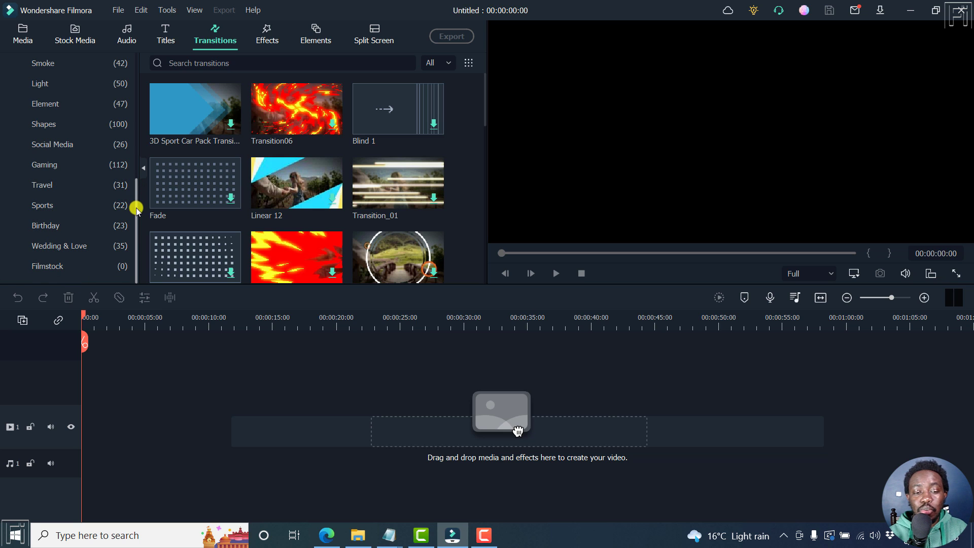
left_click_drag(136, 208, 127, 83)
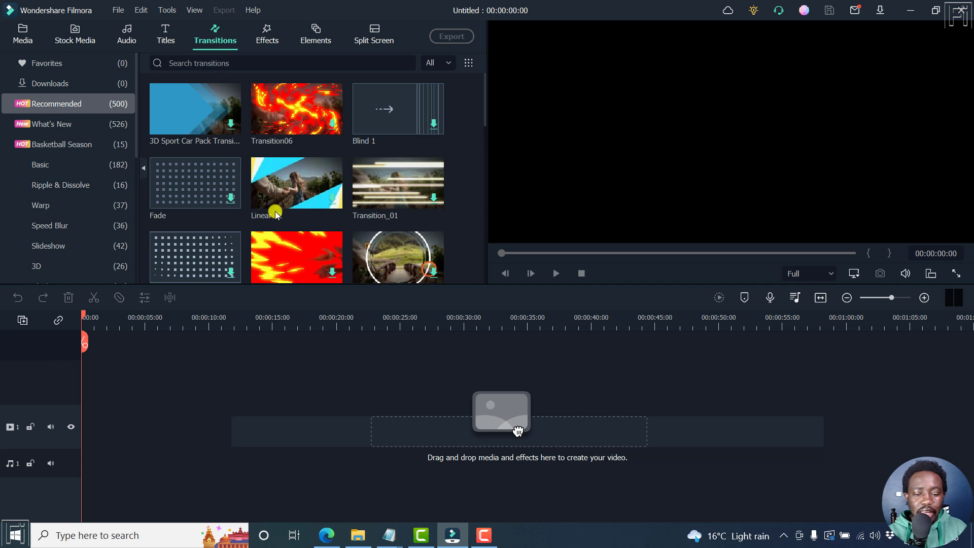
left_click(421, 534)
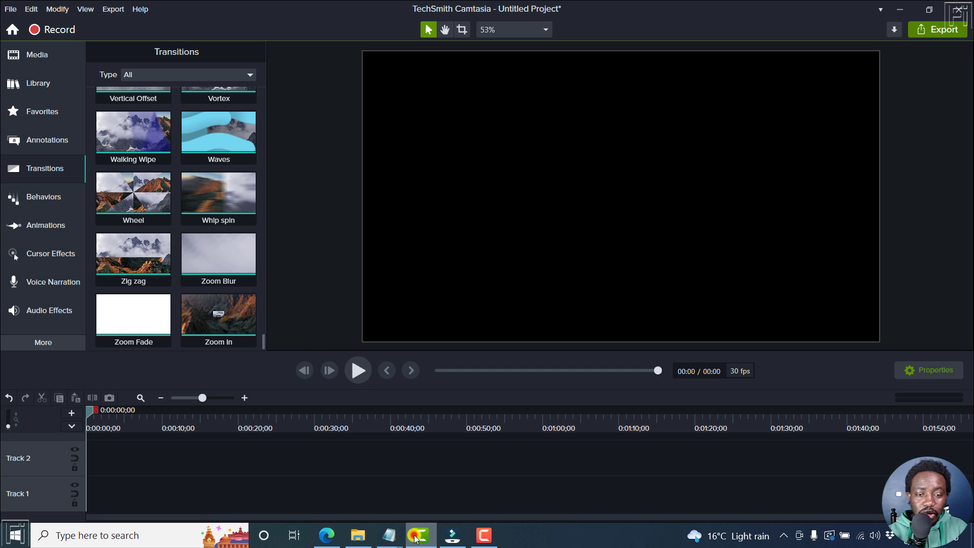
Step: Scroll Camtasia's Transitions to the top and look through the transition Type list
left_click(261, 107)
left_click(263, 104)
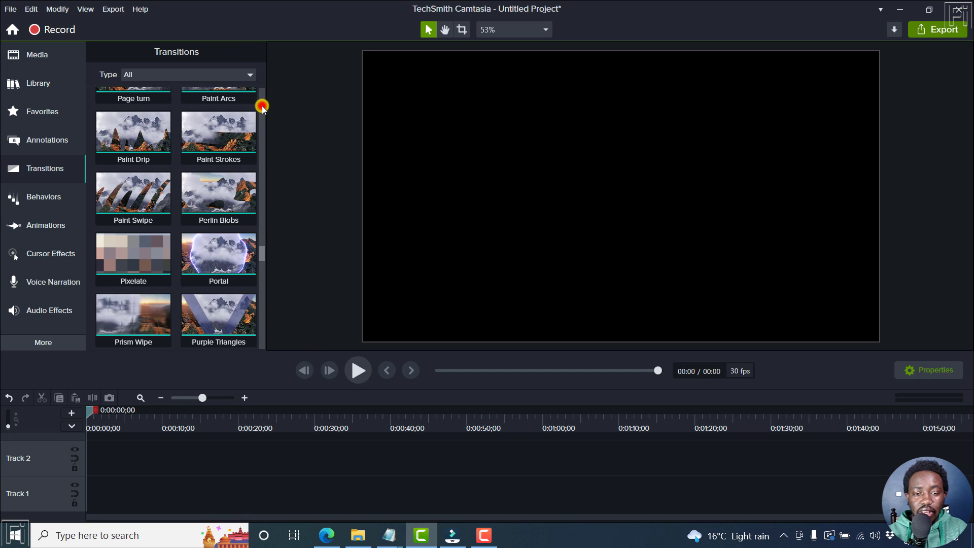
left_click_drag(261, 256, 265, 63)
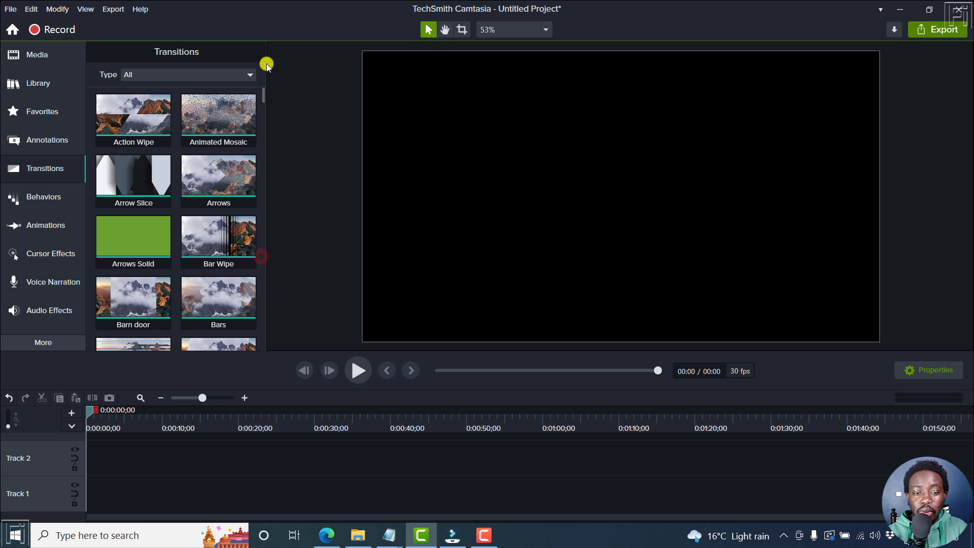
left_click(230, 75)
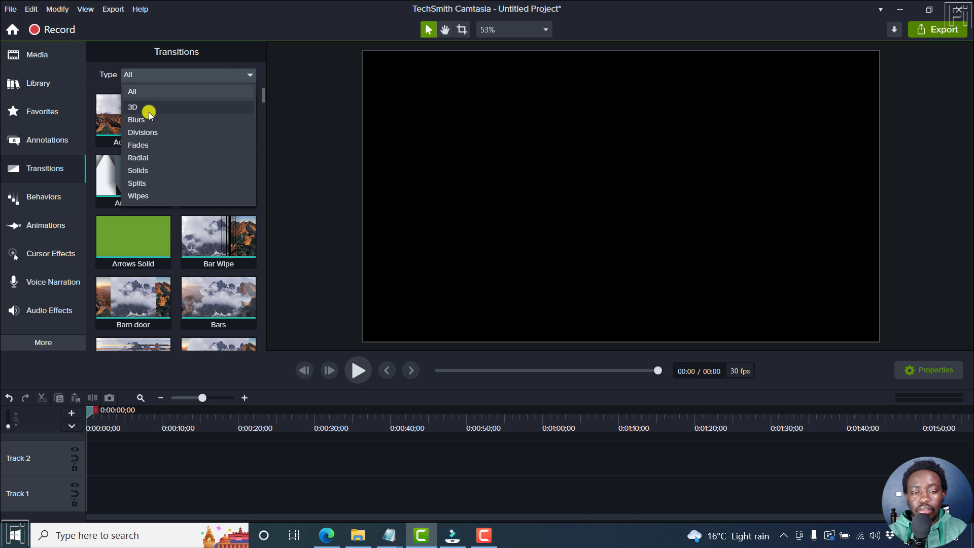
left_click(290, 116)
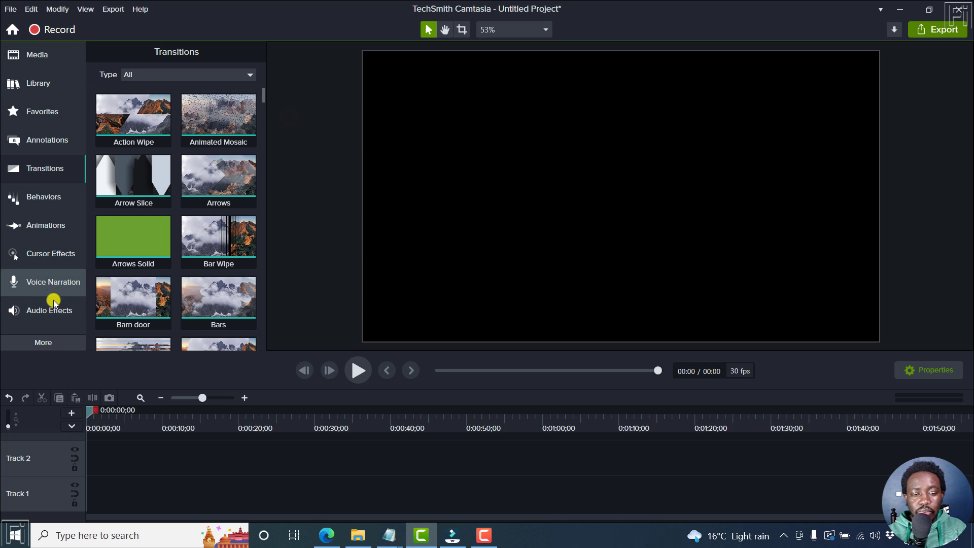
Step: Browse Camtasia's Visual Effects library (Drop Shadow, Glow, Motion Blur, Spotlight), then return to Filmora
left_click(55, 343)
left_click(144, 342)
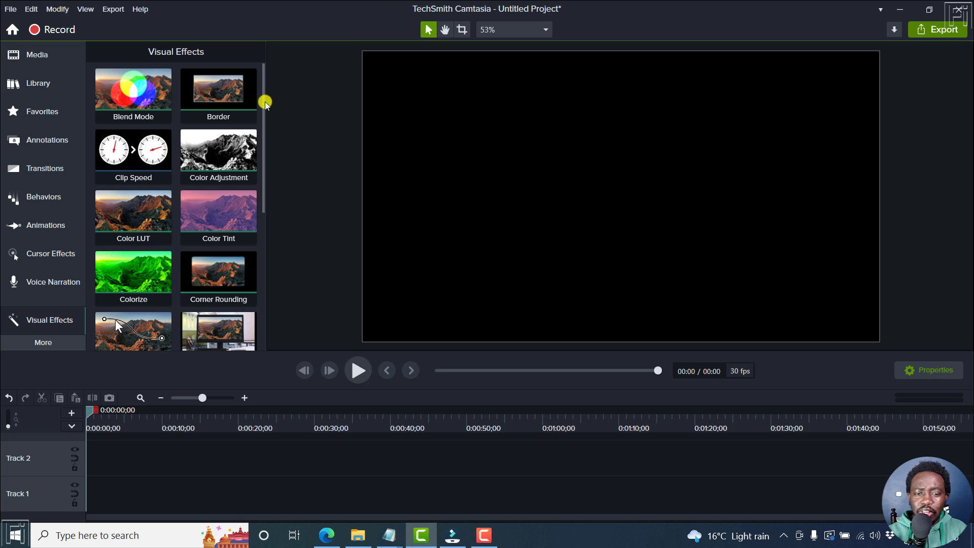
left_click_drag(261, 94, 262, 266)
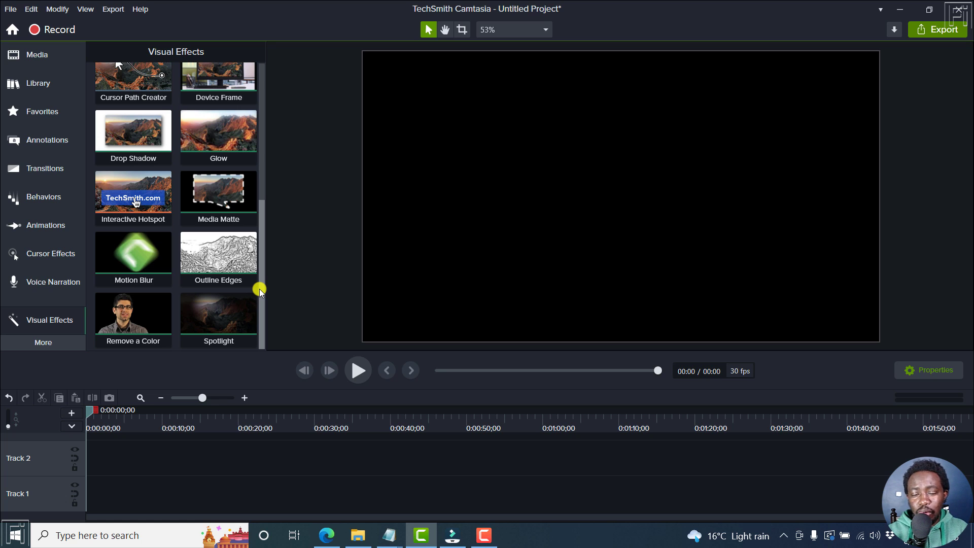
left_click(460, 539)
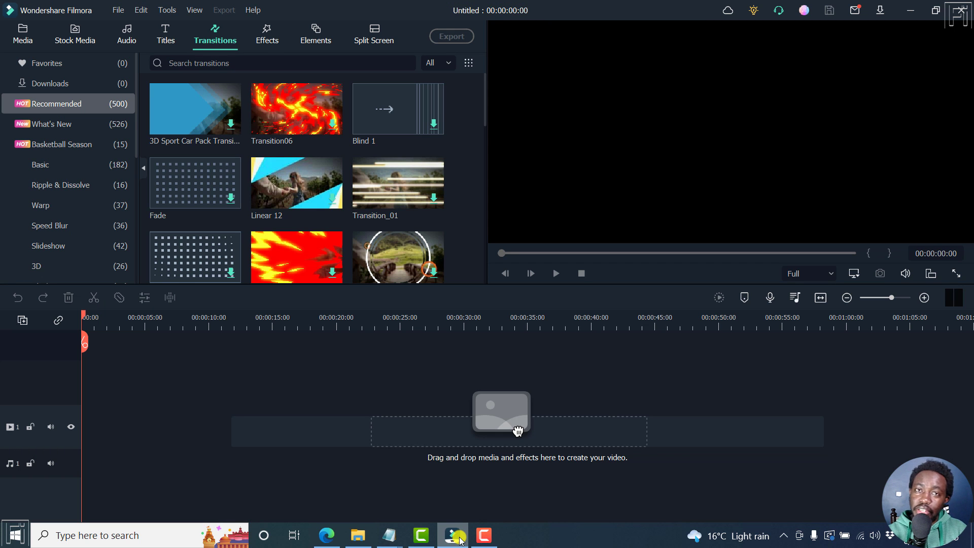
Step: View Filmora's 500 recommended effects and their suggested search tags, then go back to Camtasia
left_click(268, 36)
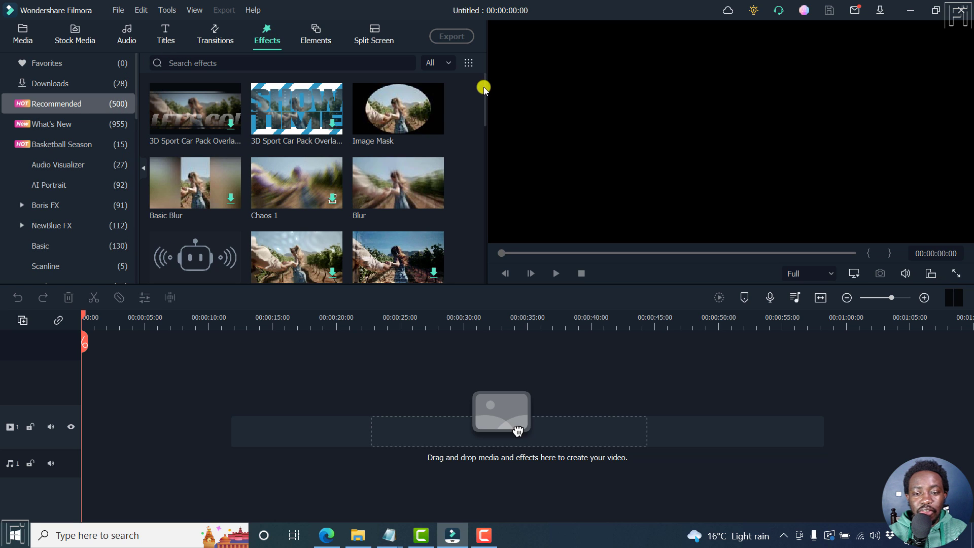
left_click(334, 63)
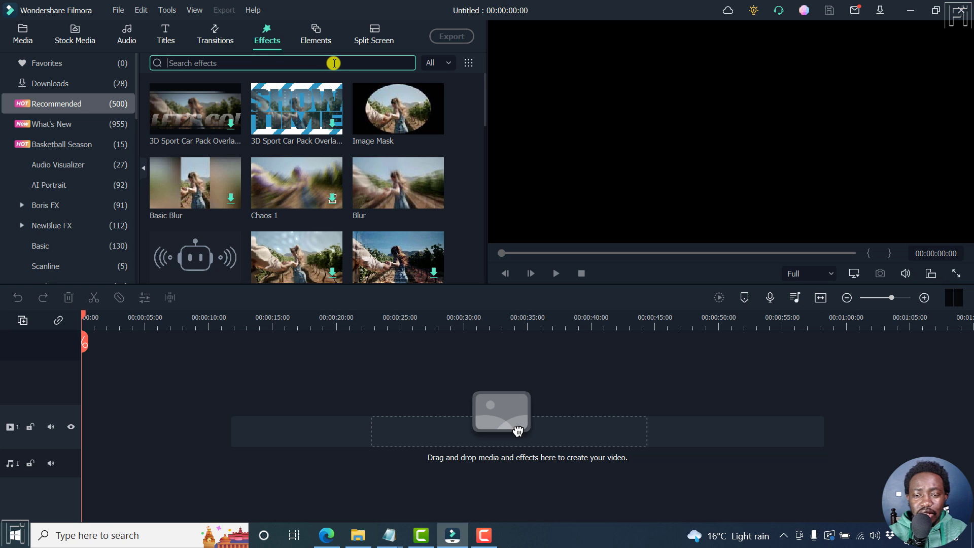
left_click(333, 63)
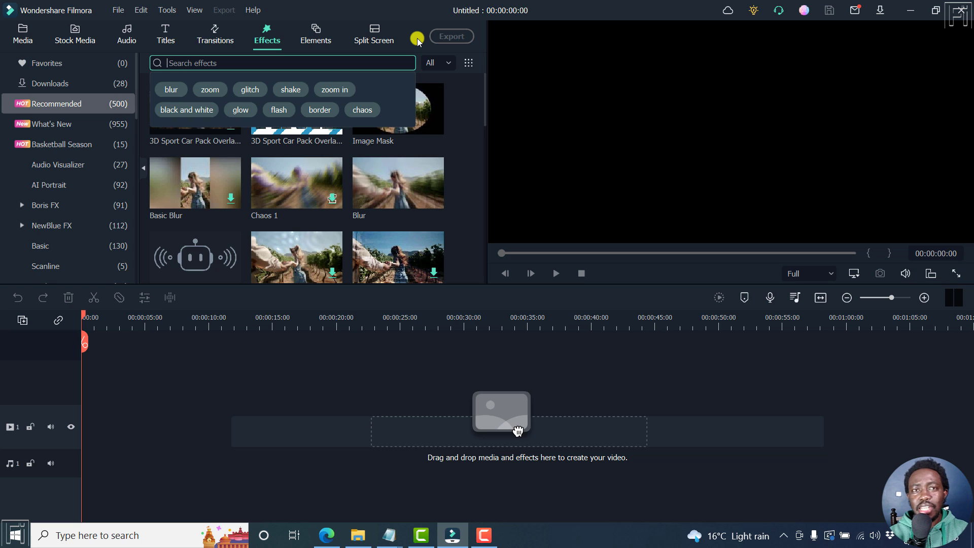
left_click(476, 110)
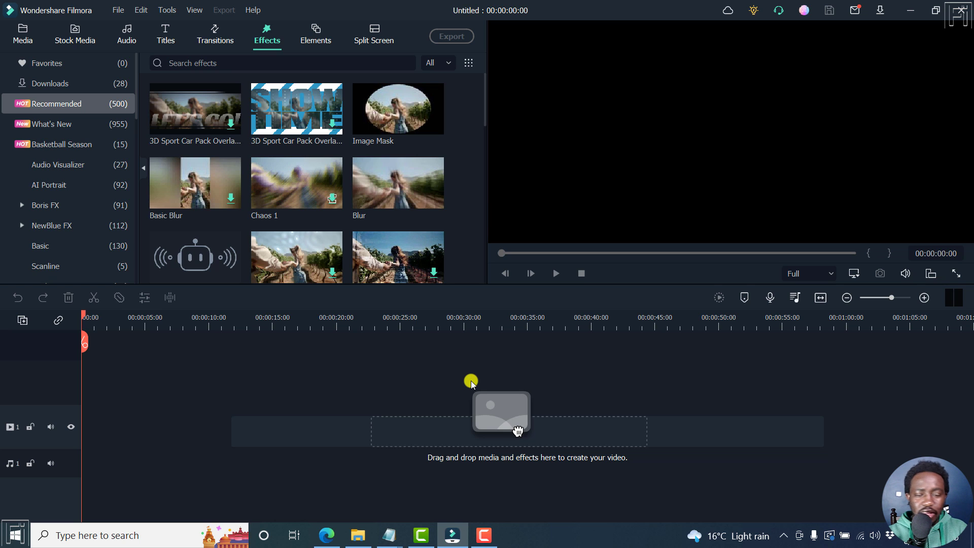
left_click(427, 538)
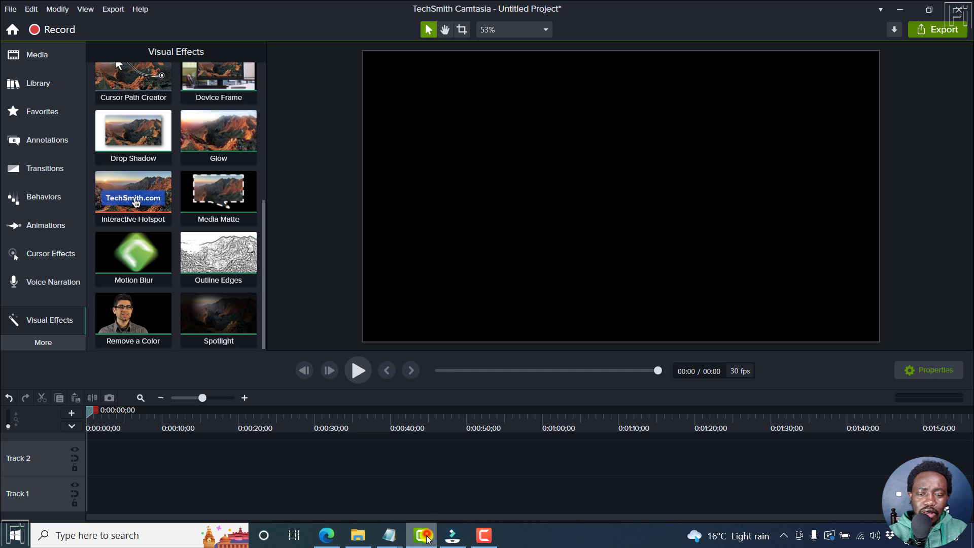
Step: Import the YouTube subtitles MP4 into Camtasia's Media Bin and add it to Track 1
left_click(51, 348)
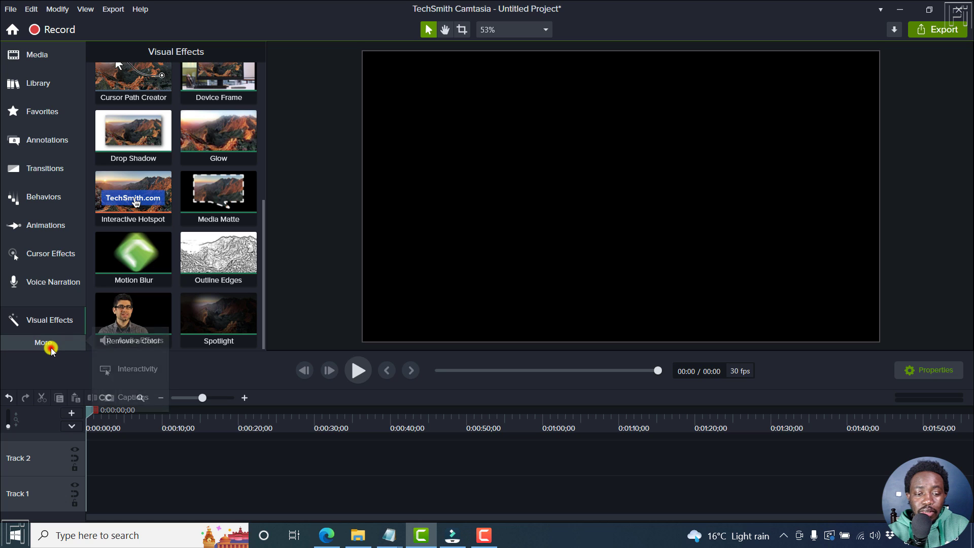
left_click(144, 397)
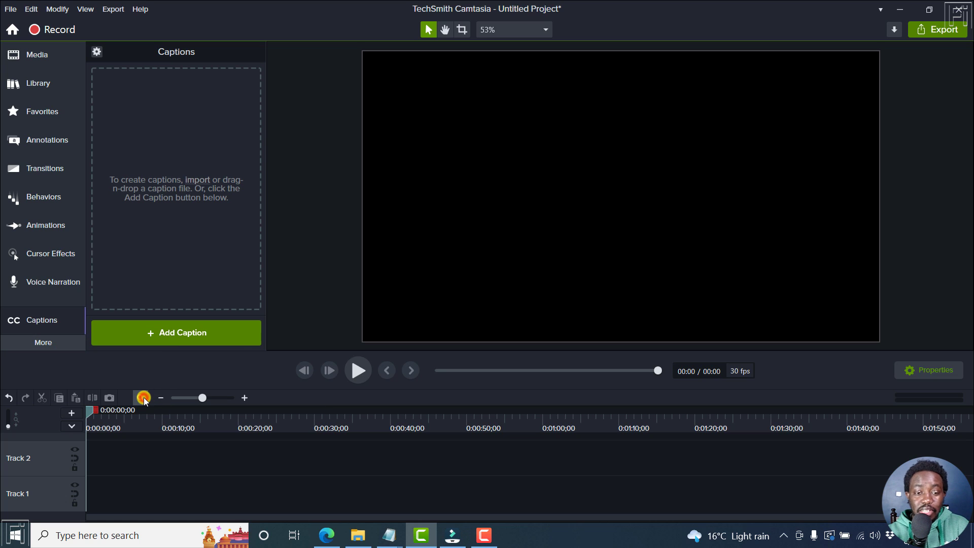
left_click(52, 60)
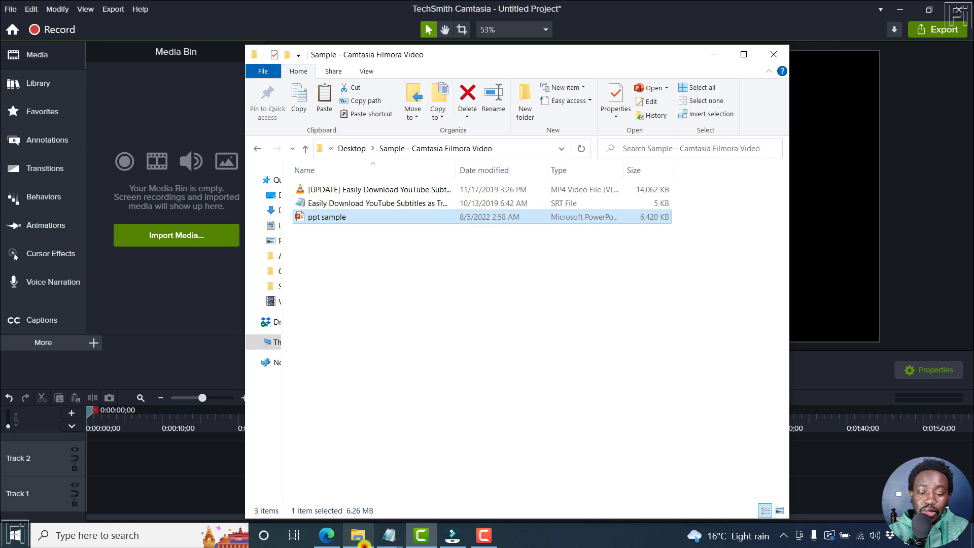
left_click(358, 535)
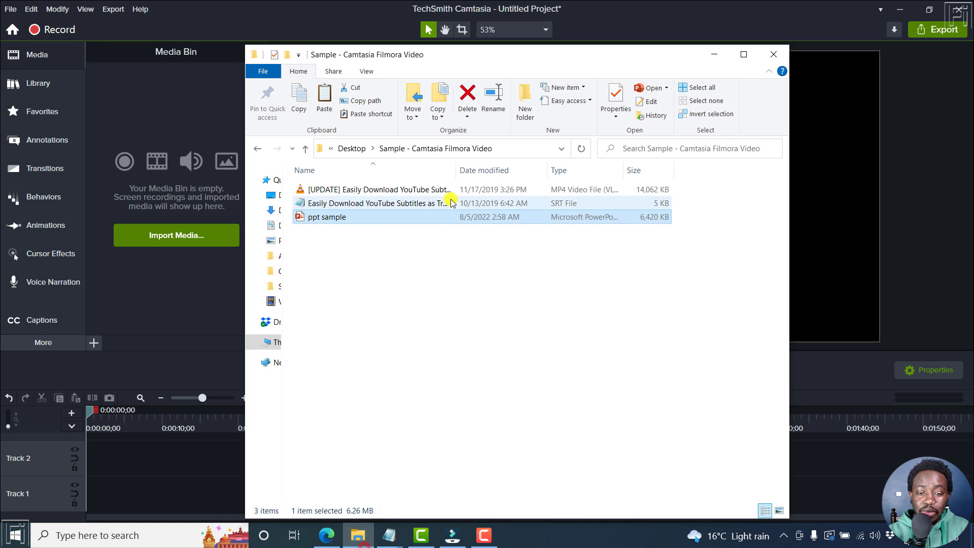
left_click_drag(356, 192, 198, 180)
left_click(131, 133)
right_click(118, 152)
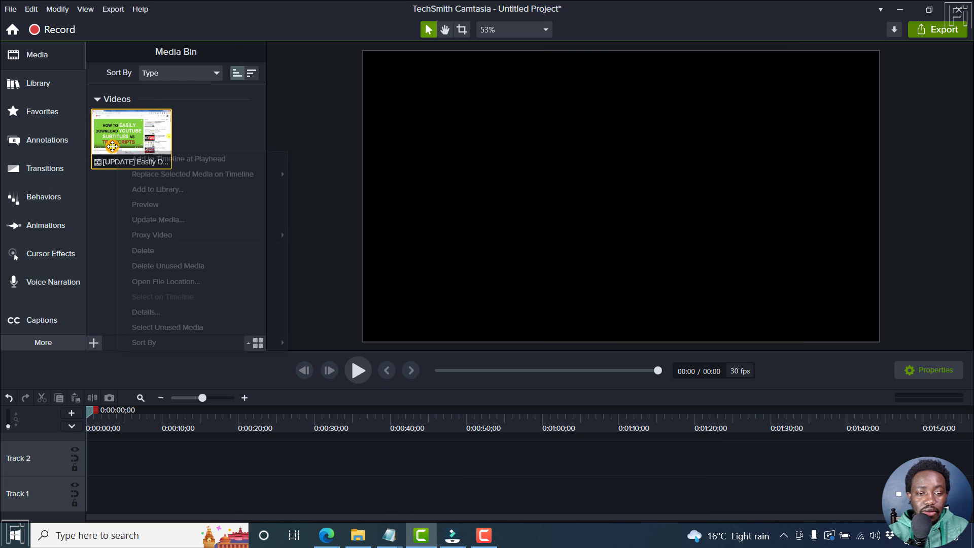
left_click(169, 160)
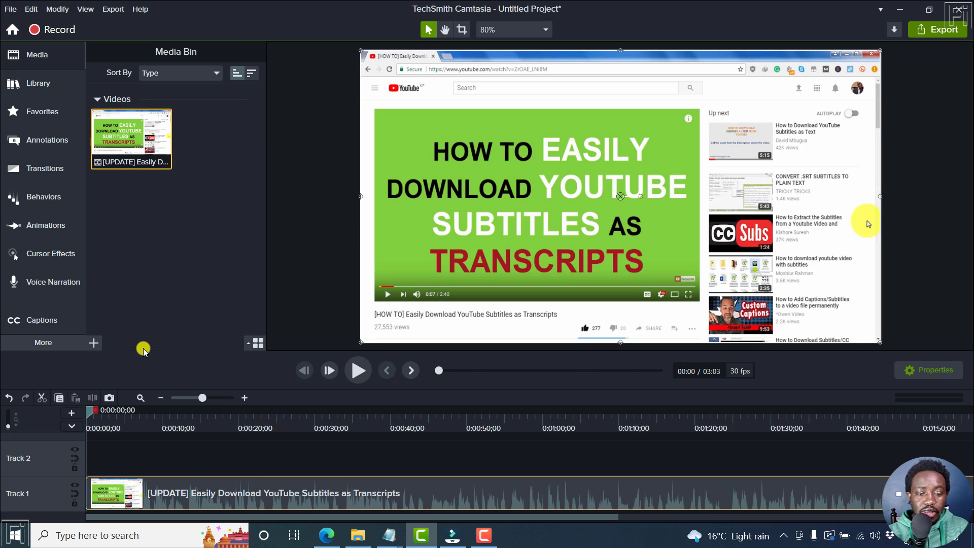
Step: Import the SRT subtitle file as captions from the Captions panel's gear menu
left_click(47, 322)
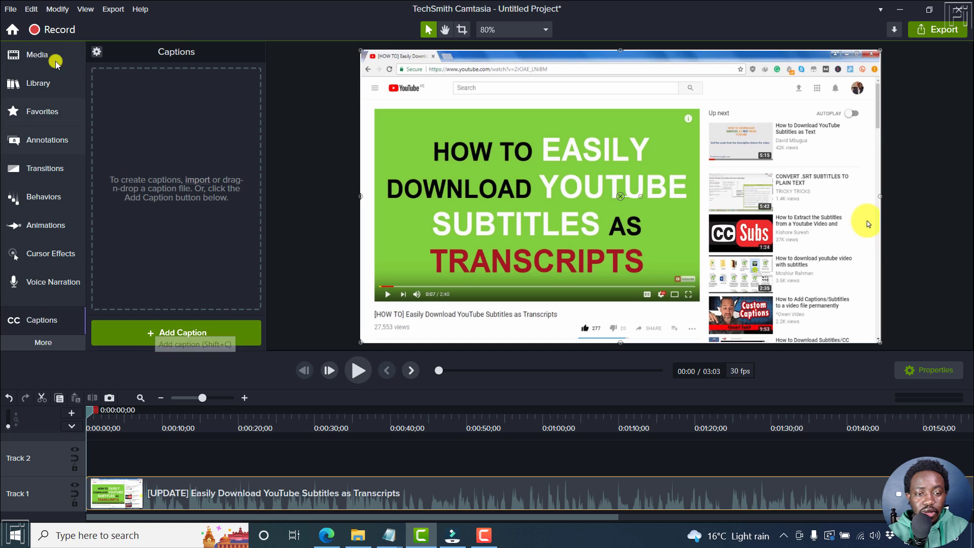
left_click(99, 56)
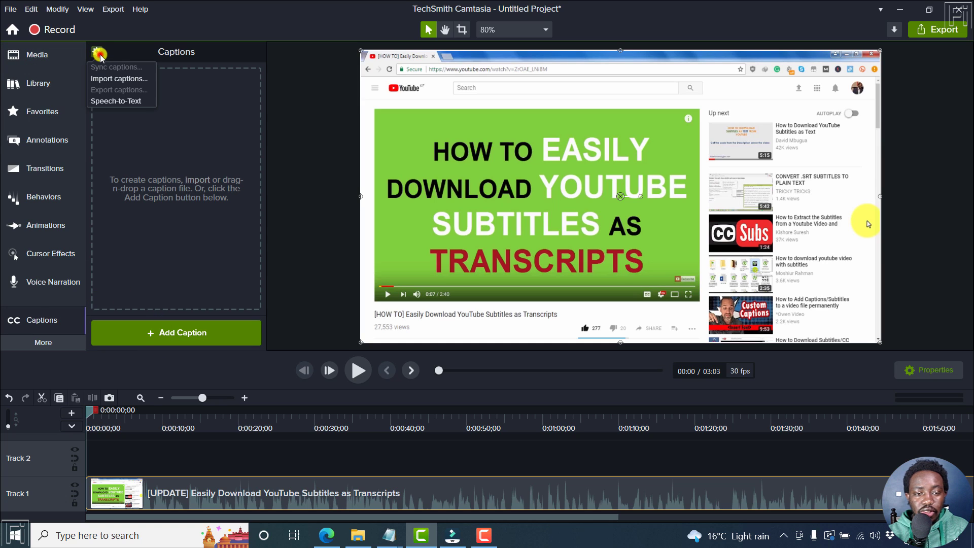
left_click(109, 81)
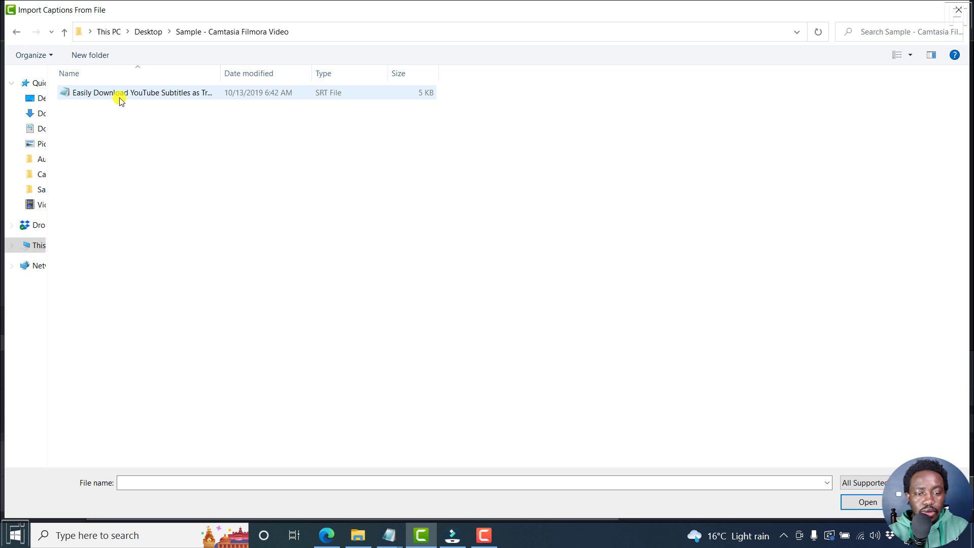
left_click(121, 99)
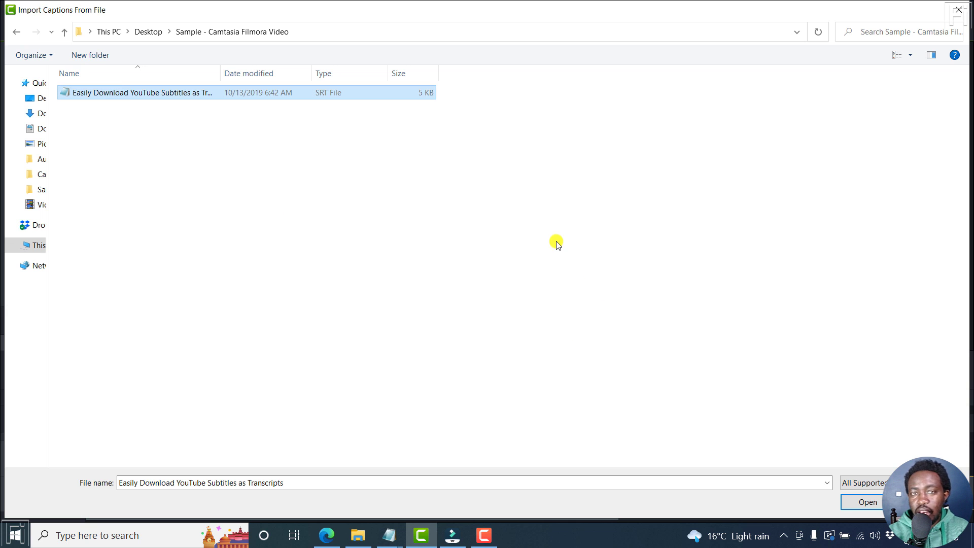
left_click(864, 502)
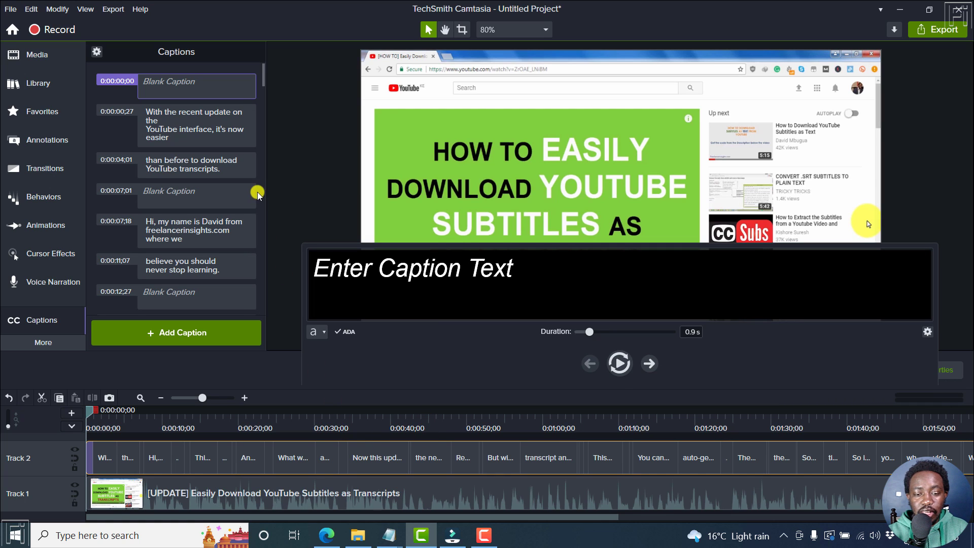
Step: Review the imported captions, moving the playhead to 0:00:02;18 and opening the first caption
left_click(283, 211)
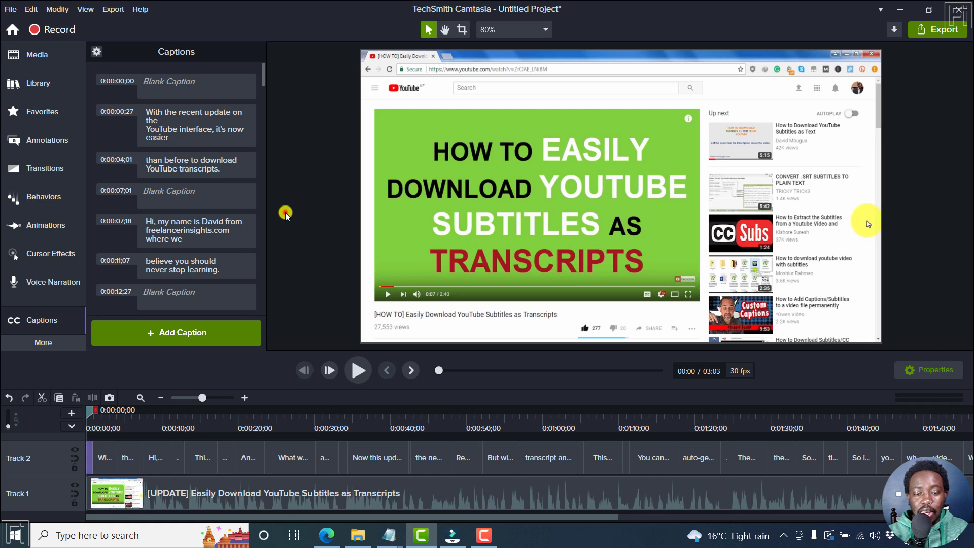
left_click(106, 423)
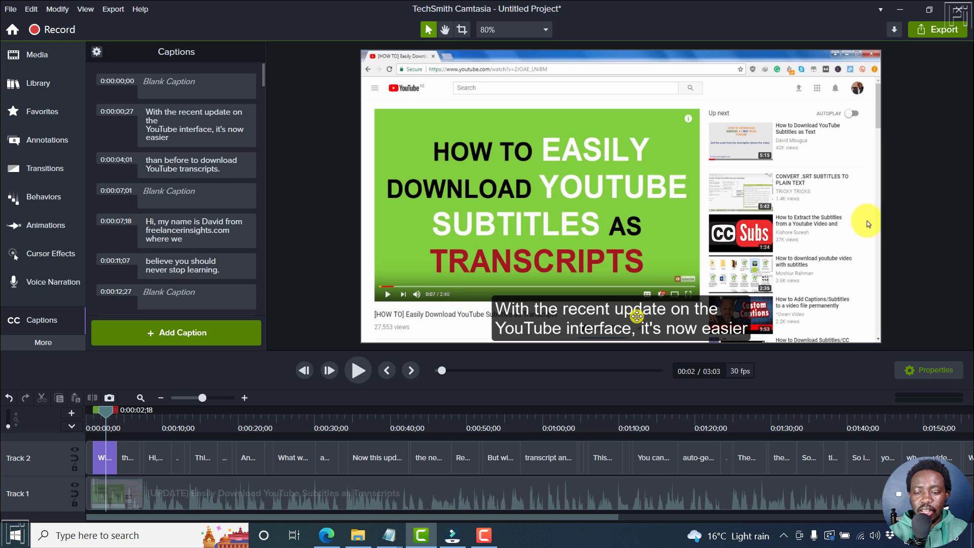
left_click(111, 455)
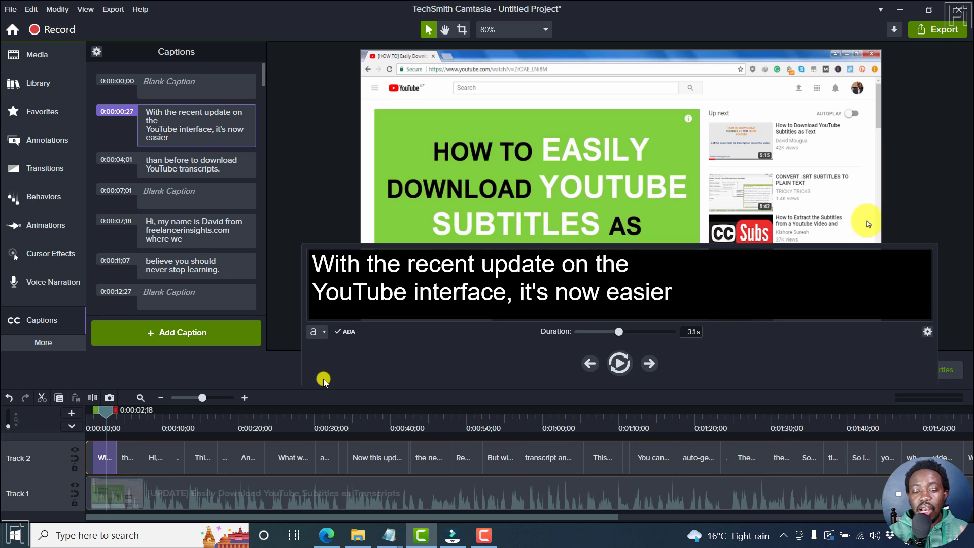
left_click(304, 215)
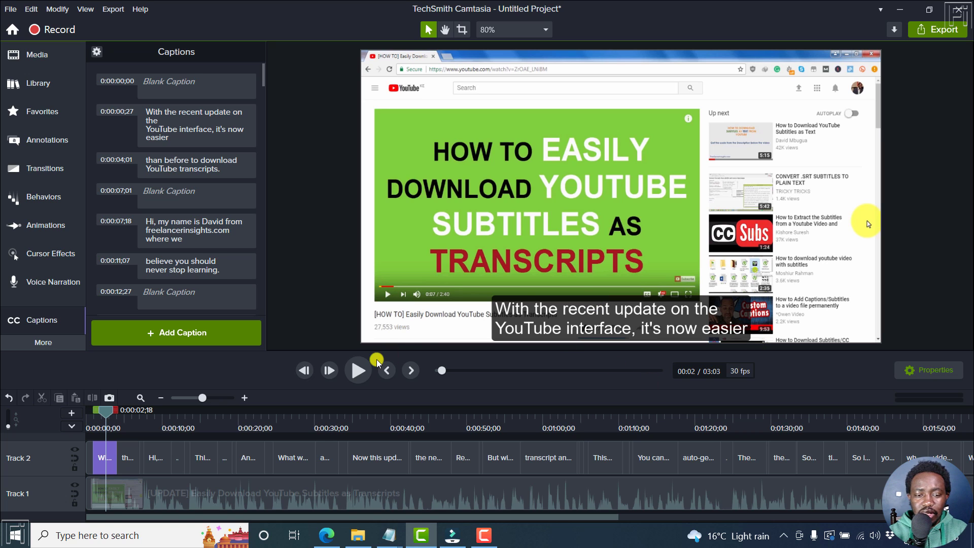
Step: Look over the Captions gear menu options, including Speech-to-Text, without choosing any
left_click(97, 52)
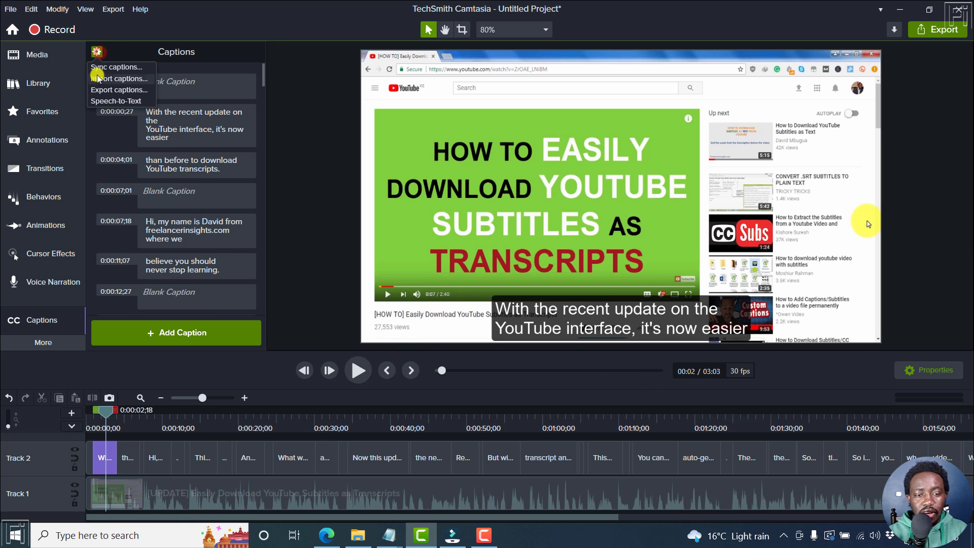
left_click(278, 28)
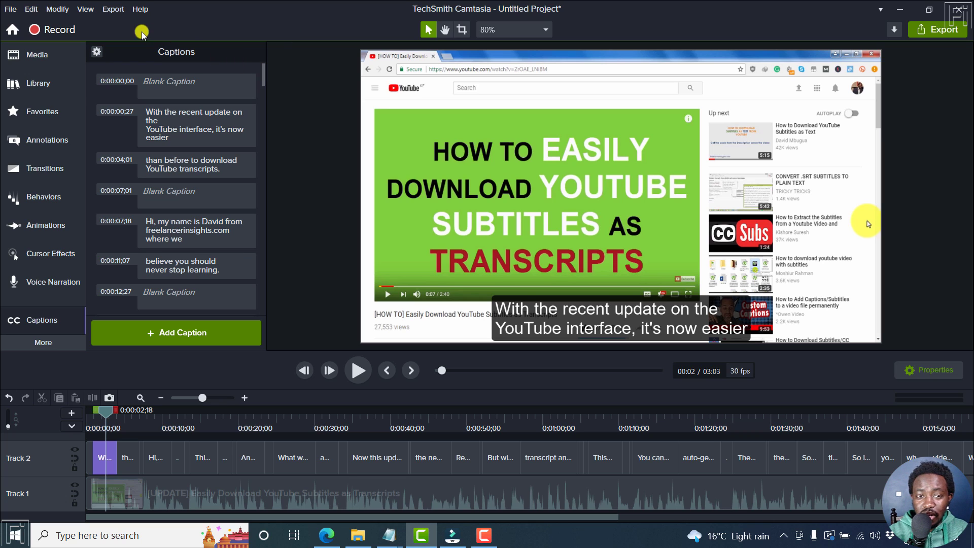
left_click(97, 52)
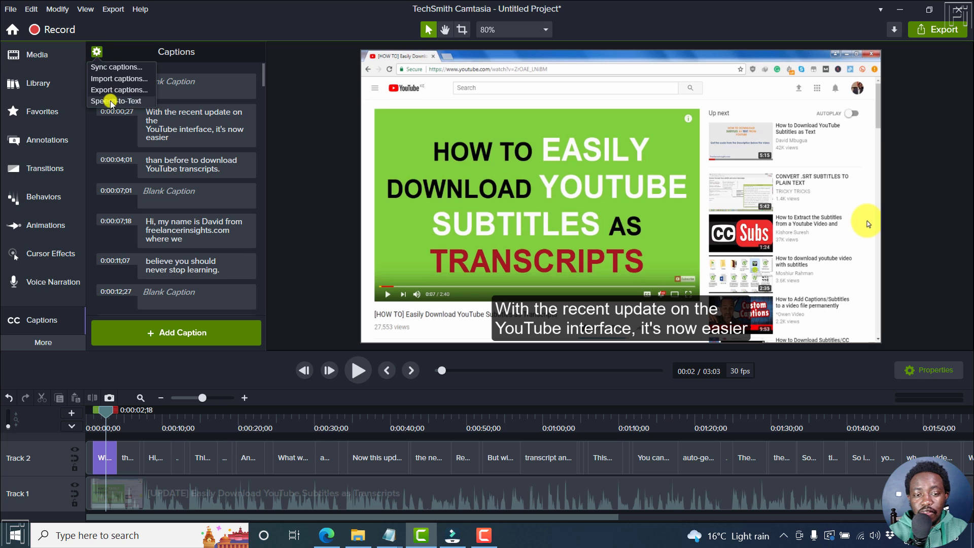
left_click(278, 130)
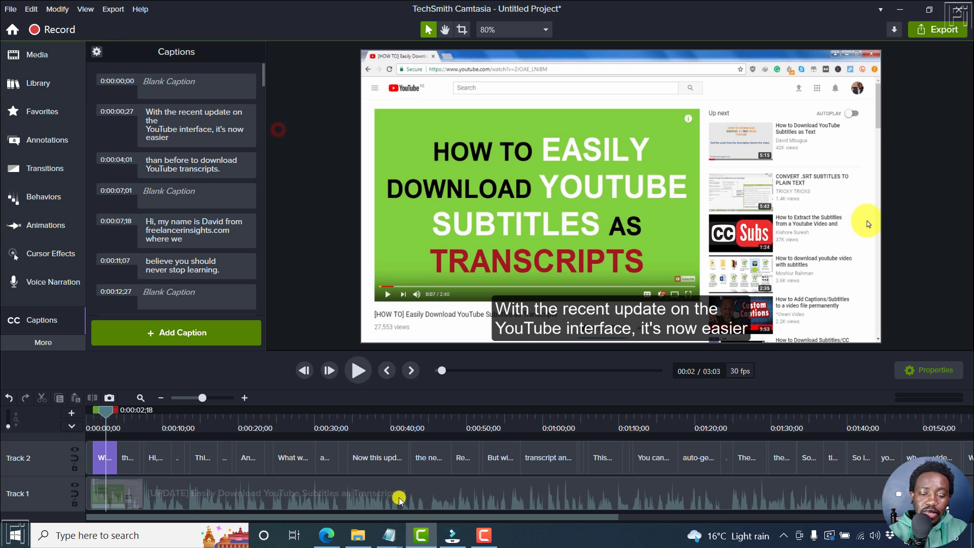
Step: Import the YouTube subtitles MP4 and its SRT file into Filmora's Project Media
mouse_move(457, 531)
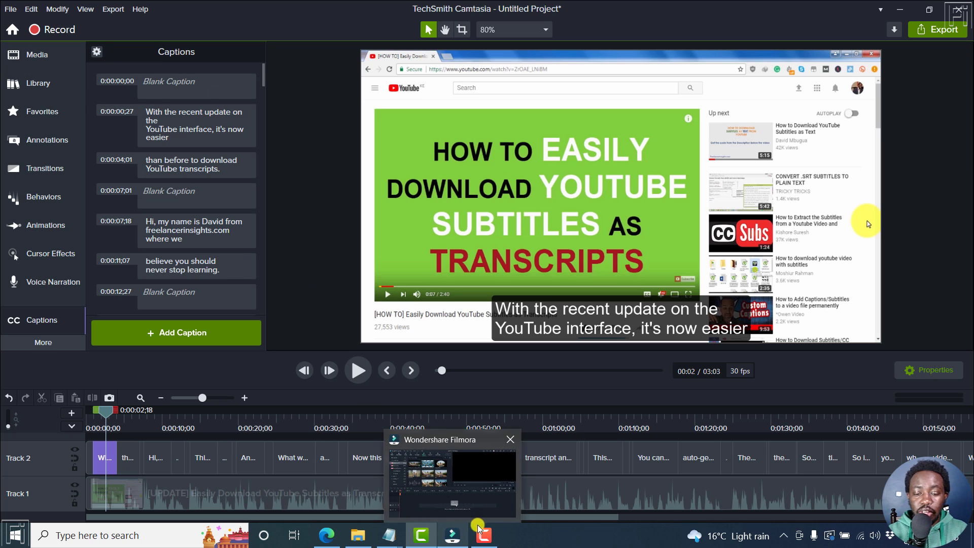
left_click(453, 502)
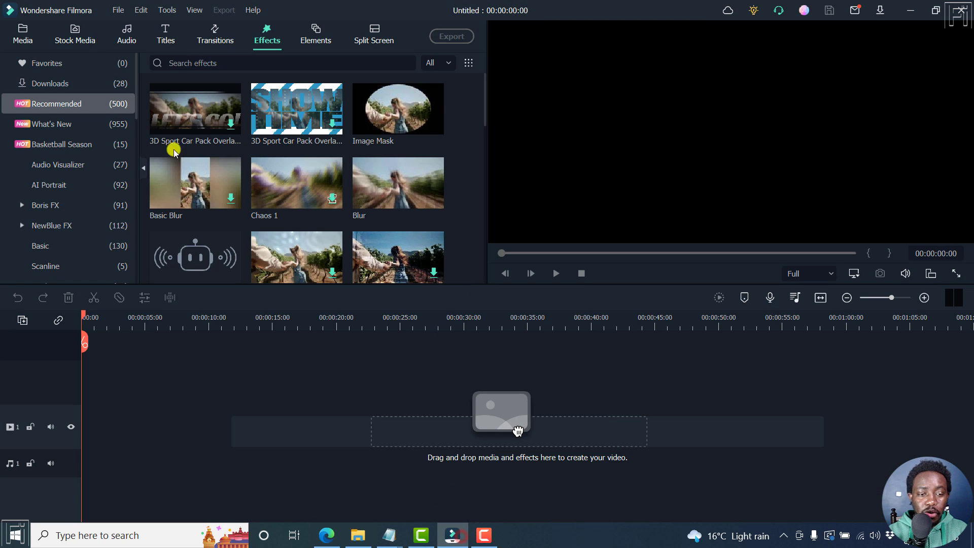
left_click(22, 34)
left_click(356, 536)
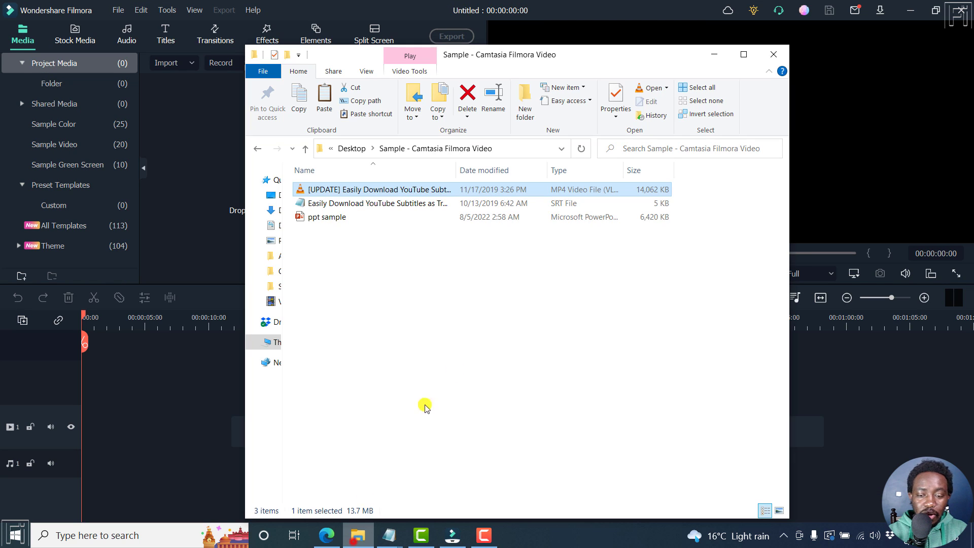
left_click(342, 203, "shift")
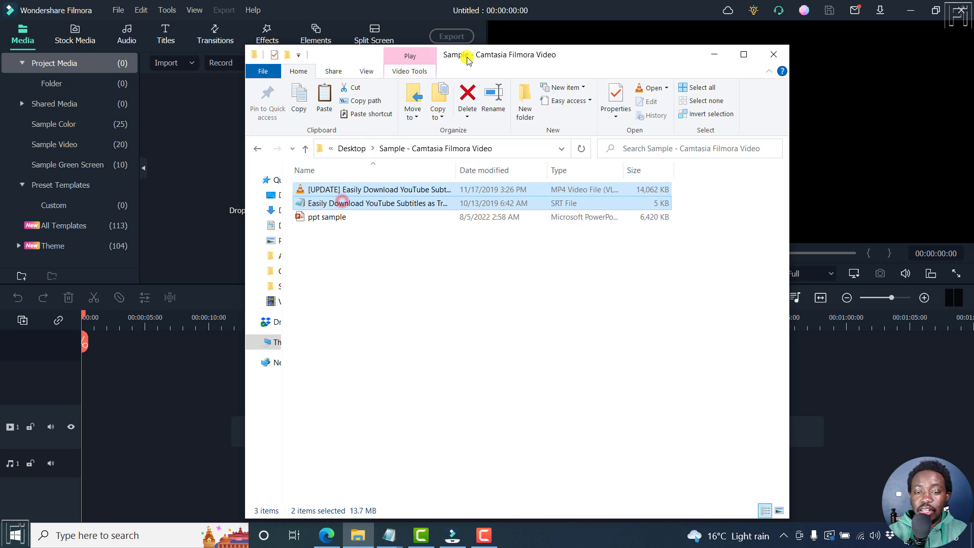
left_click_drag(468, 59, 700, 107)
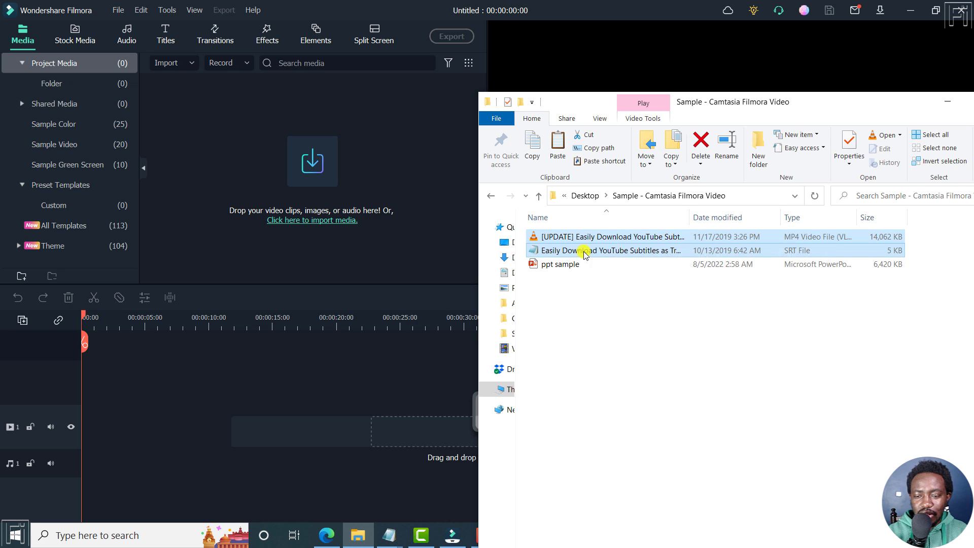
left_click_drag(592, 252, 319, 152)
Step: Place the video on the timeline, matching the project to 1280 x 720 30fps
left_click(376, 3)
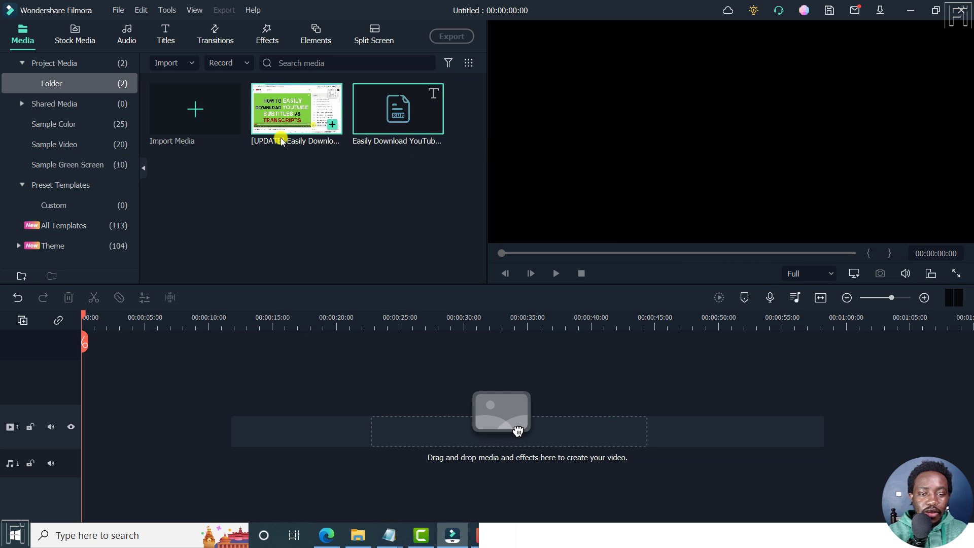
left_click_drag(278, 138, 55, 452)
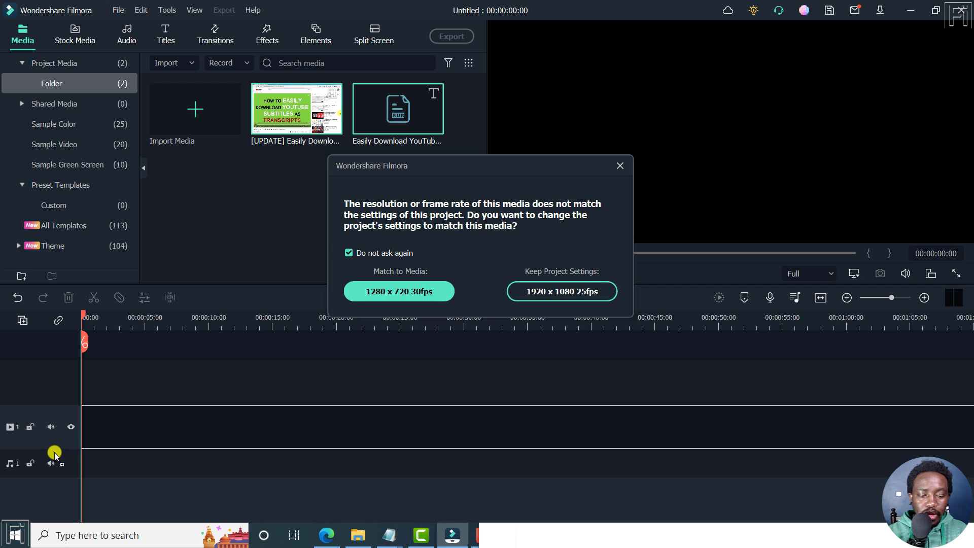
left_click(375, 291)
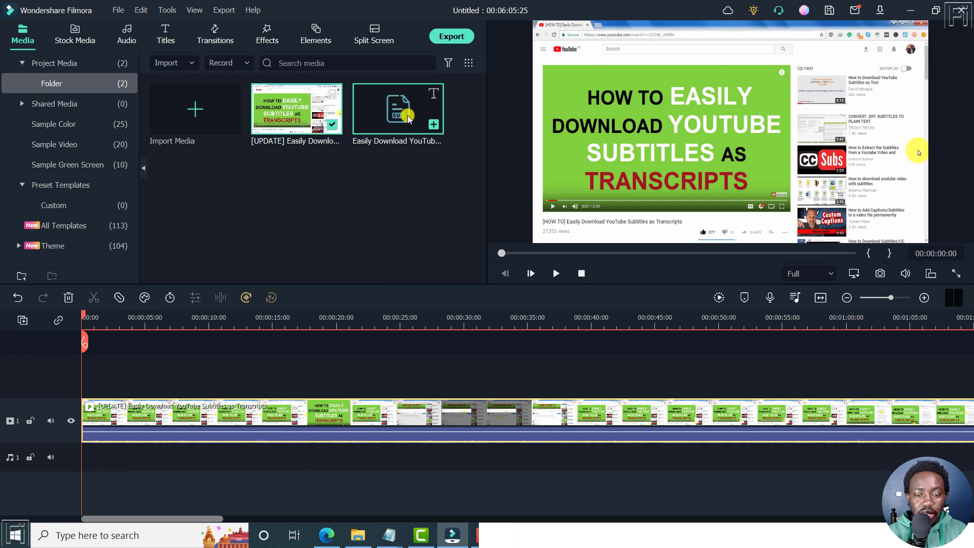
Step: Undo the accidental duplicate video clip placed on a new track
left_click_drag(399, 114, 65, 378)
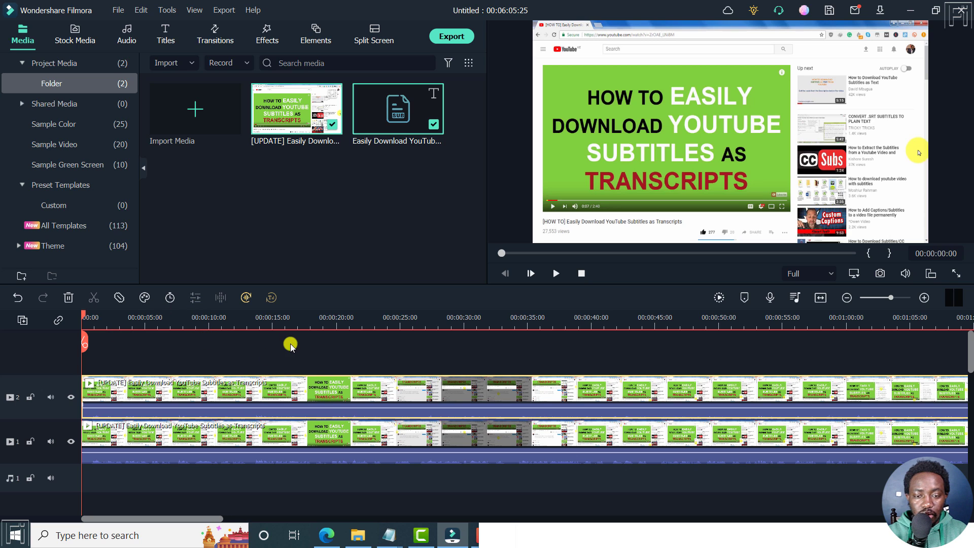
left_click(176, 357)
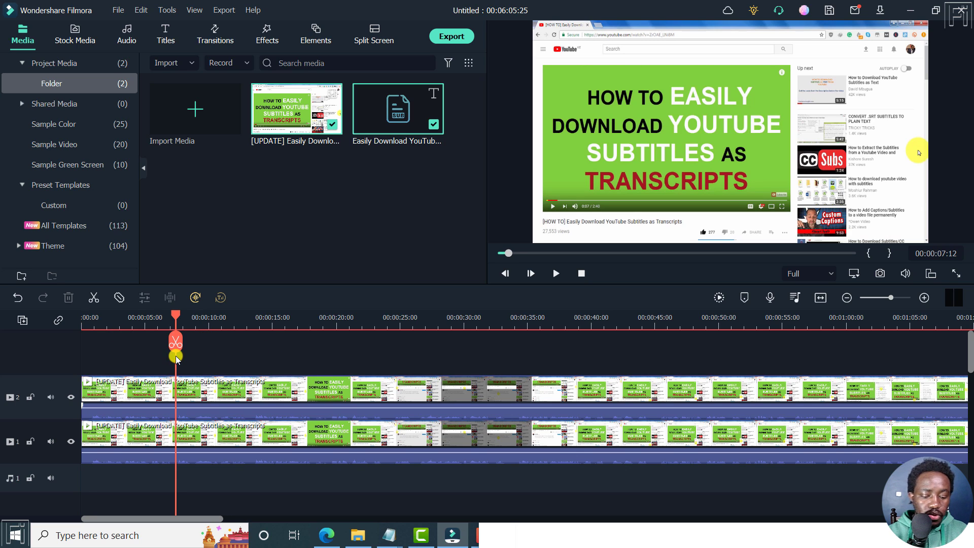
key("ctrl+z")
left_click(238, 373)
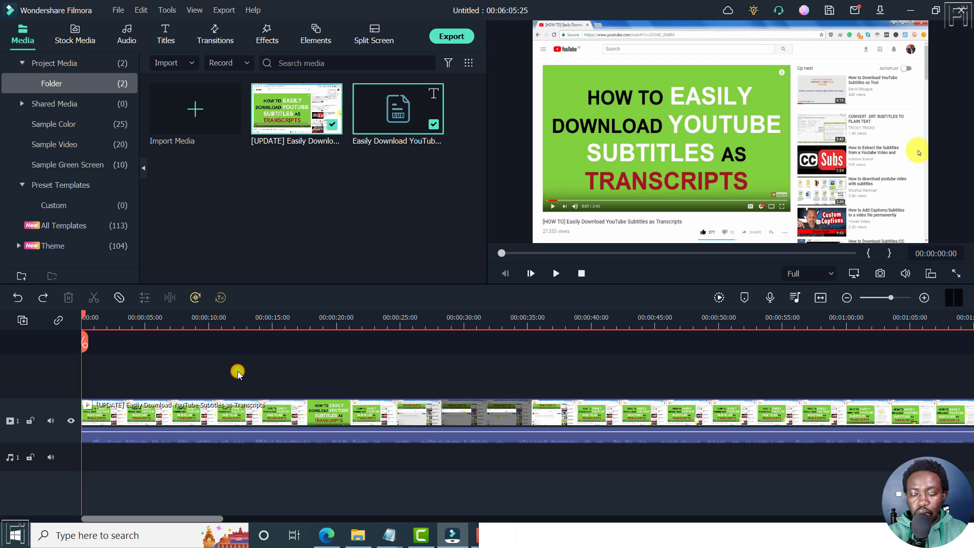
Step: Put the SRT subtitle file on track 2 above the video and scrub to the first caption
left_click(397, 123)
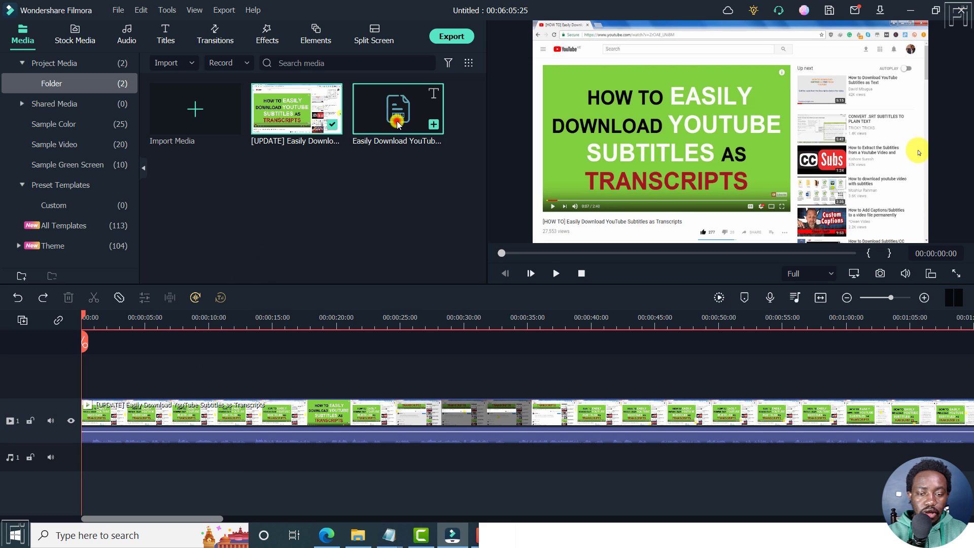
double_click(397, 123)
left_click_drag(403, 107, 76, 384)
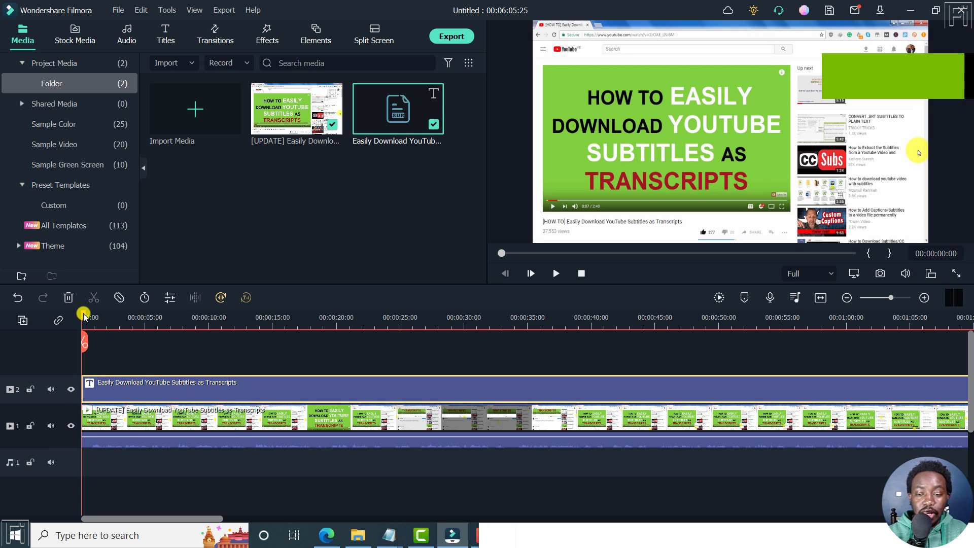
left_click_drag(83, 314, 109, 318)
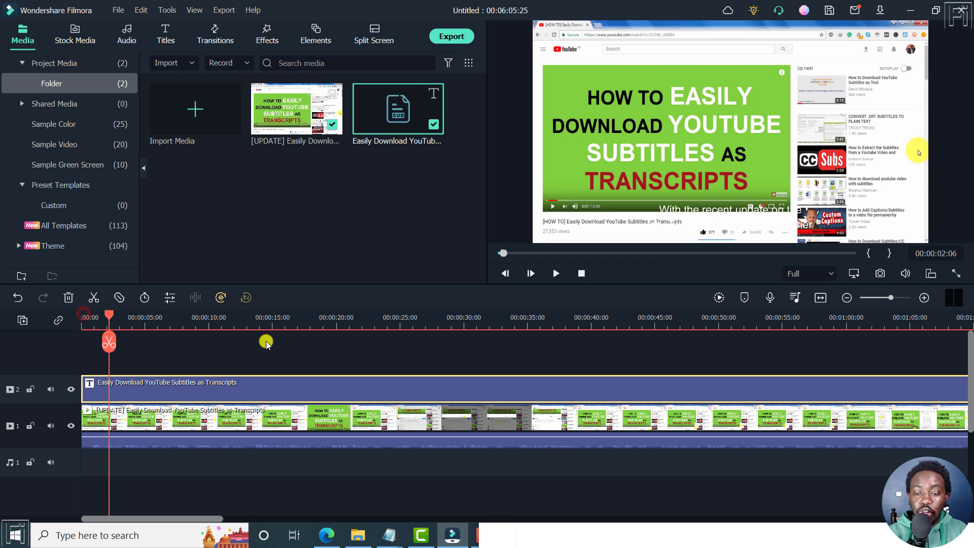
Step: In Edit Subtitle File, uncheck Apply all and drag the first caption to the top of the video
double_click(183, 389)
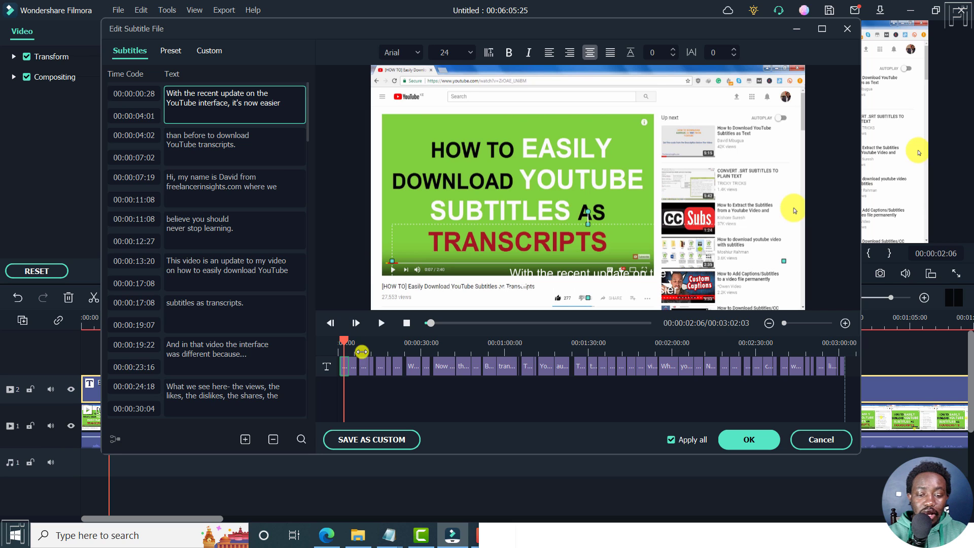
left_click(671, 440)
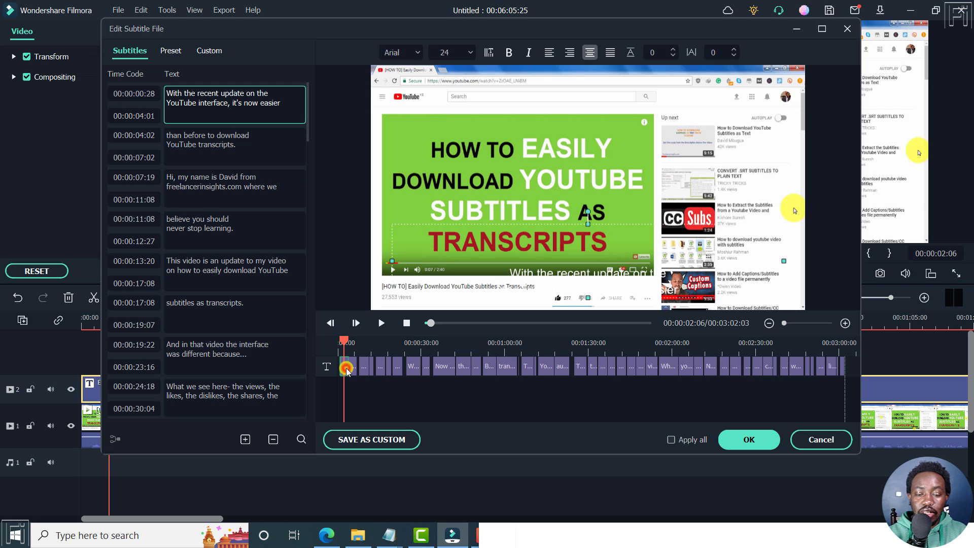
left_click(845, 323)
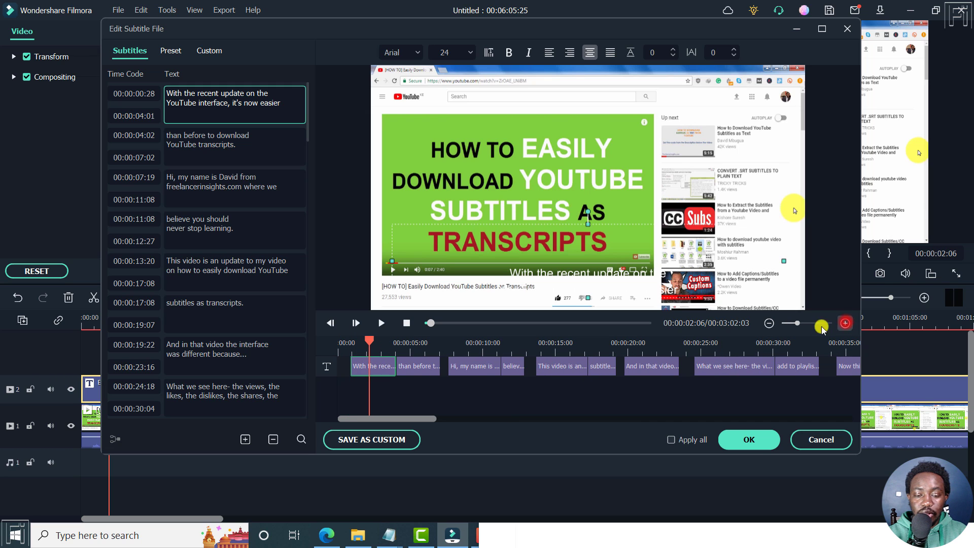
left_click(384, 370)
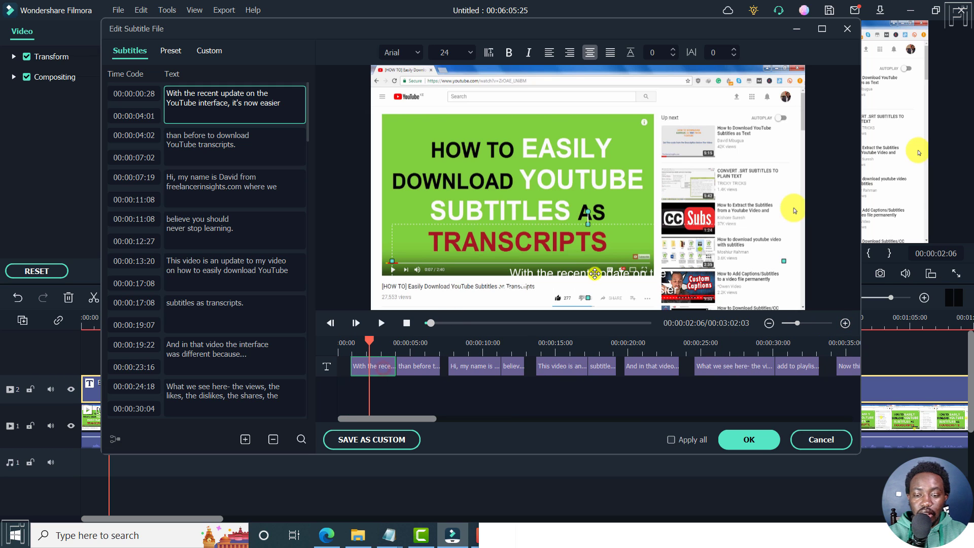
left_click_drag(584, 266, 578, 125)
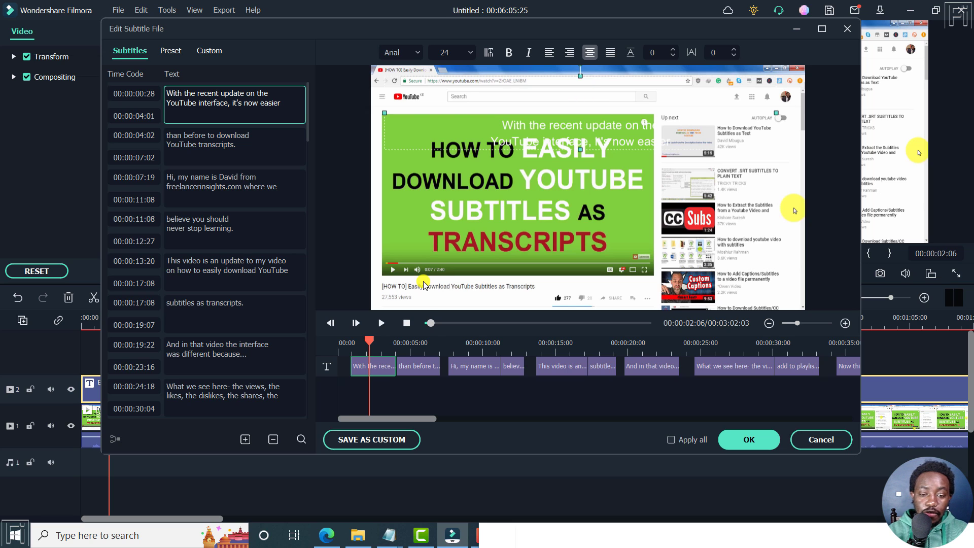
Step: Step through and select the second and third captions in the subtitle timeline
left_click(417, 345)
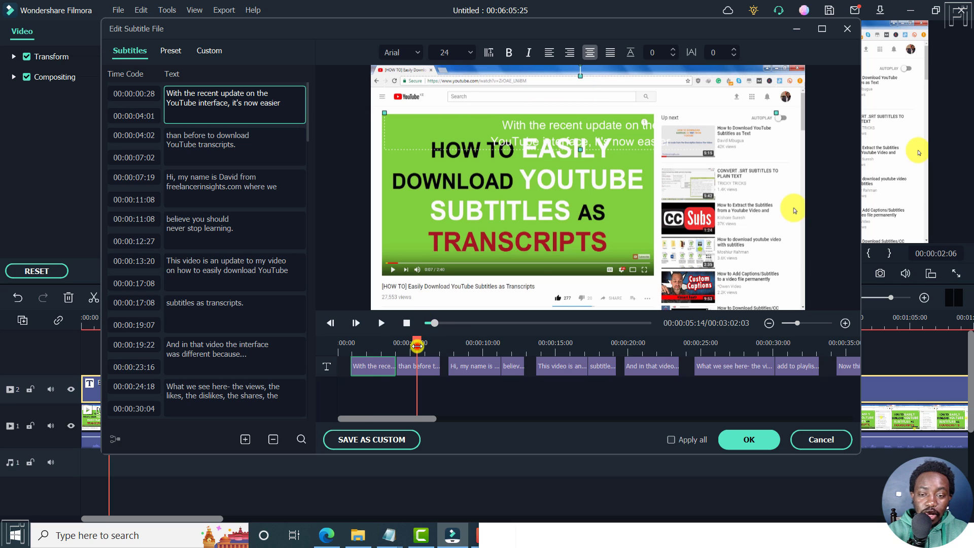
left_click(421, 373)
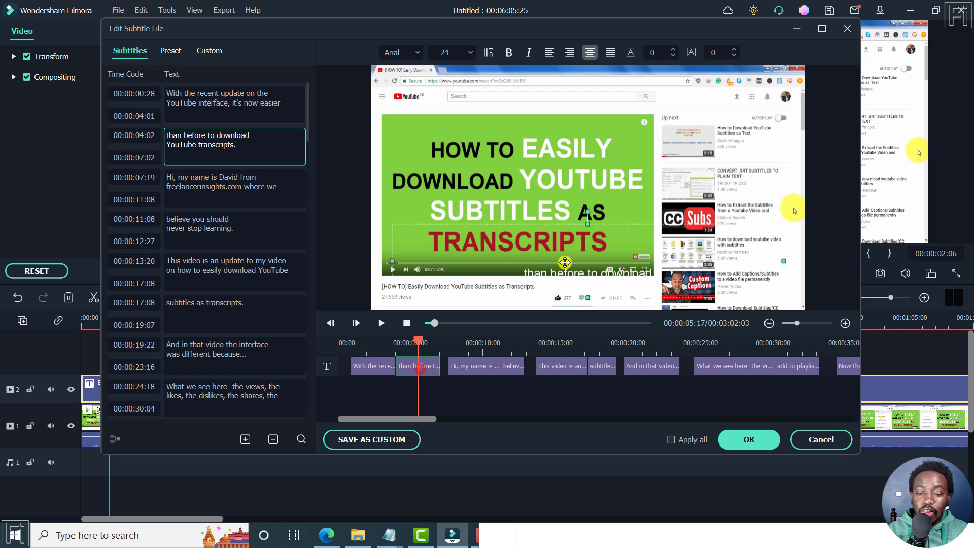
left_click(464, 345)
left_click(483, 372)
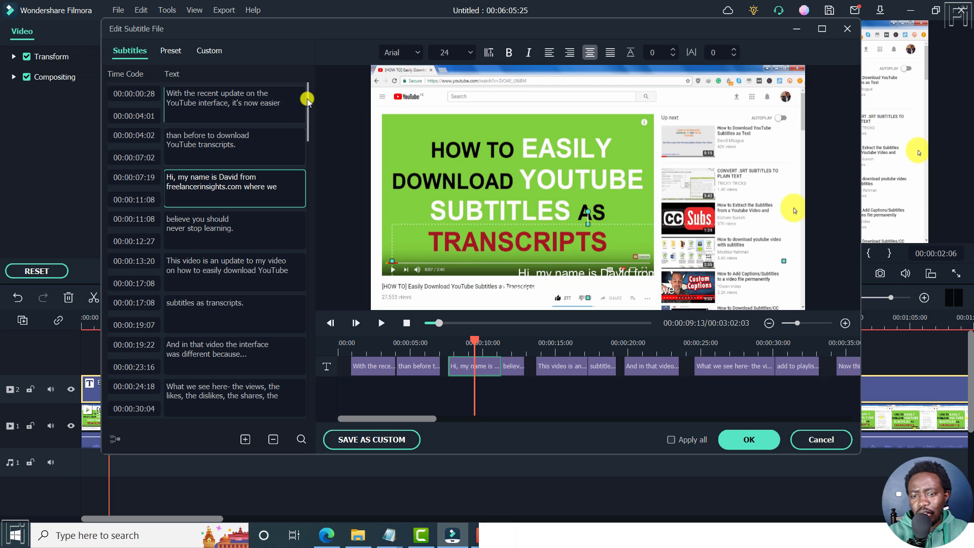
mouse_move(307, 97)
left_mouse_down()
mouse_move(298, 247)
mouse_move(312, 89)
left_mouse_up()
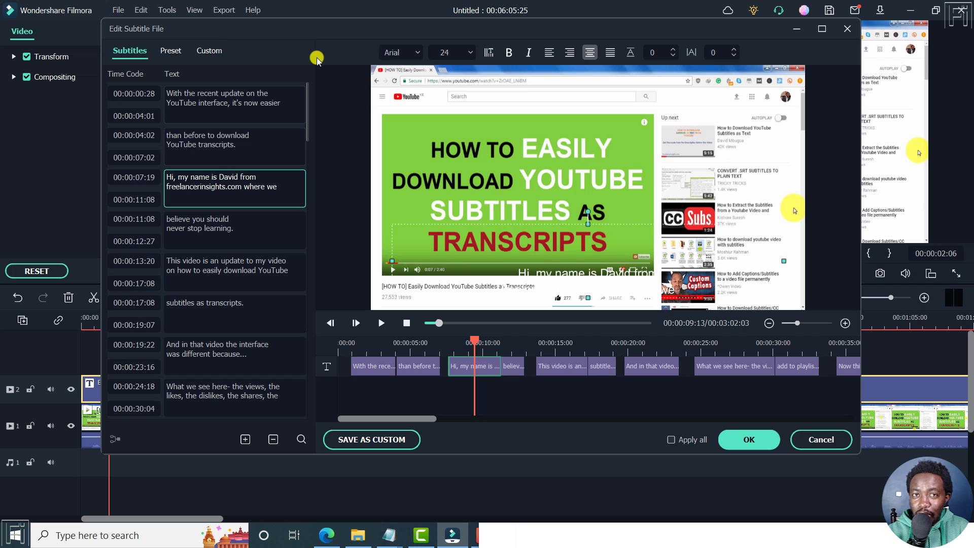
Step: Review the Preset and Custom caption styles, accept the subtitle edits, and zoom the timeline to fit
left_click(169, 52)
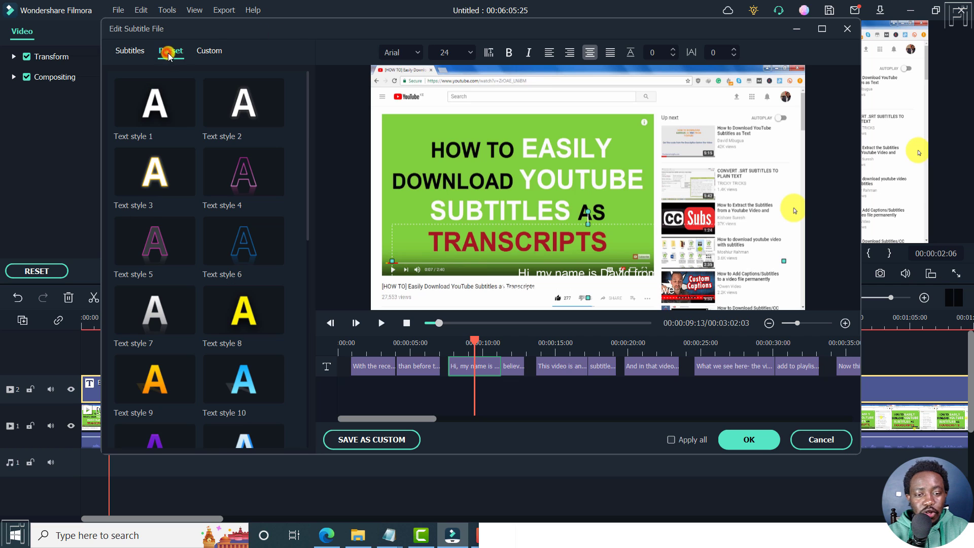
left_click(212, 52)
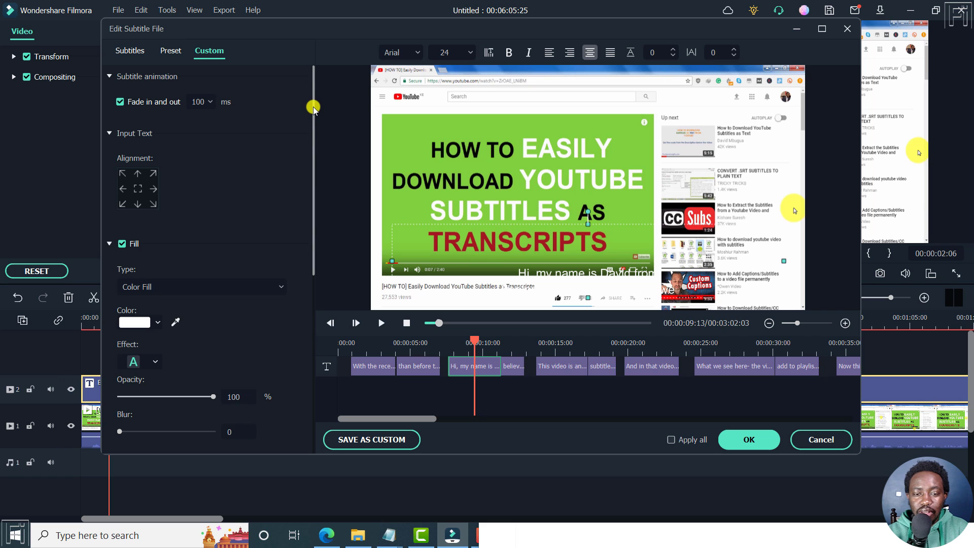
left_click_drag(313, 108, 299, 326)
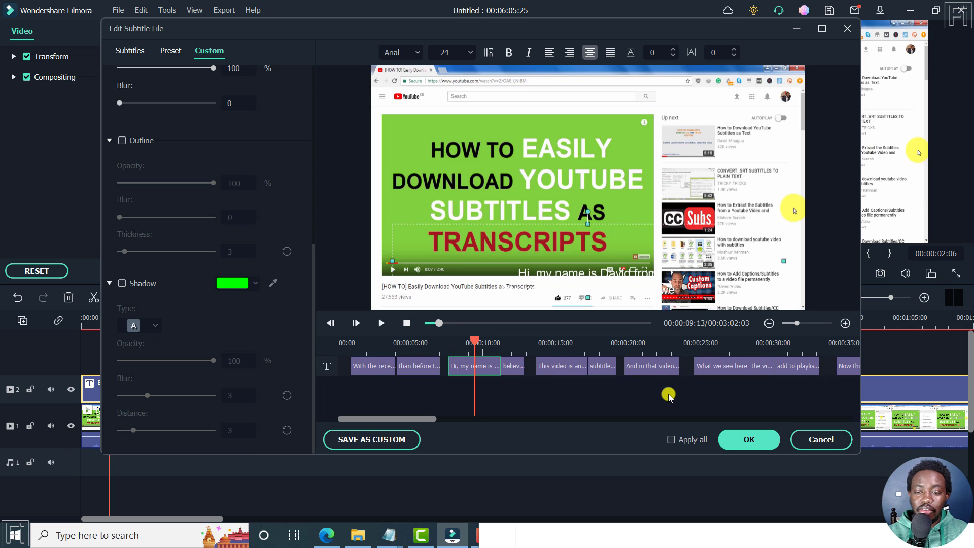
left_click(763, 441)
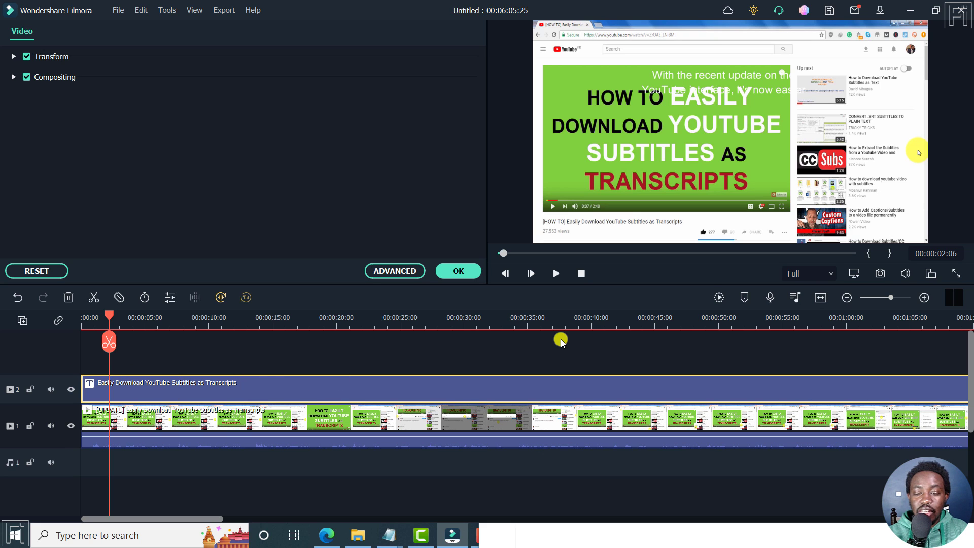
left_click(820, 298)
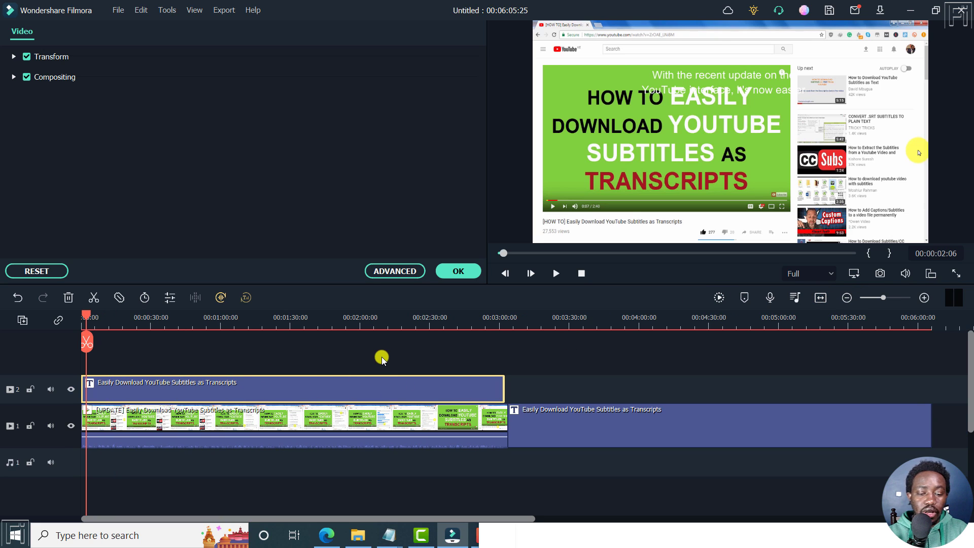
Step: Delete the extra trailing subtitle clip in Filmora, then open Camtasia's caption track for editing
left_click(566, 432)
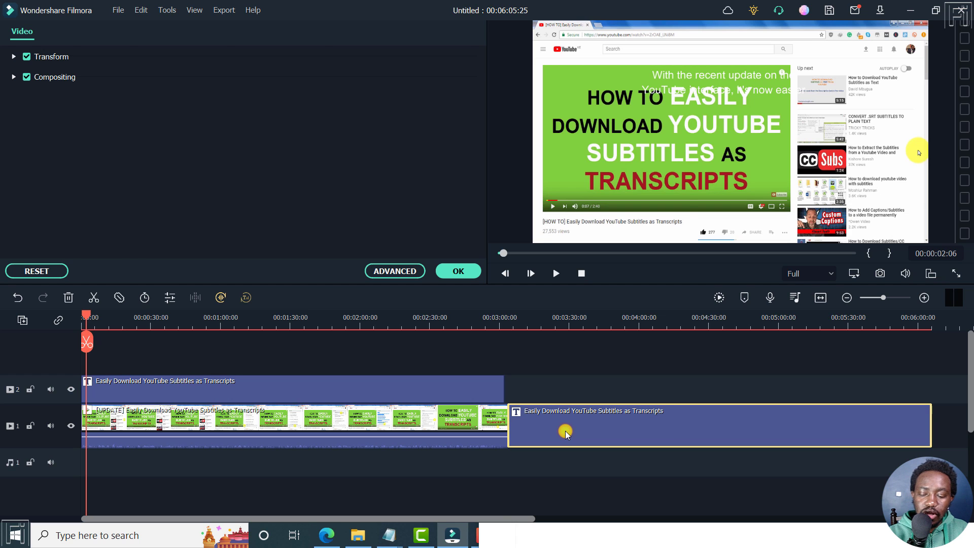
key("Delete")
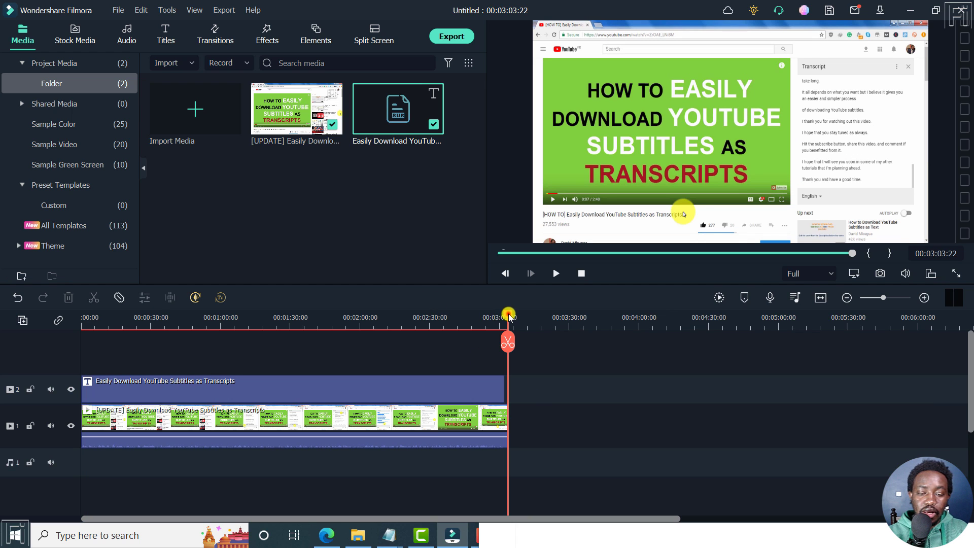
left_click_drag(505, 309, 154, 306)
left_click(175, 384)
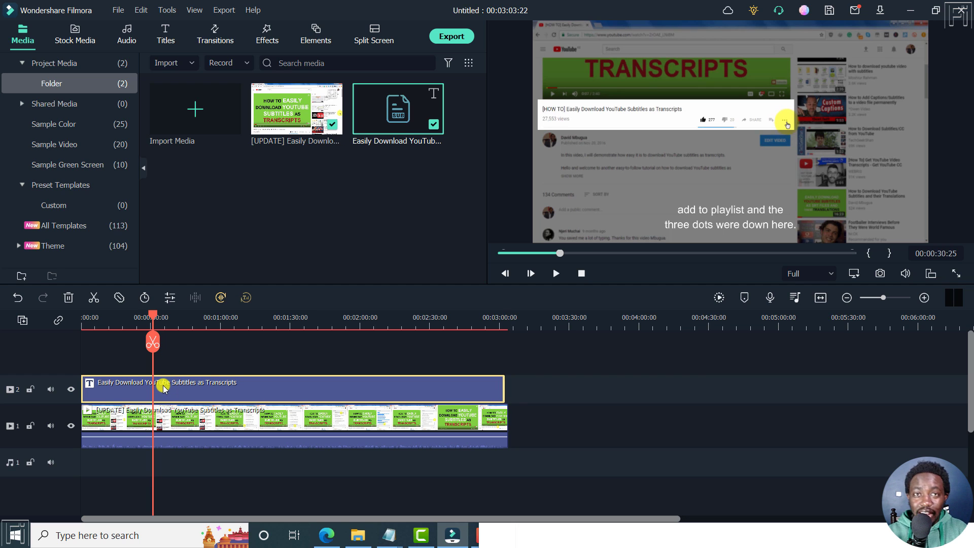
left_click(421, 535)
left_click(357, 456)
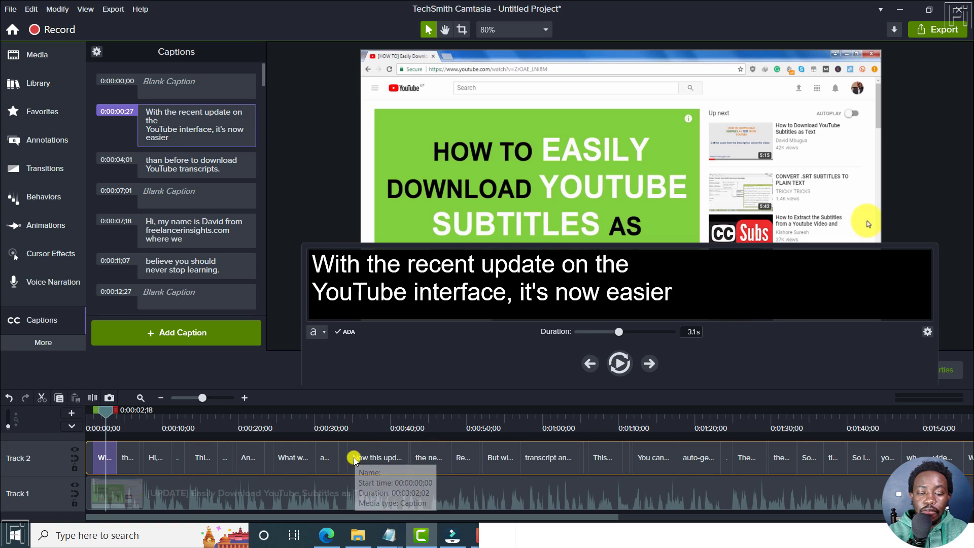
Step: Set Camtasia's playhead to 0:00:34;08 and close the caption editor
left_click(347, 417)
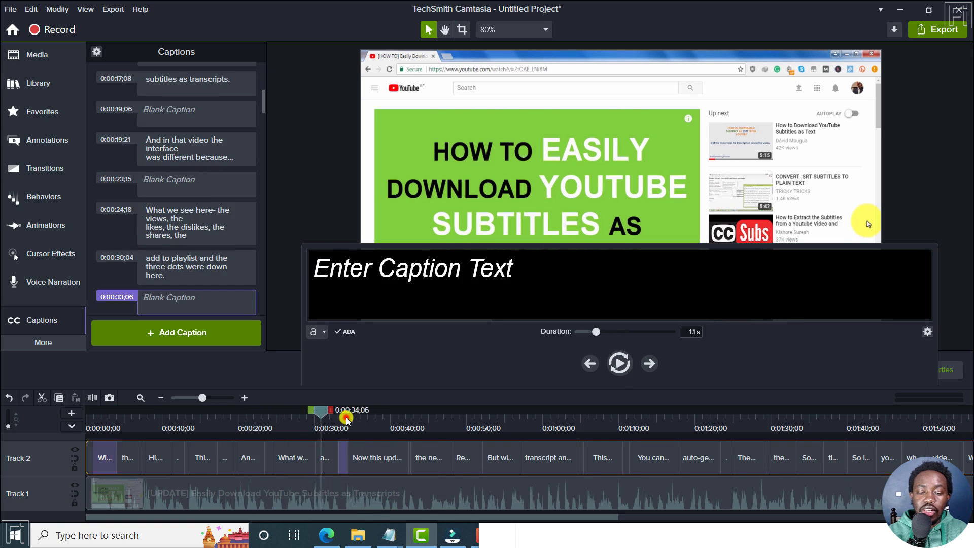
left_click_drag(346, 417, 348, 417)
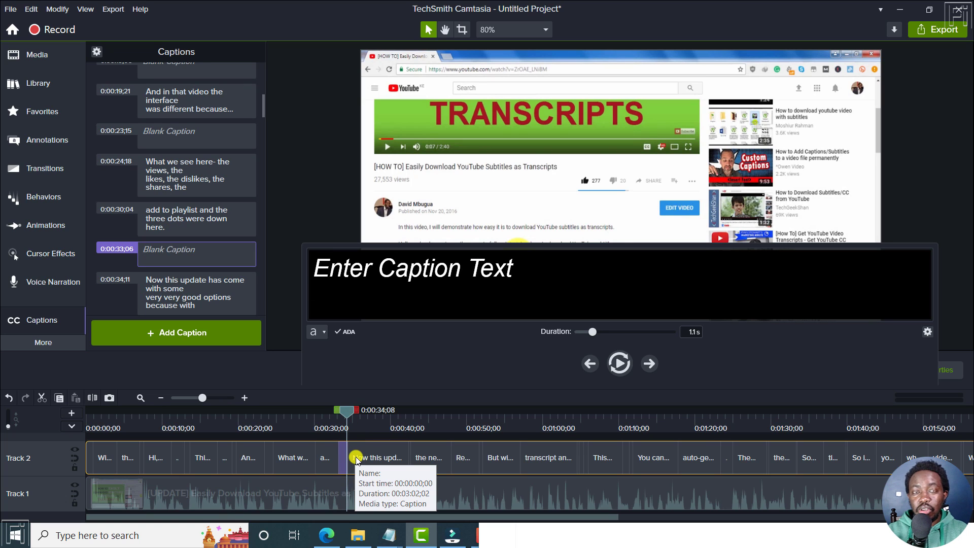
left_click(381, 435)
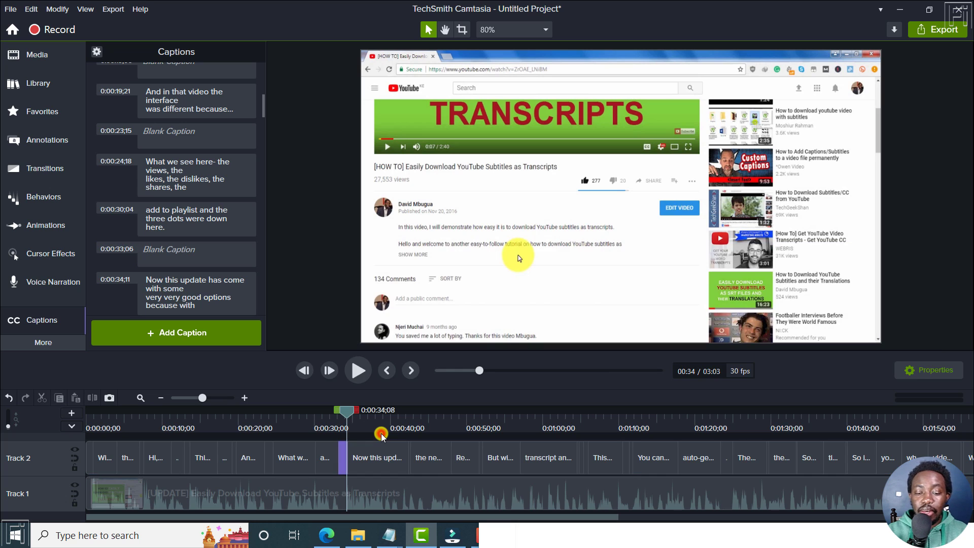
Step: Glance at the Sample - Camtasia Filmora Video folder, then minimize it
left_click(507, 535)
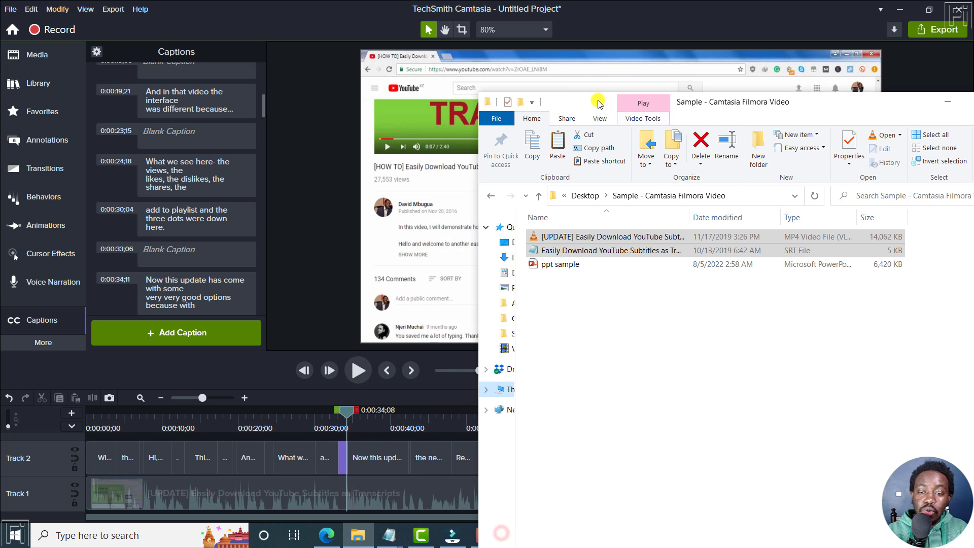
left_click_drag(594, 99, 471, 30)
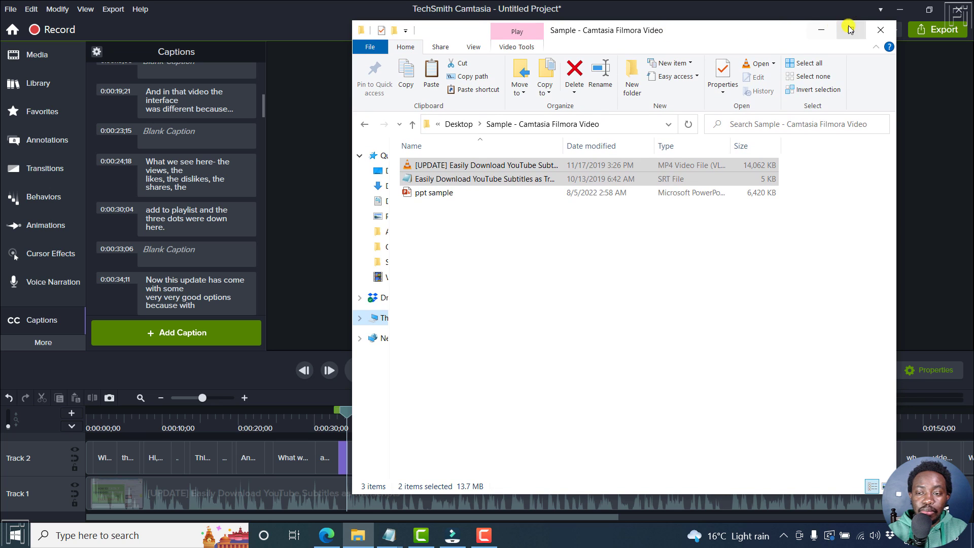
left_click(825, 29)
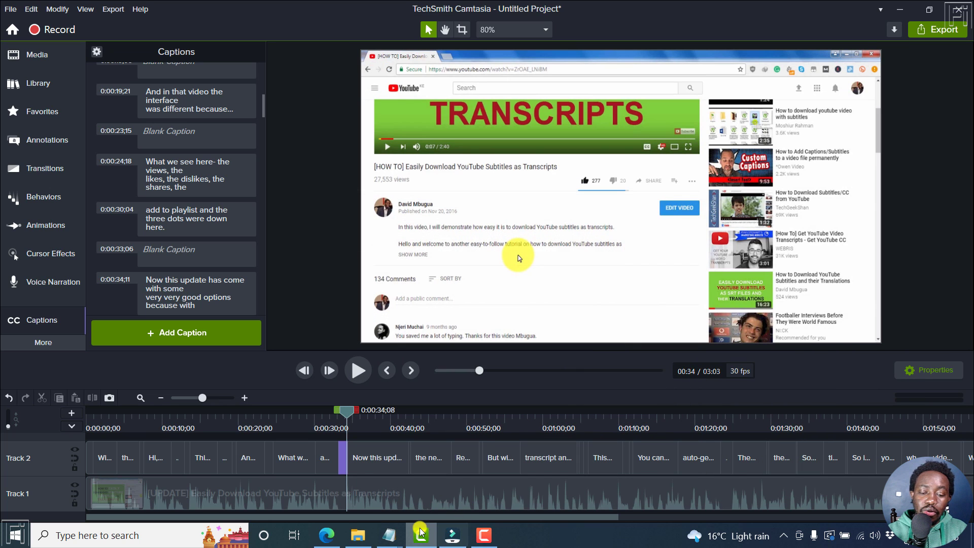
Step: Show Camtasia's Audio Effects library under More, then return to Filmora
left_click(41, 342)
left_click(124, 340)
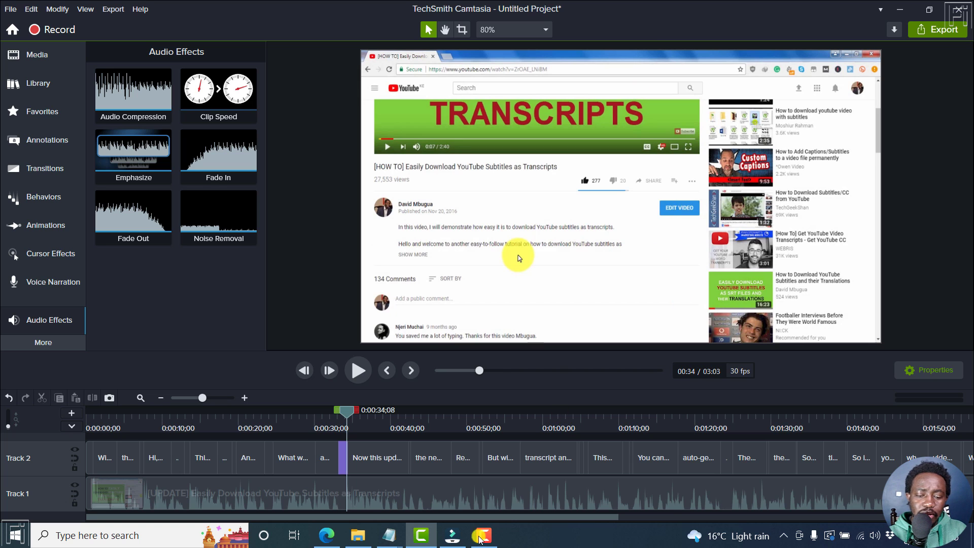
left_click(454, 534)
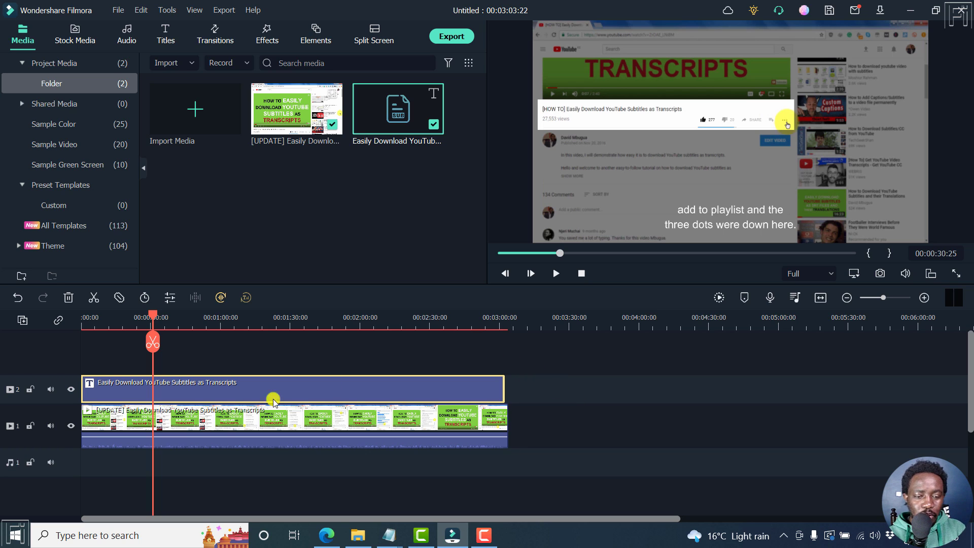
Step: Browse the video clip's Audio equalizer presets, leave it at DEFAULT, and switch to Camtasia
double_click(213, 441)
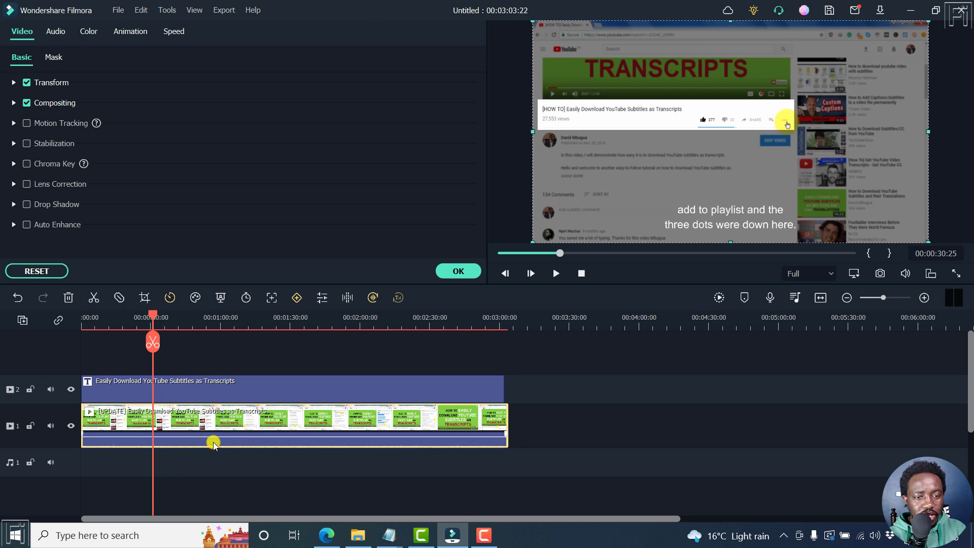
left_click(58, 31)
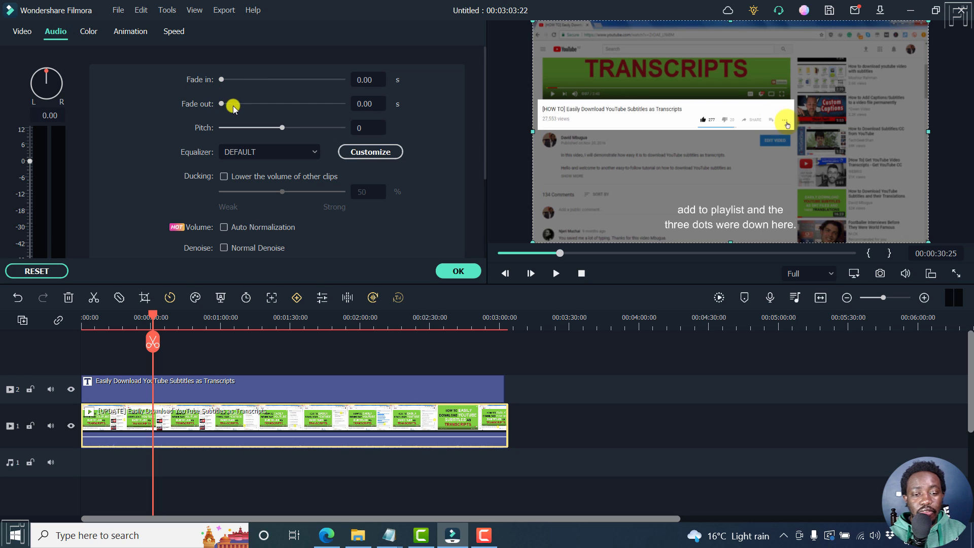
left_click(315, 152)
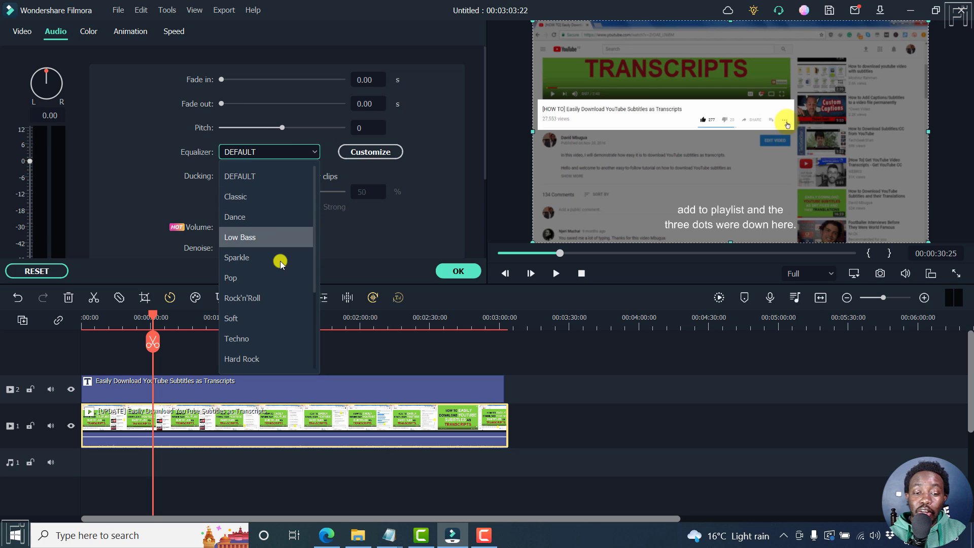
left_click_drag(315, 235, 315, 343)
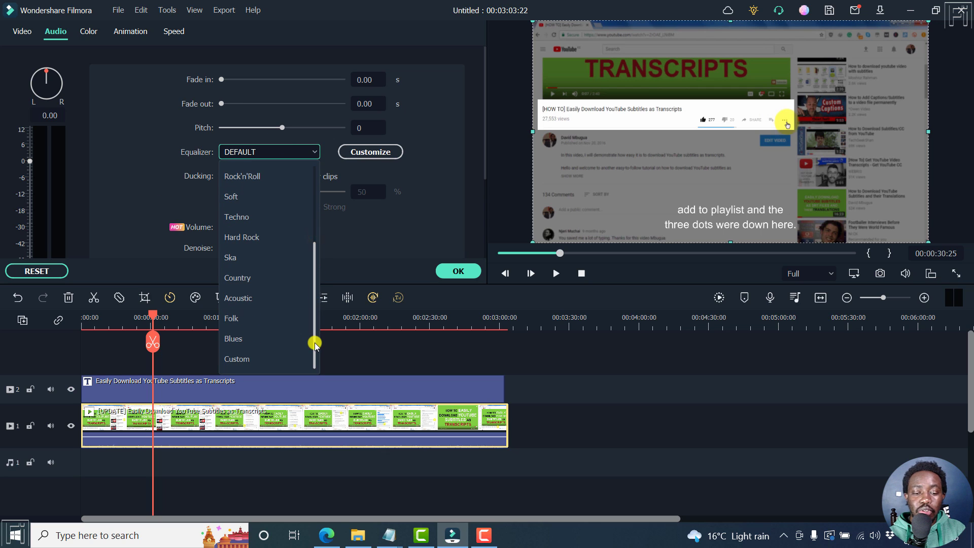
left_click(106, 119)
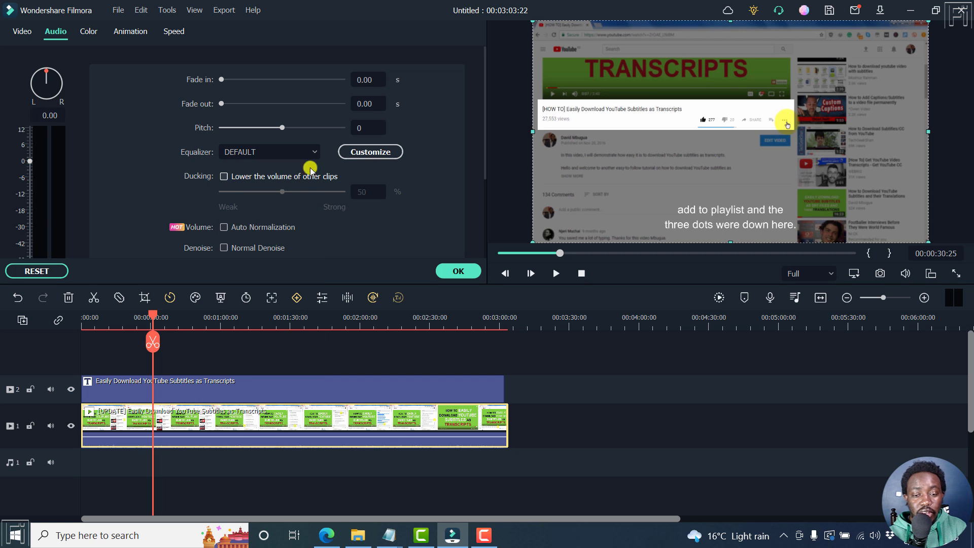
left_click(417, 540)
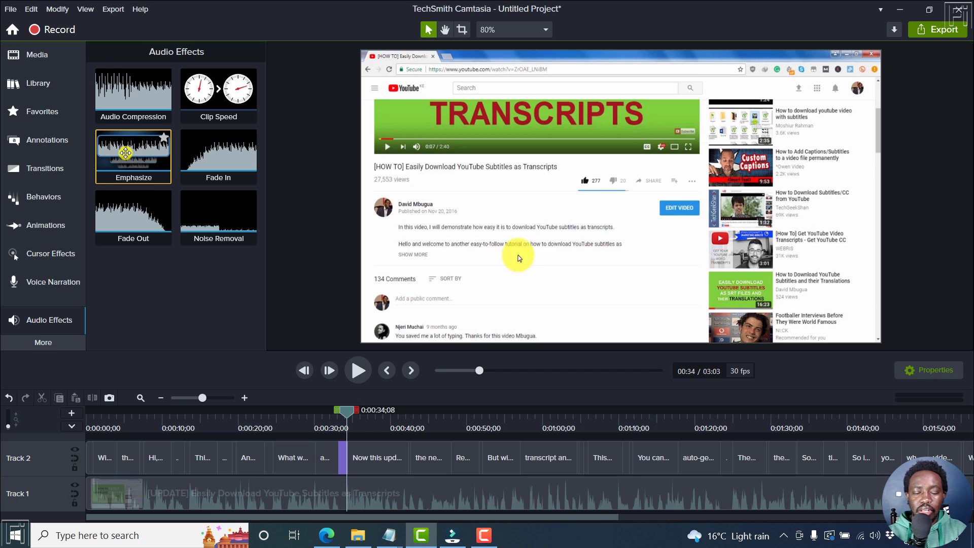
Step: Briefly bring up Camtasia's recorder, then scroll Filmora's clip audio settings
left_click(447, 539)
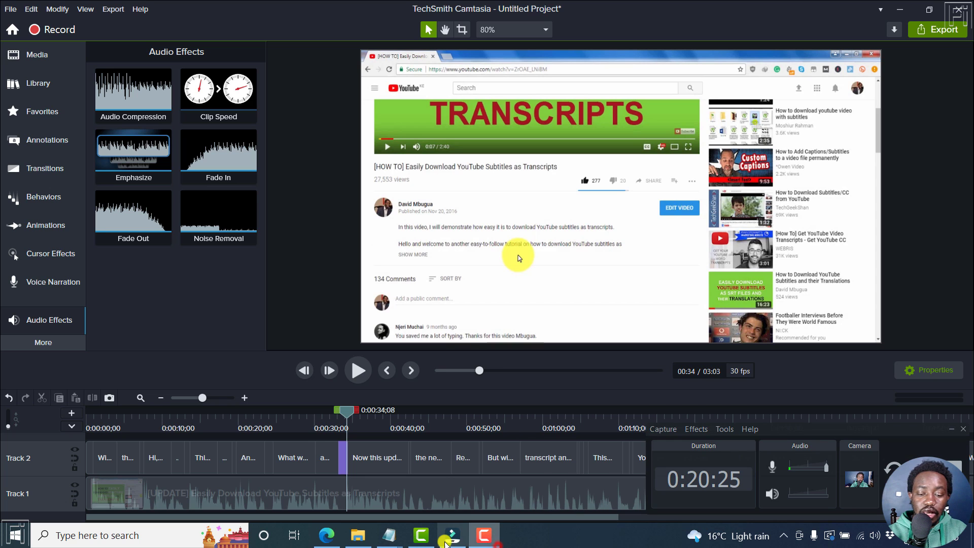
left_click(453, 538)
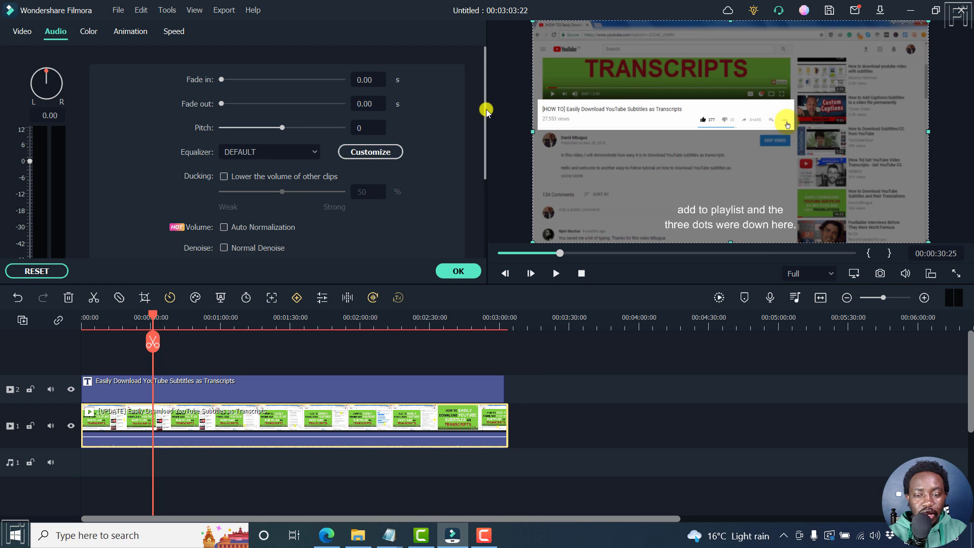
left_click_drag(485, 110, 486, 133)
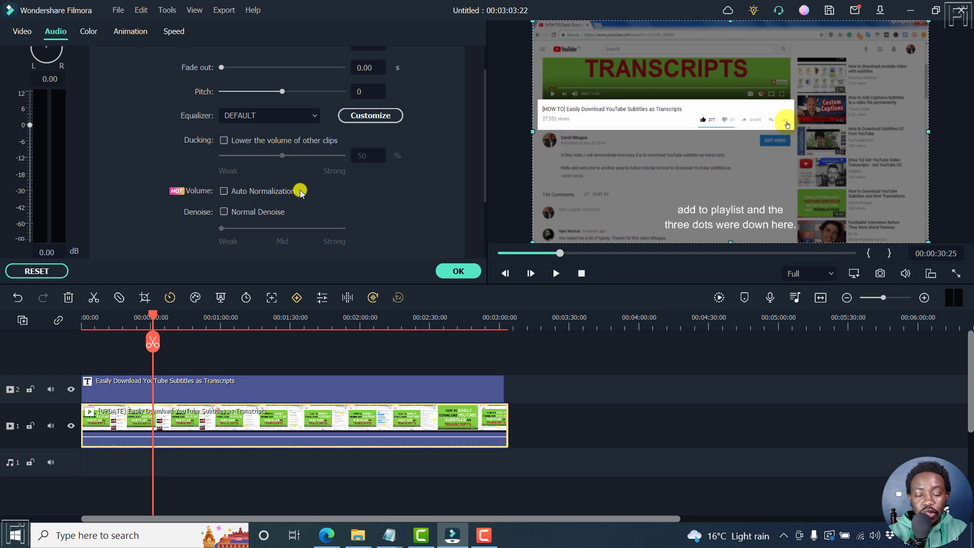
Step: Check Camtasia's Project Settings for Auto-normalize loudness, close unchanged, and return to Filmora
left_click(425, 539)
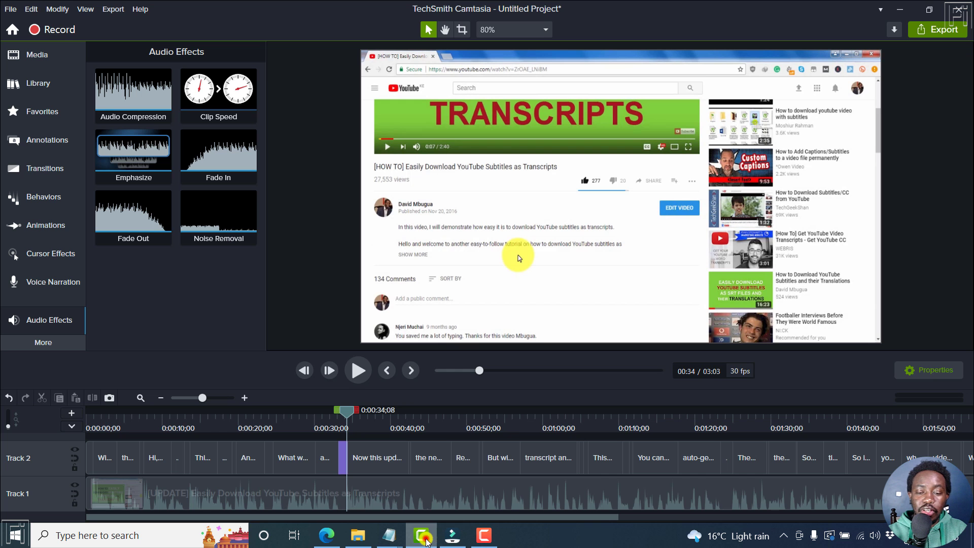
left_click(546, 29)
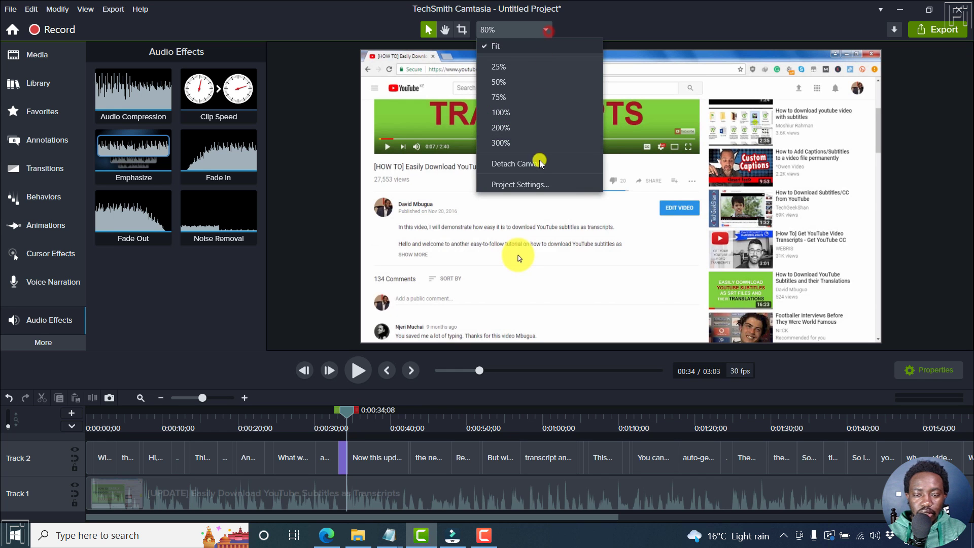
left_click(516, 185)
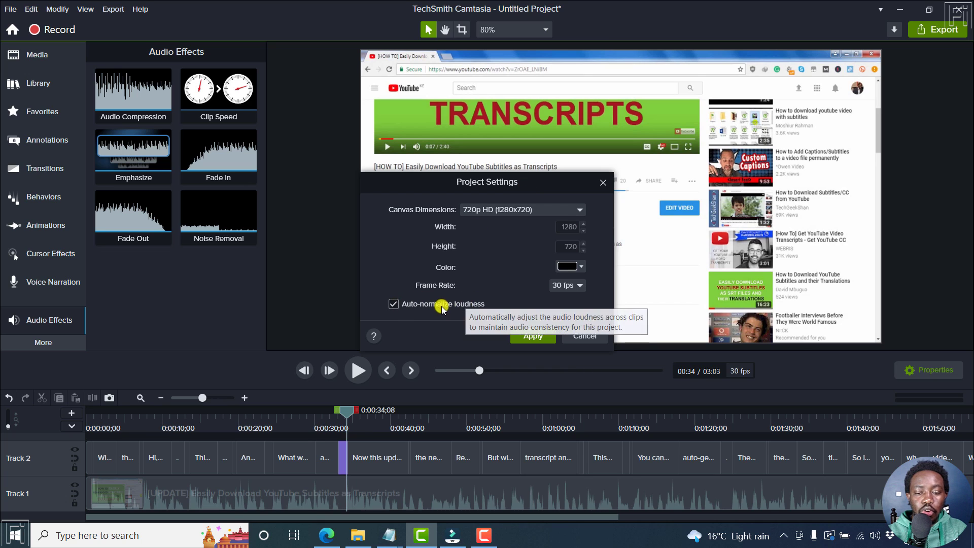
left_click(603, 183)
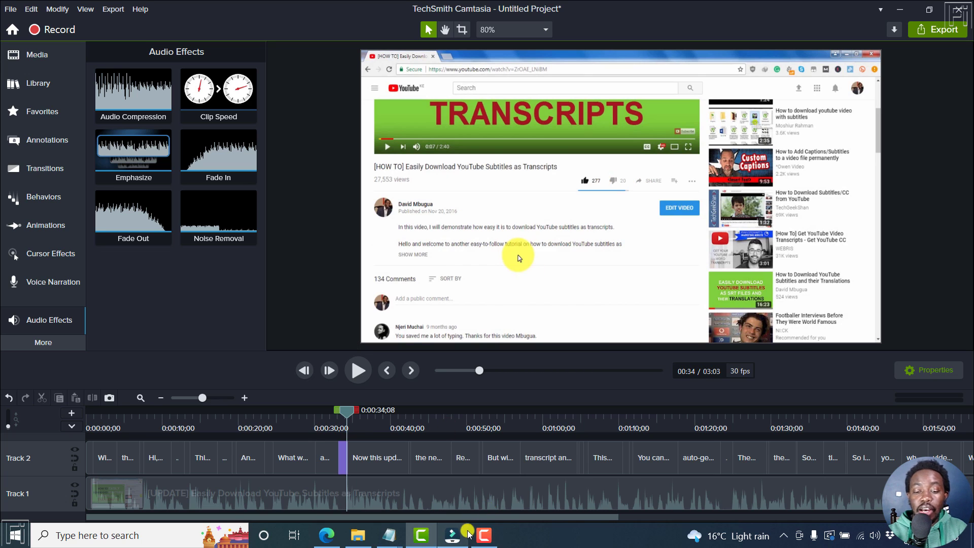
left_click(451, 535)
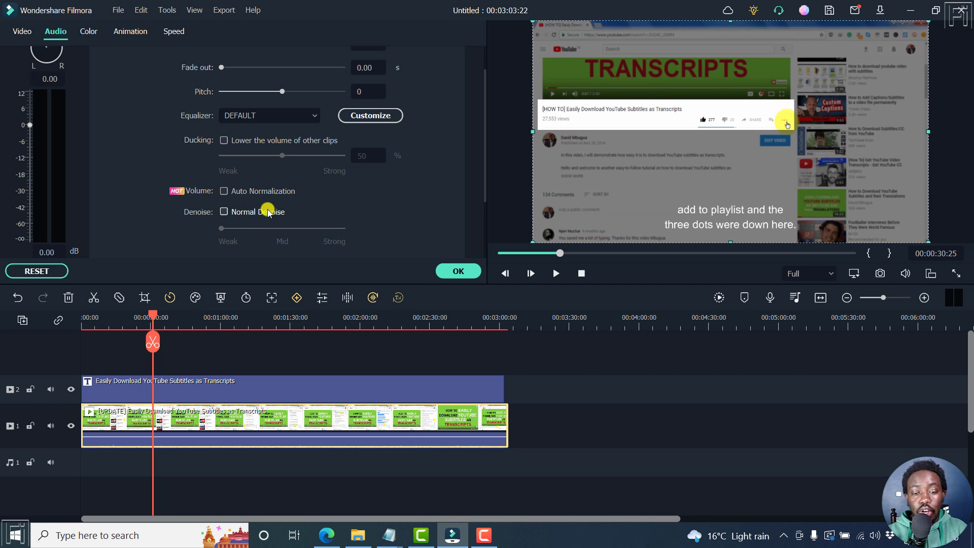
Step: Review denoise, Hum Removal and Wind Removal, pan the audio left, and confirm with OK
left_click_drag(484, 166, 483, 211)
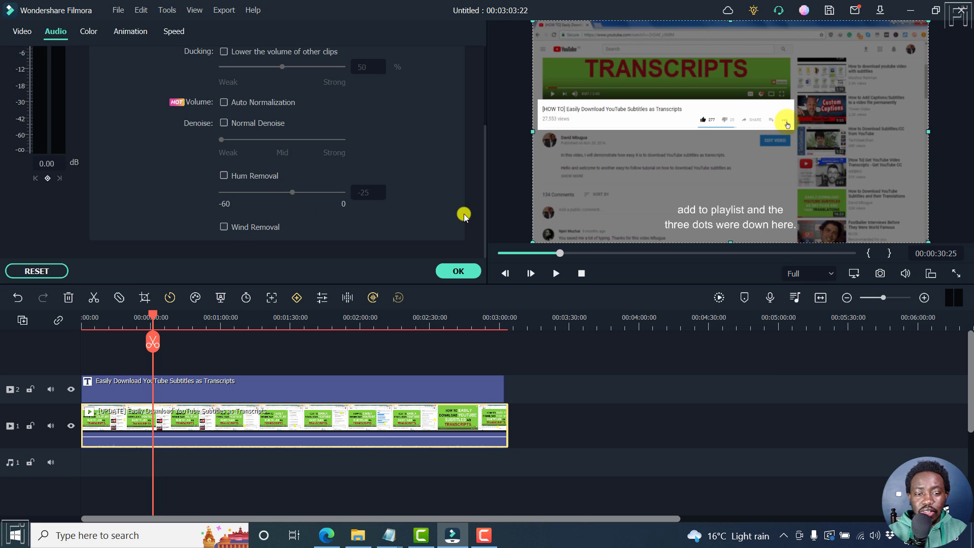
left_click_drag(484, 176, 481, 84)
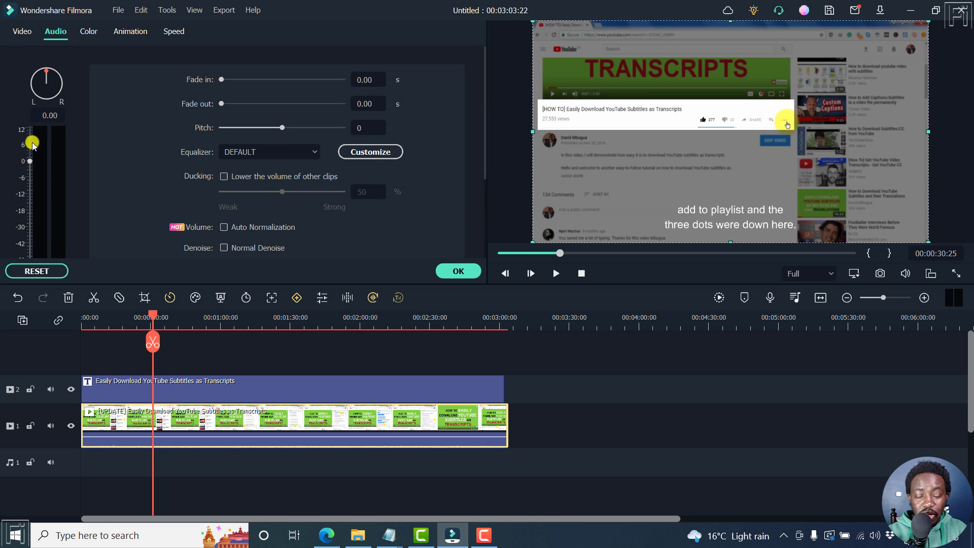
mouse_move(44, 73)
left_mouse_down()
mouse_move(25, 89)
mouse_move(24, 69)
mouse_move(72, 87)
mouse_move(48, 68)
left_mouse_up()
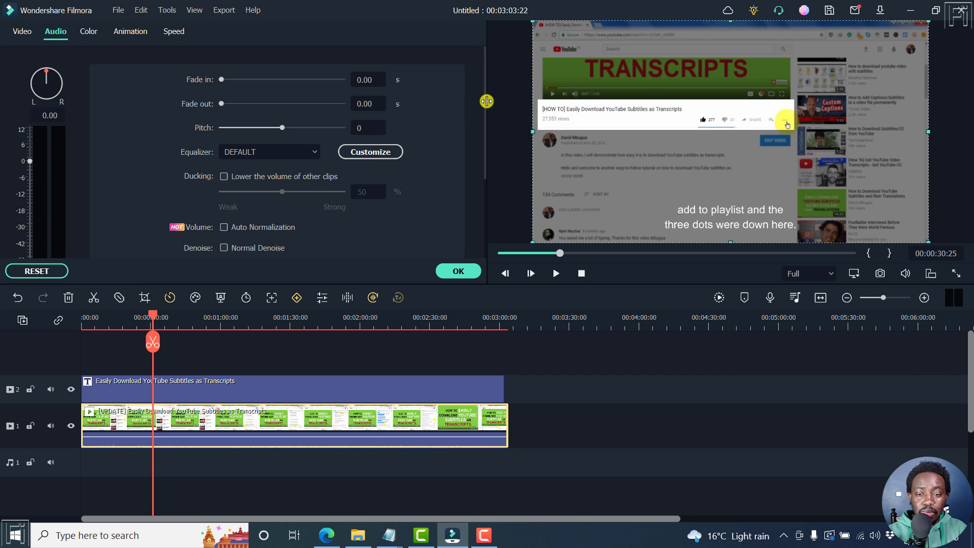
left_click_drag(484, 104, 483, 204)
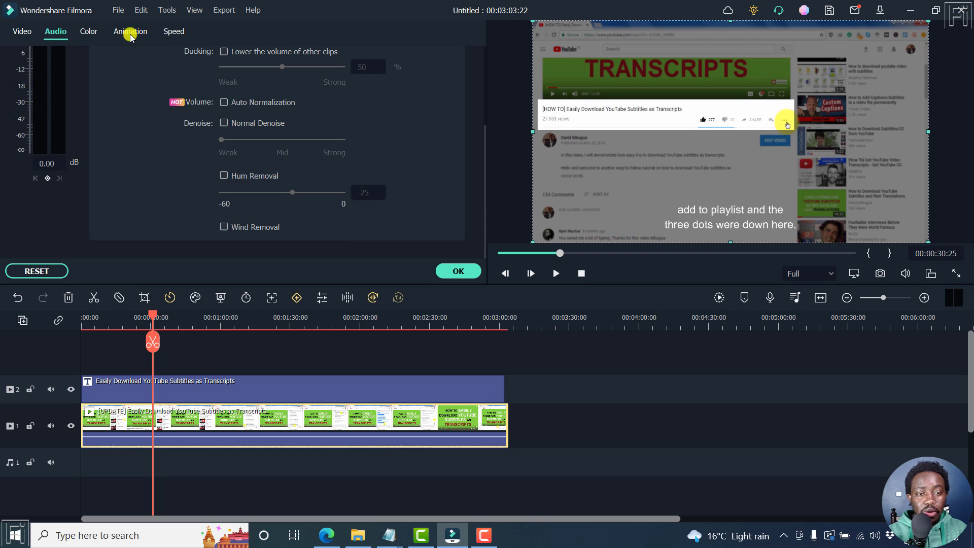
left_click(458, 271)
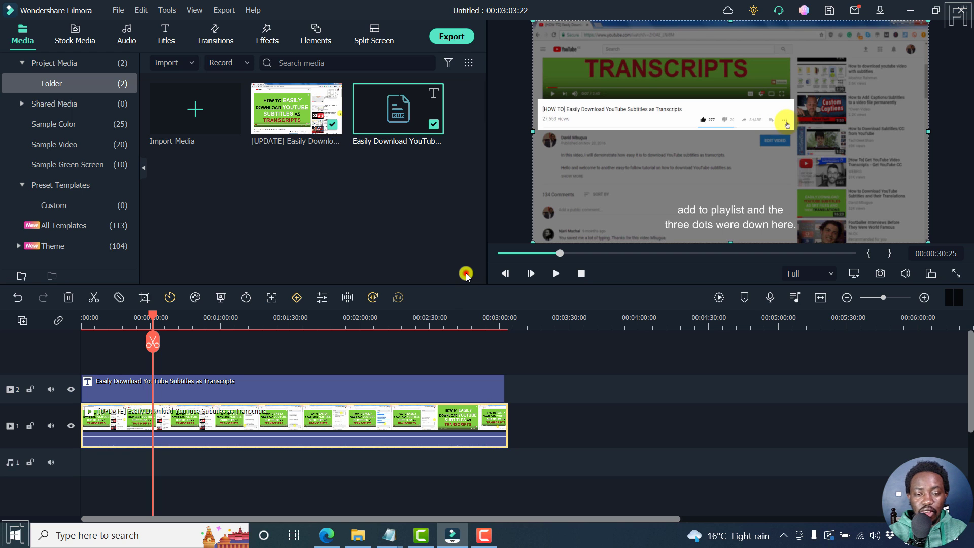
Step: Open the Audio Effects category in Effects and scroll through its 12 voice effects
left_click(268, 36)
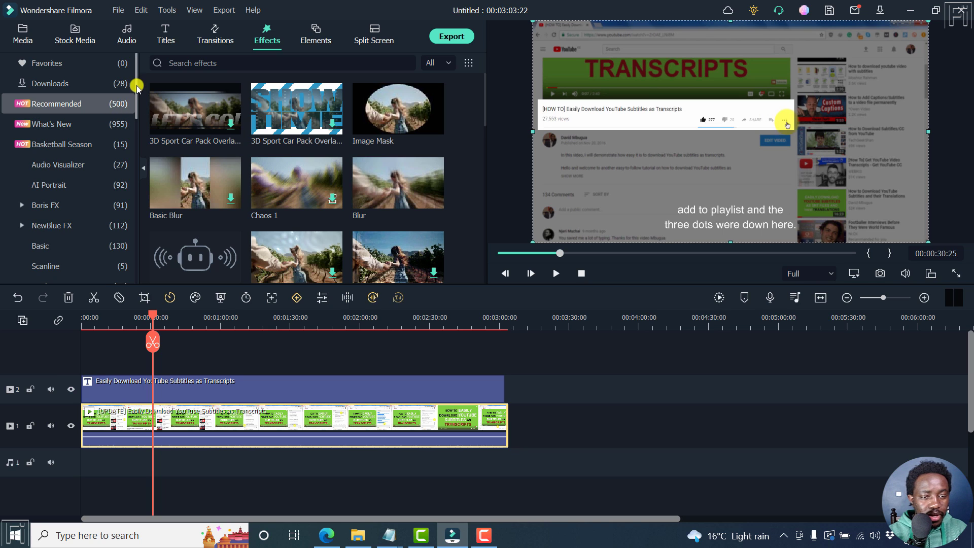
left_click_drag(134, 83, 135, 158)
left_click(61, 206)
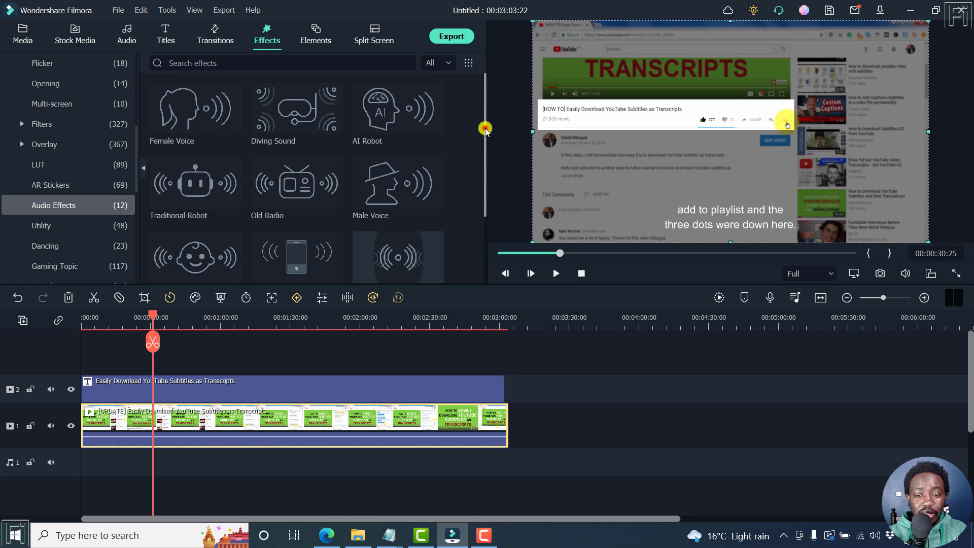
left_click_drag(485, 129, 466, 203)
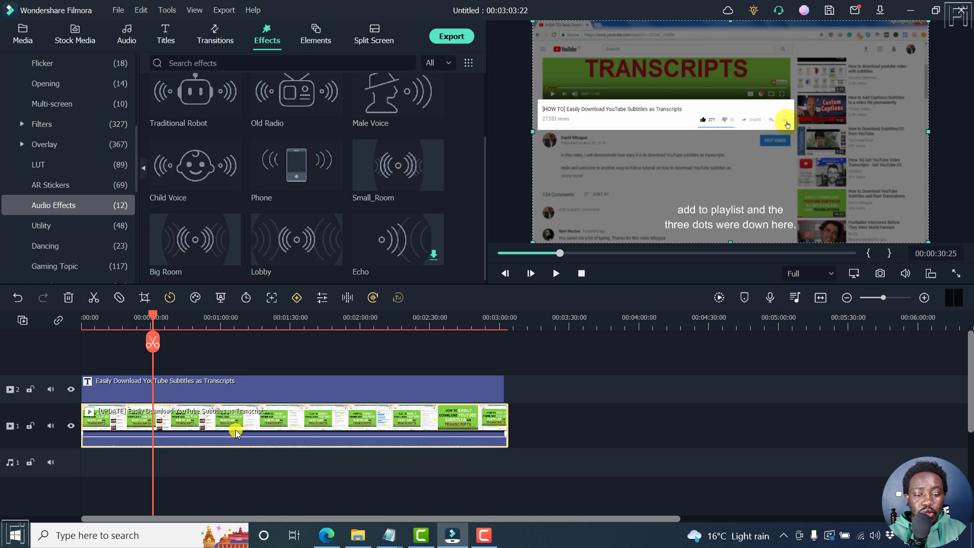
Step: Open the clip's Color tab and expand Color Enhancement and White Balance
double_click(217, 424)
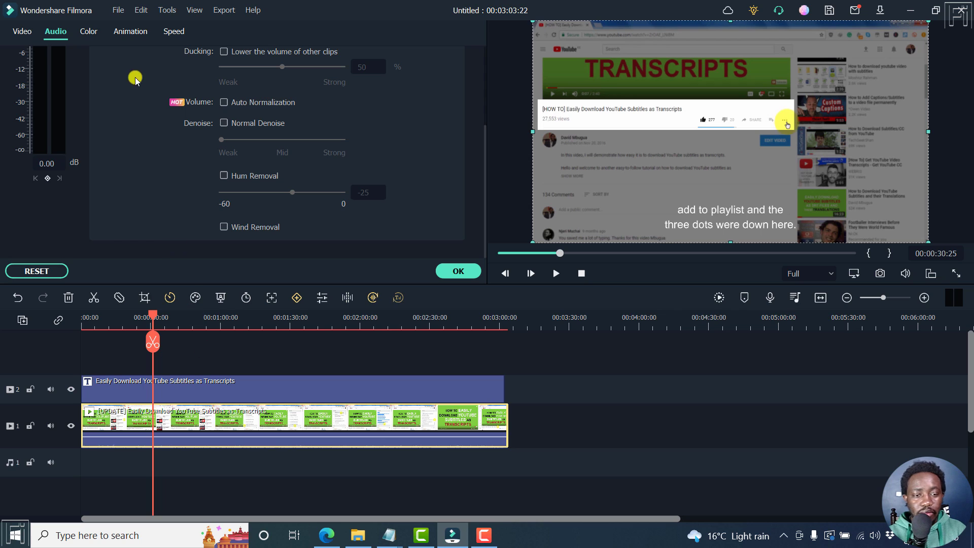
left_click(84, 33)
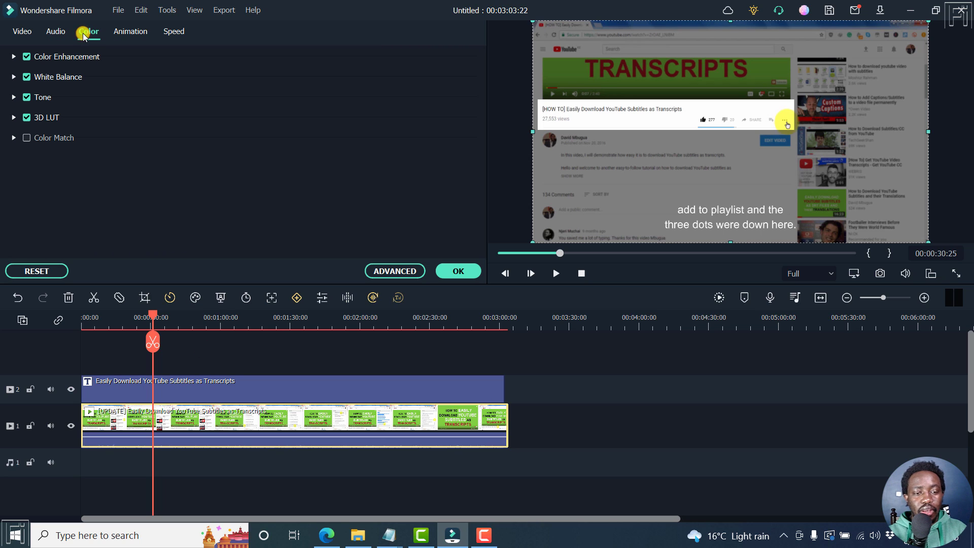
left_click(12, 57)
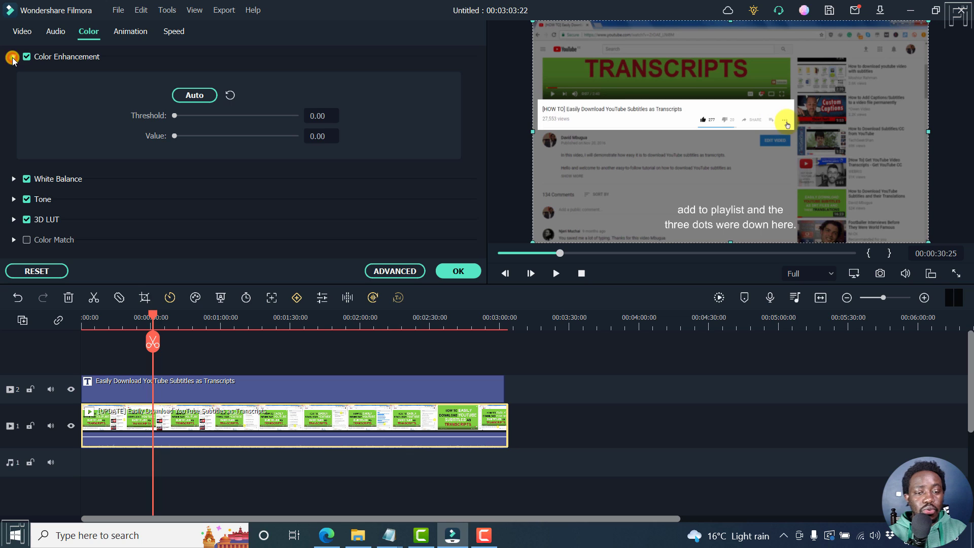
left_click(13, 179)
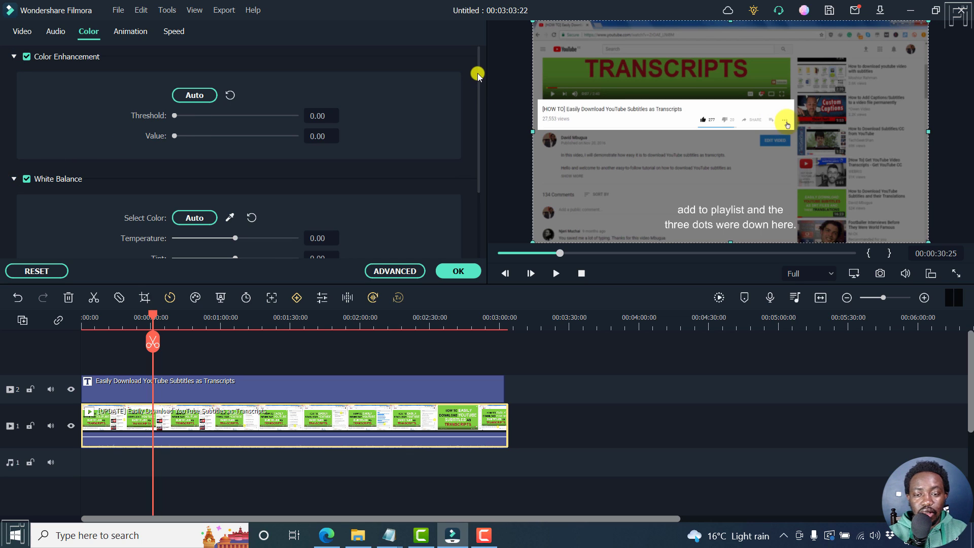
Step: Expand Tone, 3D LUT and Color Match, then open Advanced Color Correction
left_click_drag(477, 74, 480, 168)
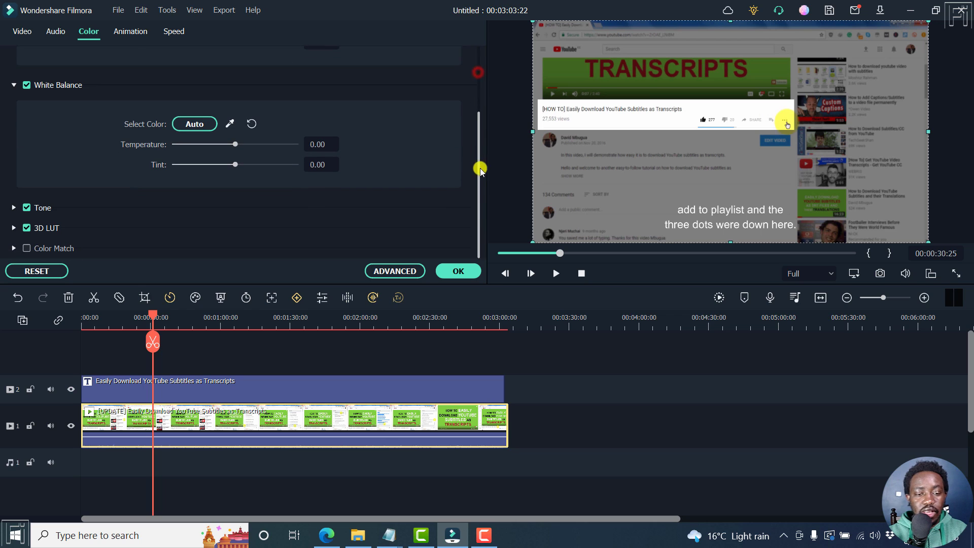
left_click(14, 208)
left_click_drag(478, 156, 480, 243)
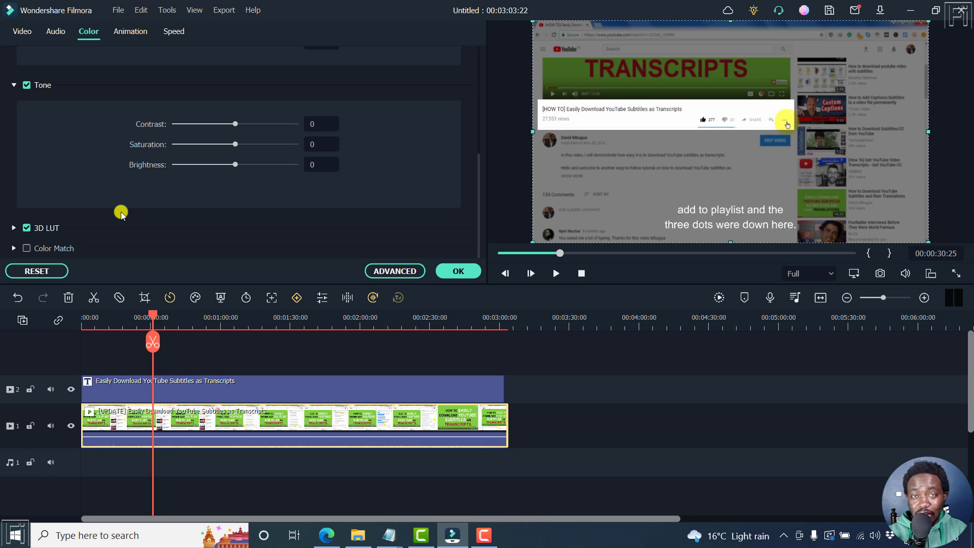
left_click(13, 228)
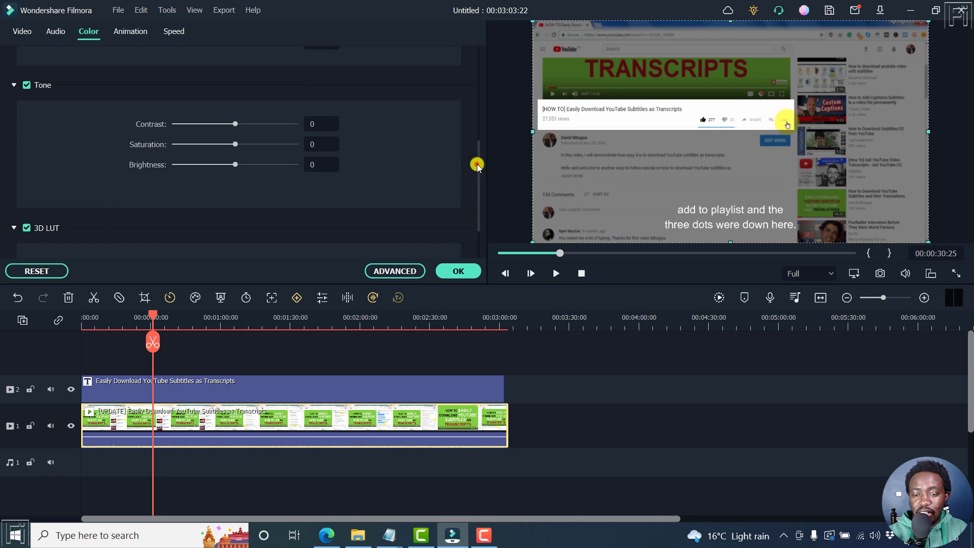
left_click_drag(479, 175, 480, 224)
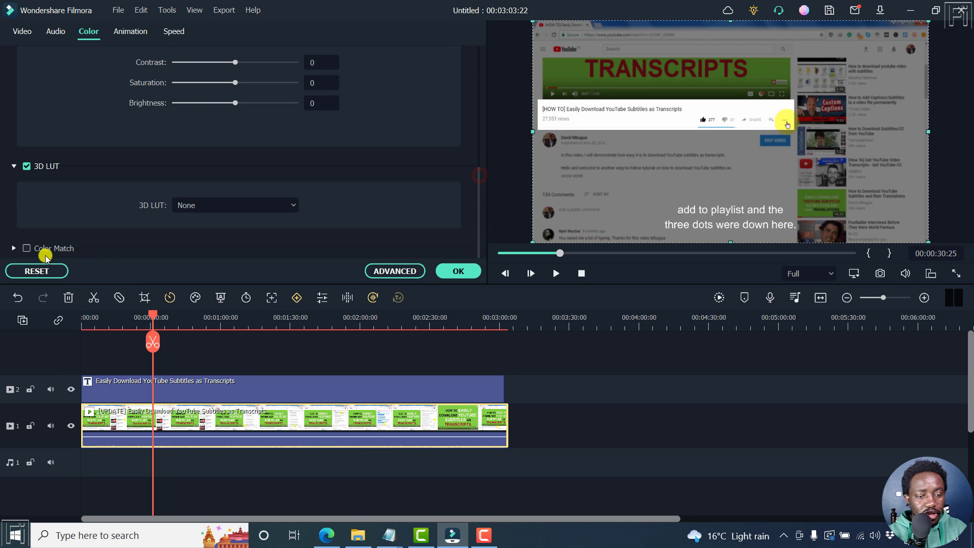
left_click(14, 248)
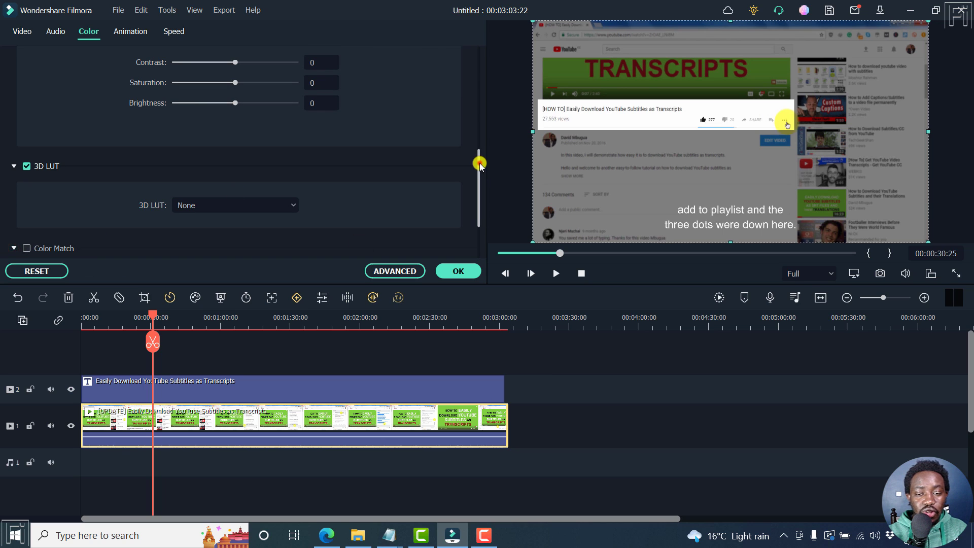
left_click_drag(479, 163, 477, 187)
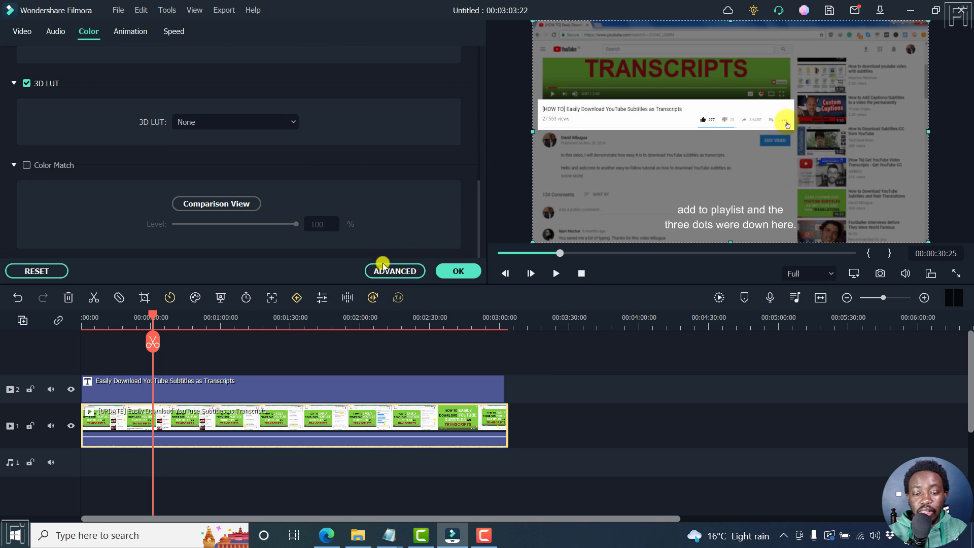
left_click(403, 272)
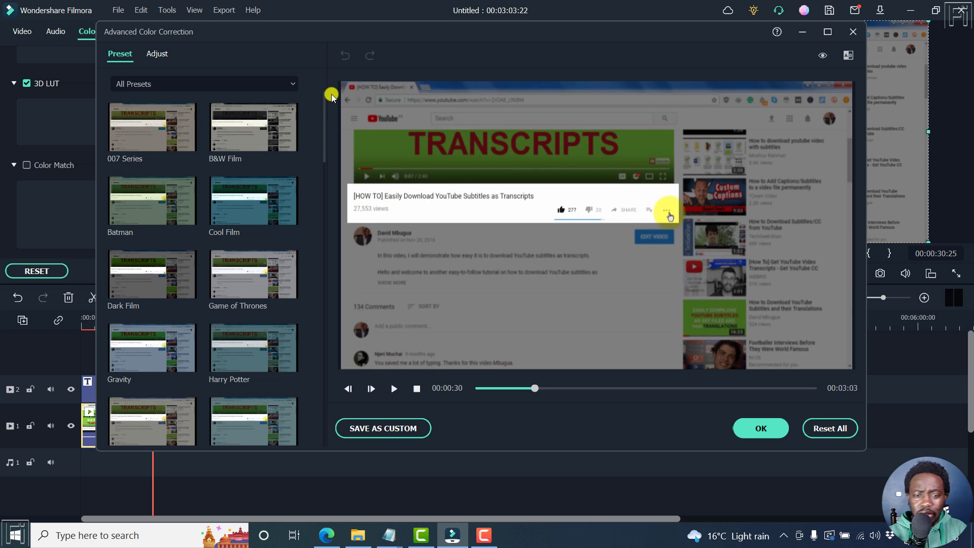
Step: In the Adjust tab, set Color Enhancement Threshold 34 and Value 65, then switch to Camtasia
left_click_drag(325, 111, 315, 71)
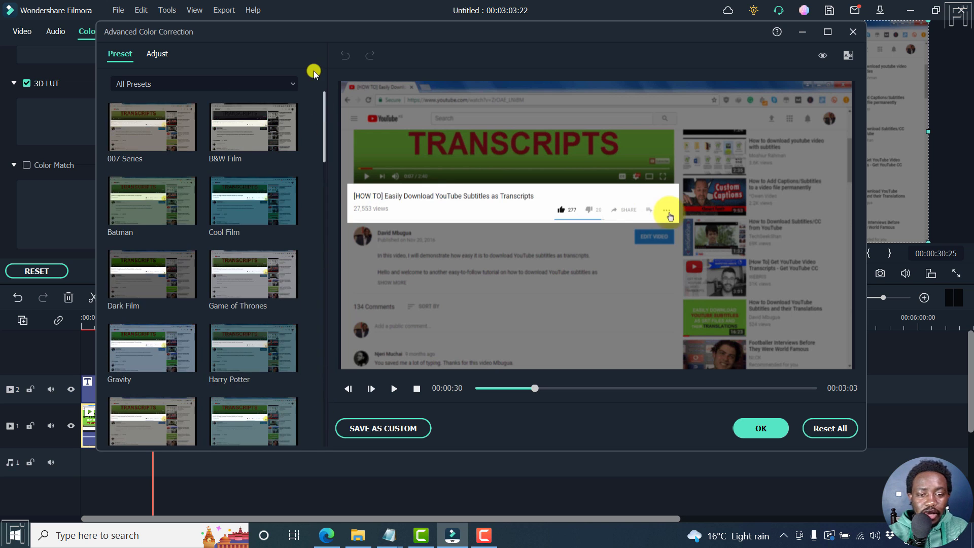
left_click(157, 53)
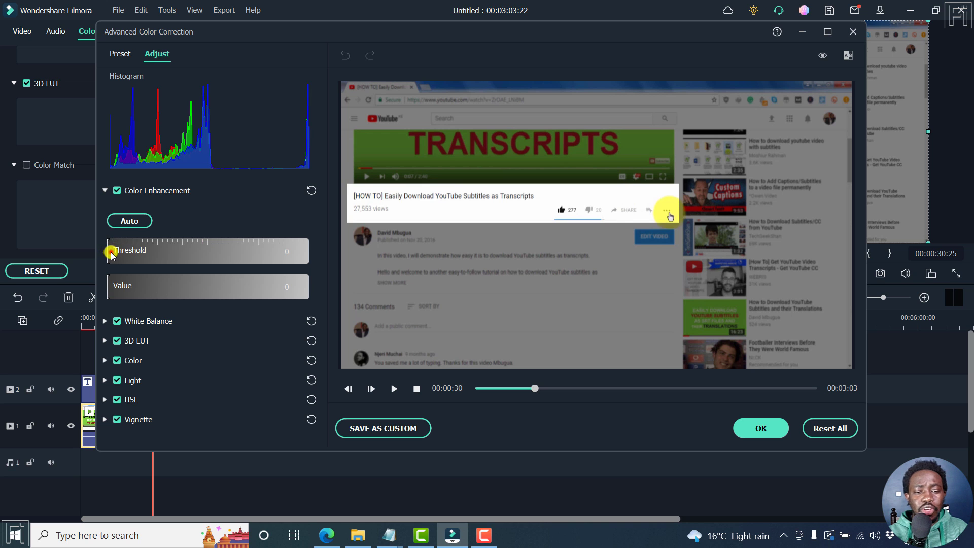
left_click_drag(121, 252, 175, 253)
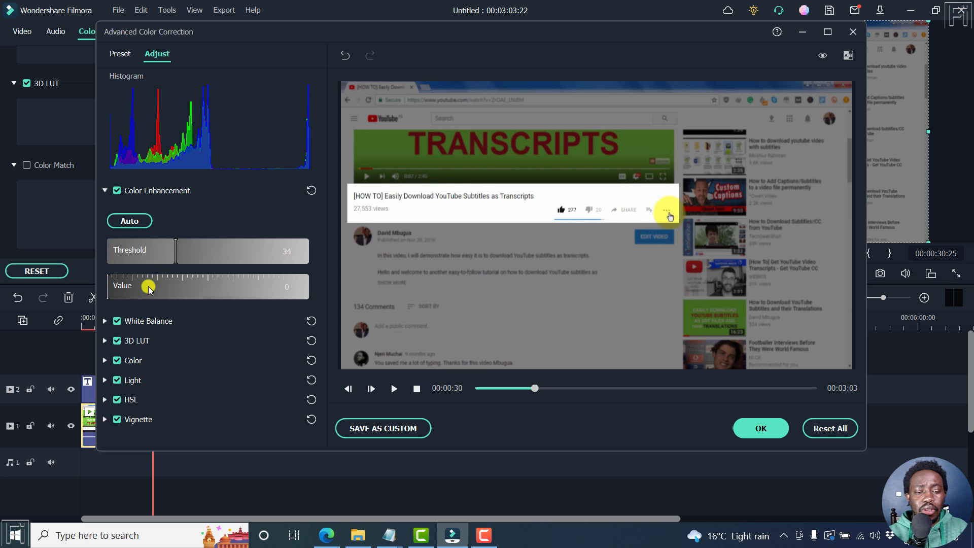
left_click_drag(147, 284, 196, 296)
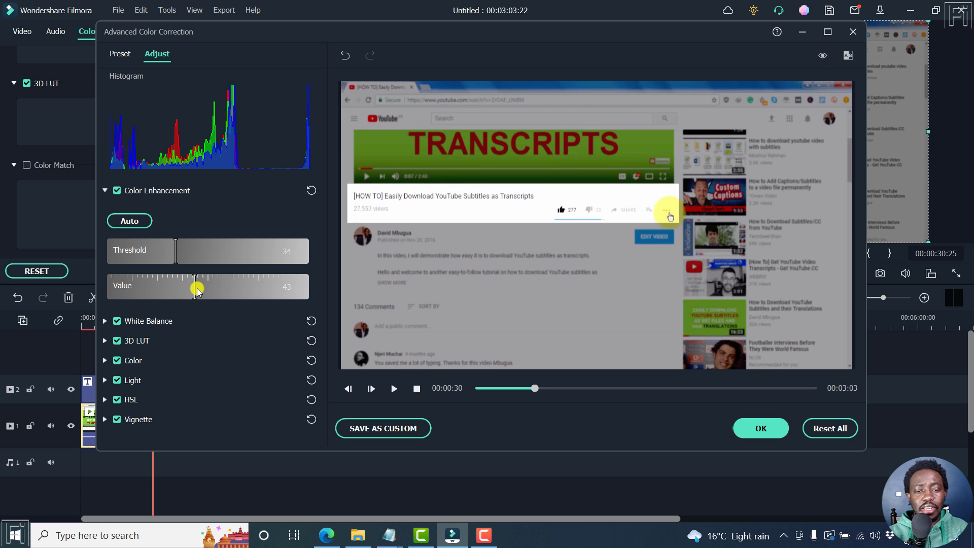
left_click_drag(196, 290, 239, 281)
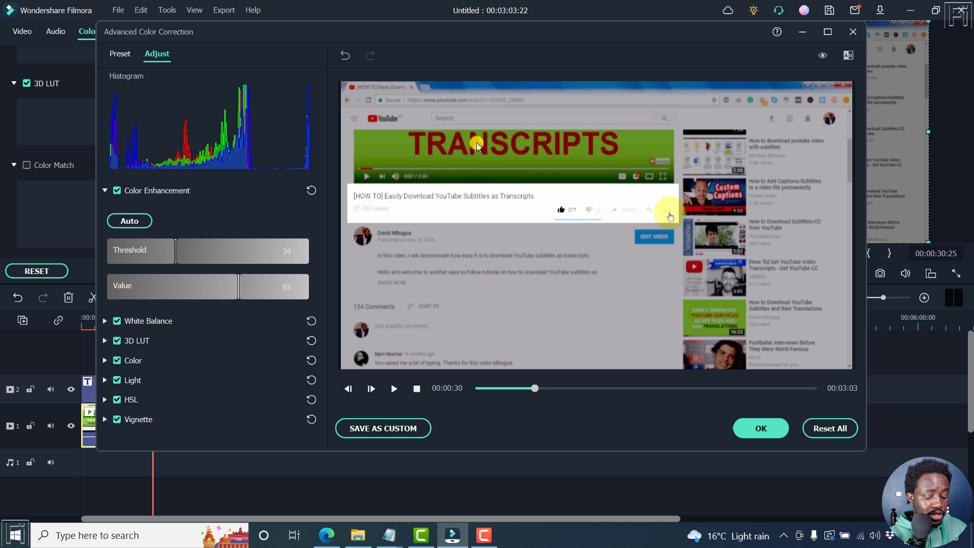
left_click(425, 535)
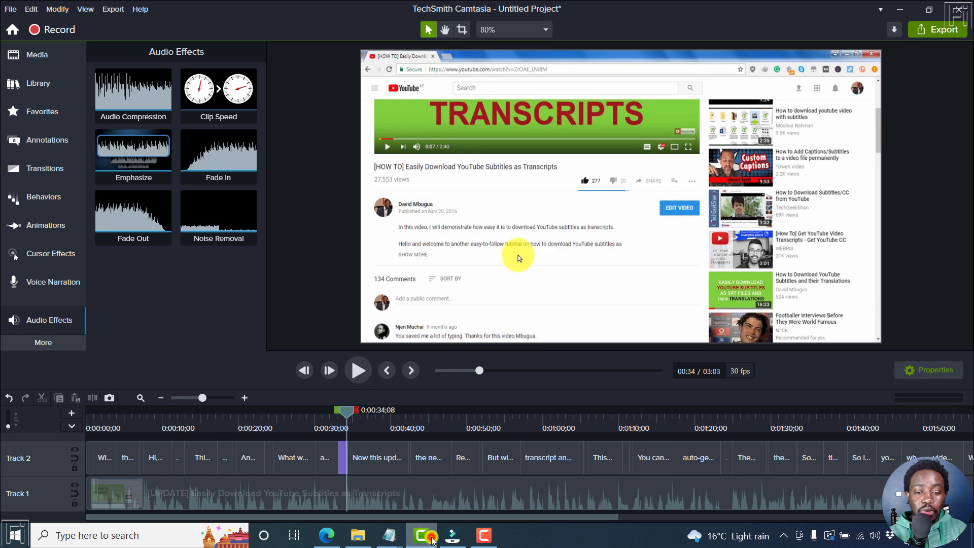
Step: Drag Color LUT from Camtasia's Visual Effects onto the Track 1 clip
left_click(52, 341)
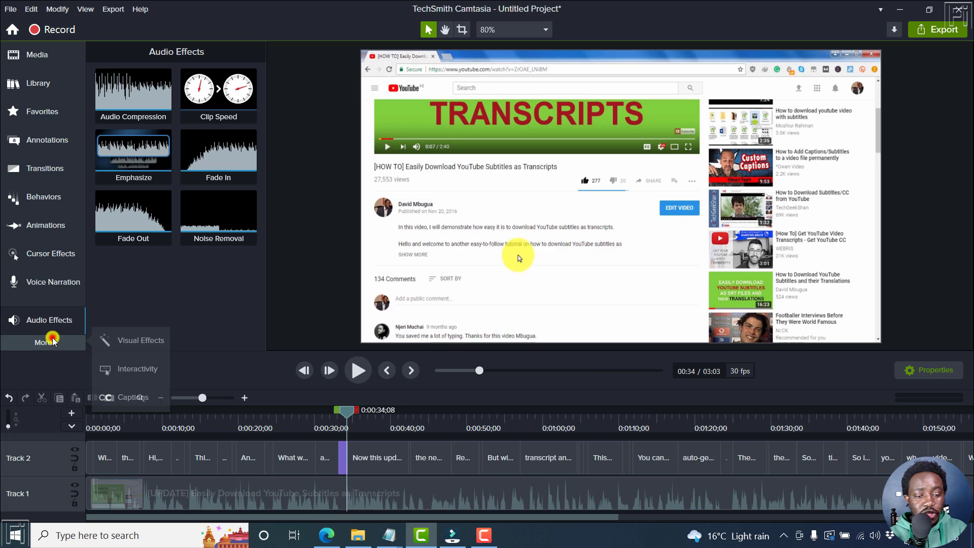
left_click(124, 339)
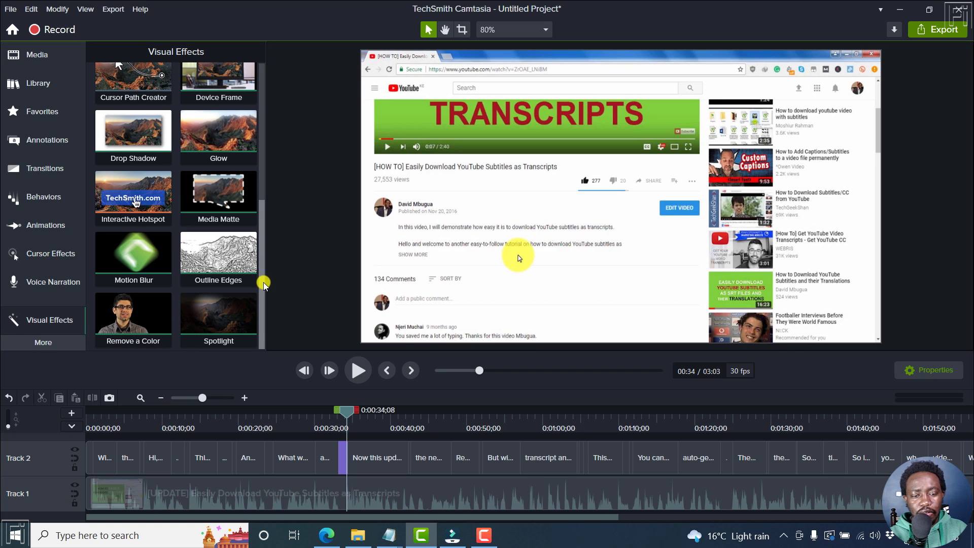
left_click_drag(263, 279, 265, 137)
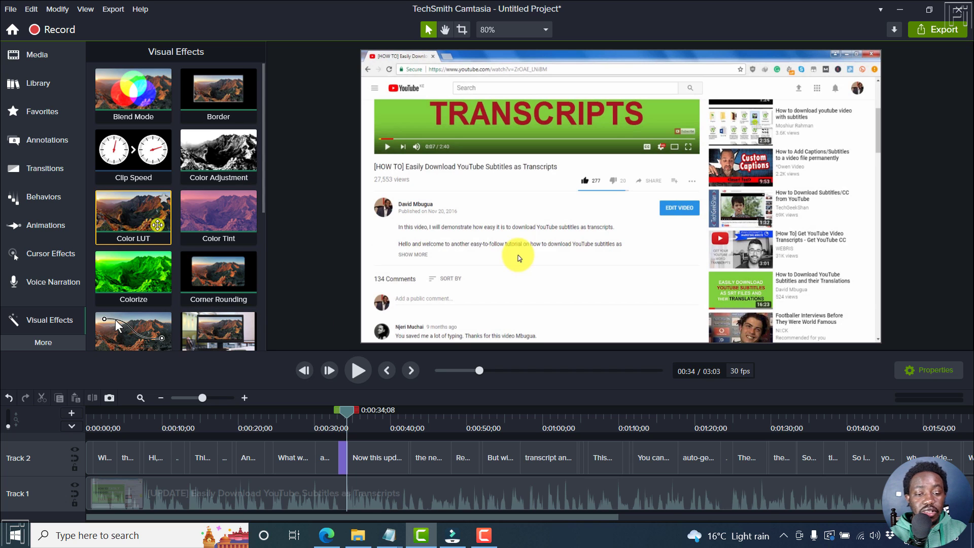
left_click_drag(157, 225, 322, 491)
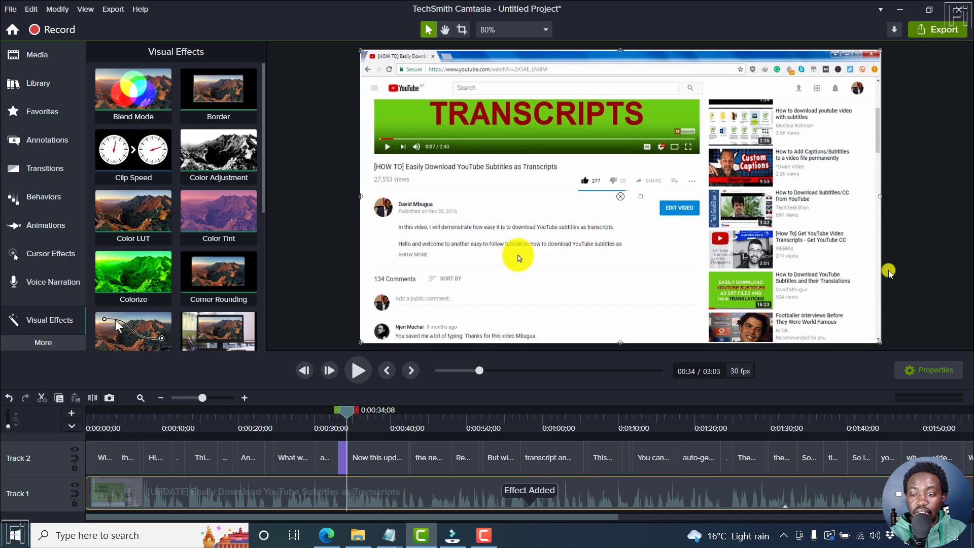
Step: Open the Color LUT properties, review LUT options, and limit the range to Gray Shadows
left_click(933, 369)
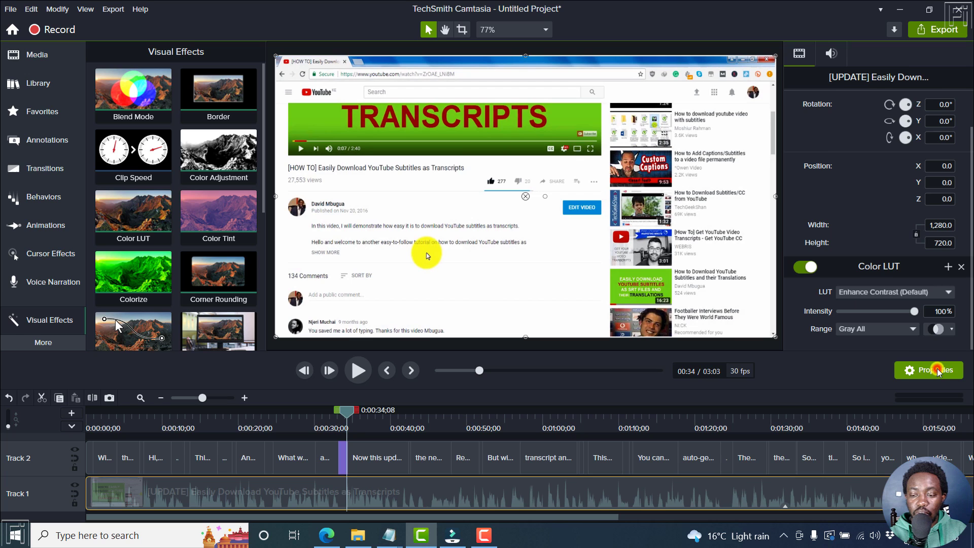
left_click(948, 292)
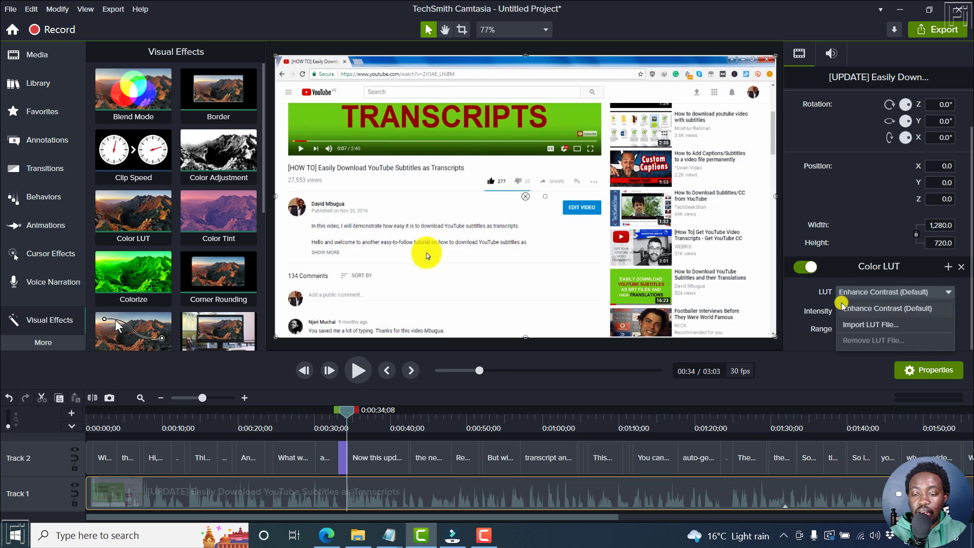
left_click(807, 309)
left_click(891, 330)
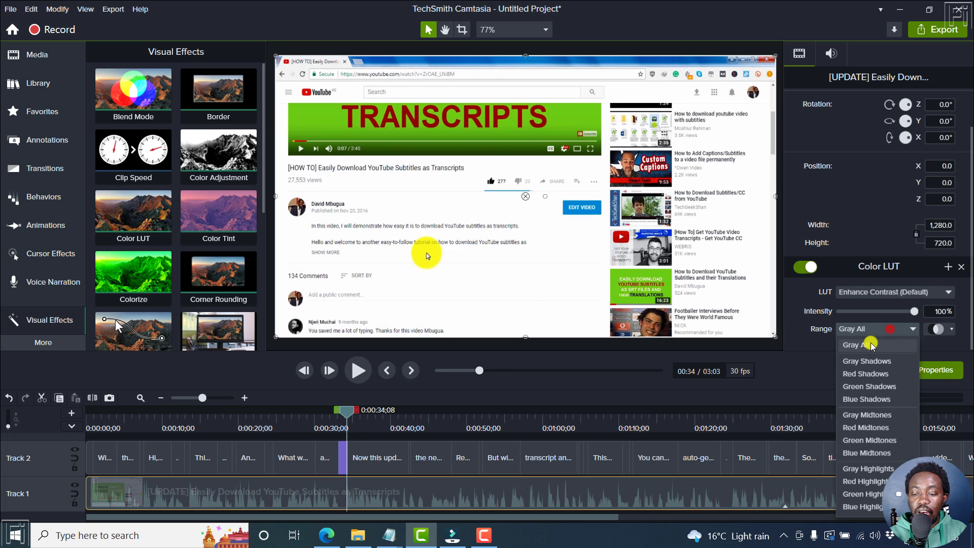
left_click(865, 361)
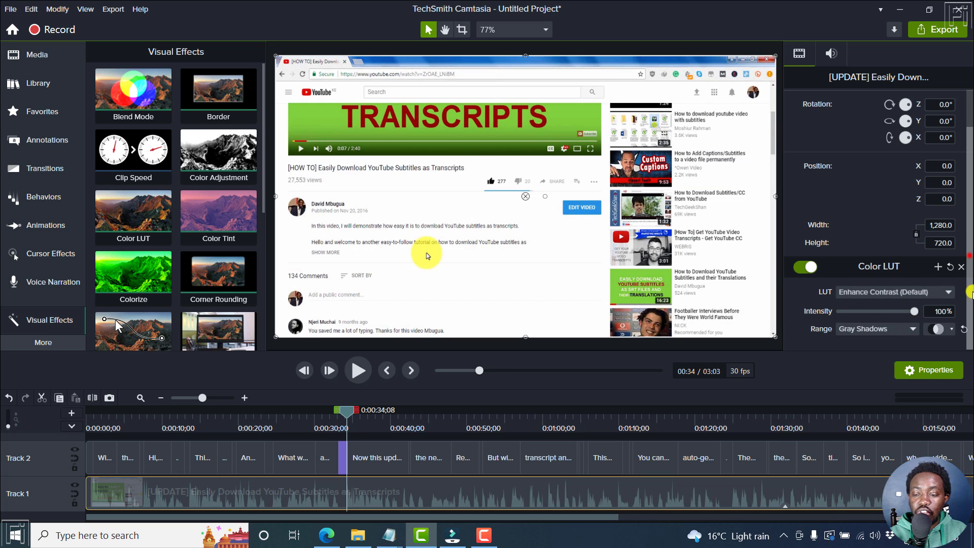
Step: Target the Red channel, push highlight to 219, reshape the curve, then remove the effect
left_click(937, 328)
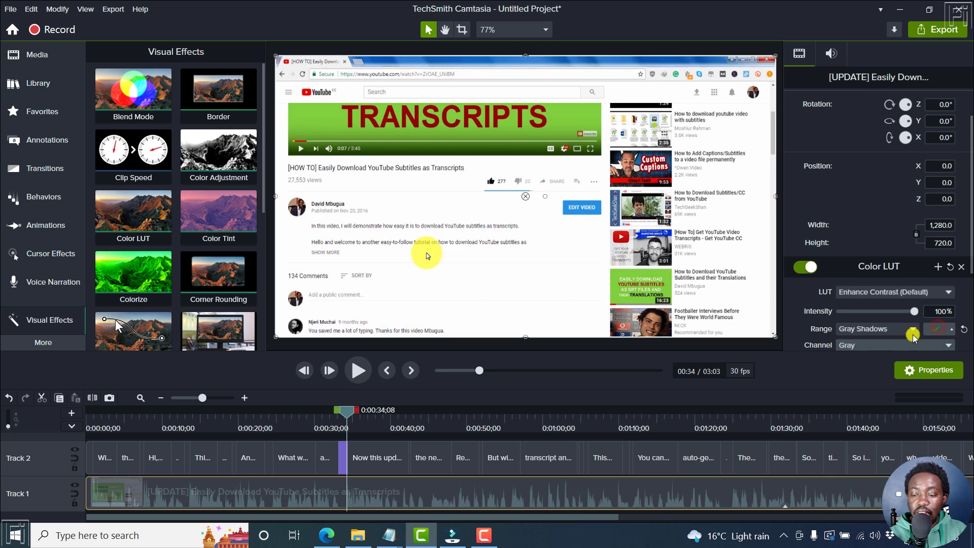
left_click(933, 345)
left_click(850, 375)
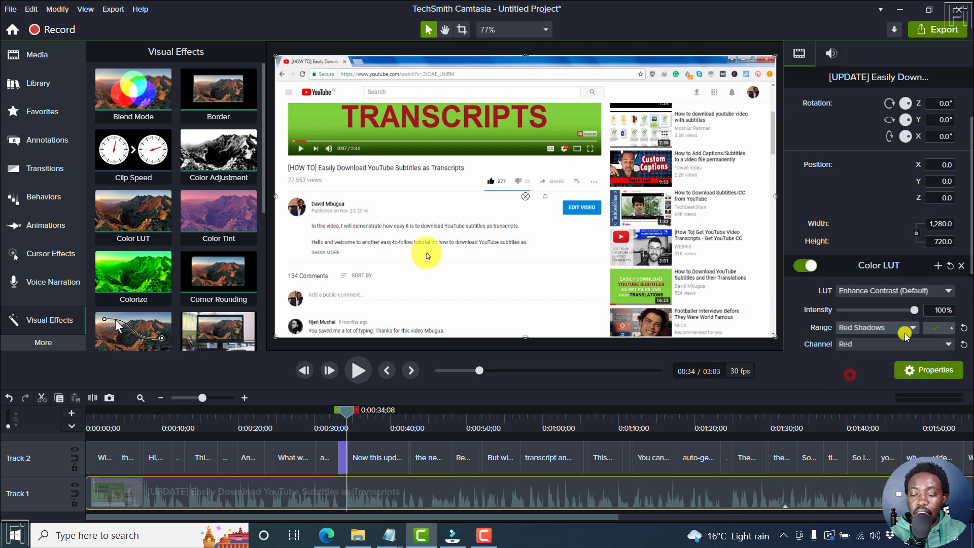
scroll(968, 257, "down", 5)
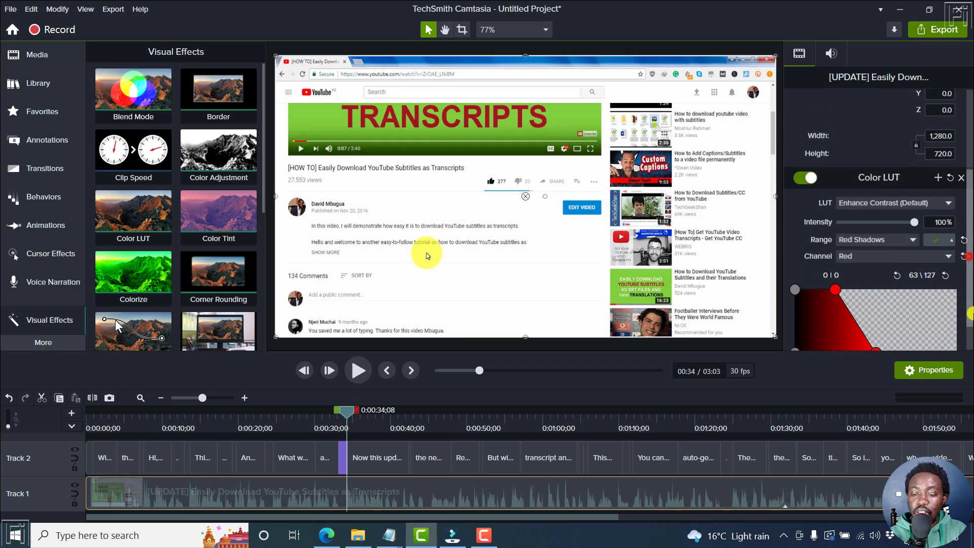
left_click_drag(876, 315, 933, 314)
left_click_drag(836, 295, 902, 288)
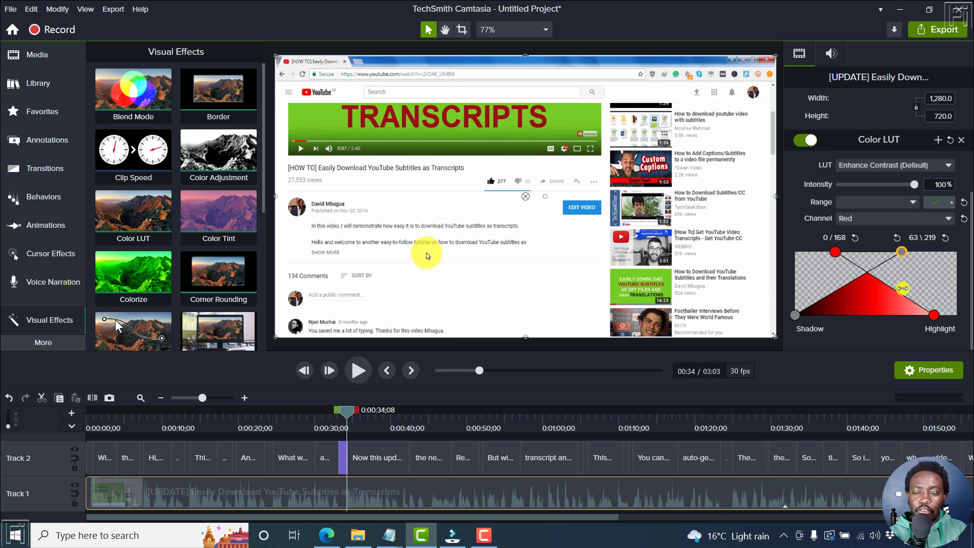
left_click(959, 140)
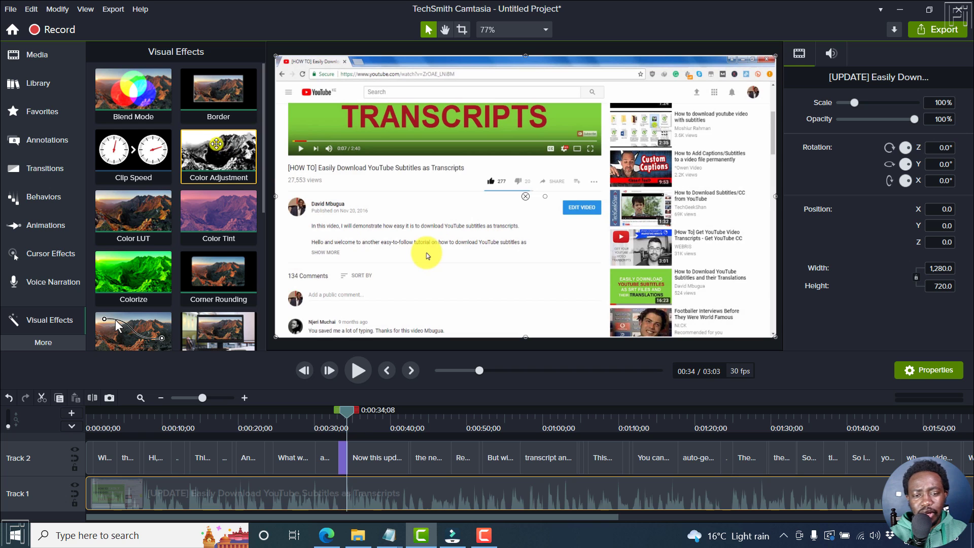
Step: Apply Color Adjustment to the clip with brightness -73 and contrast -75
left_click_drag(218, 153, 328, 498)
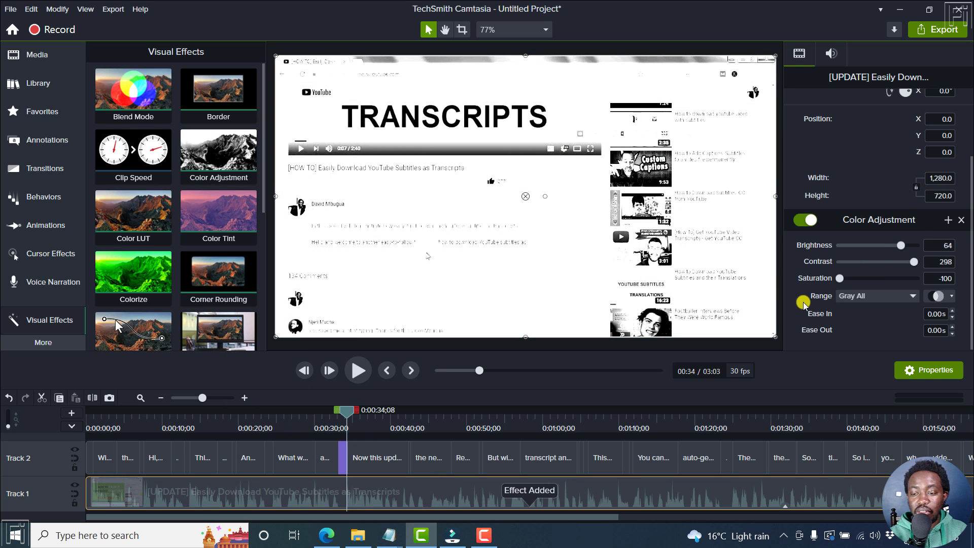
left_click(896, 245)
left_click_drag(897, 246, 849, 245)
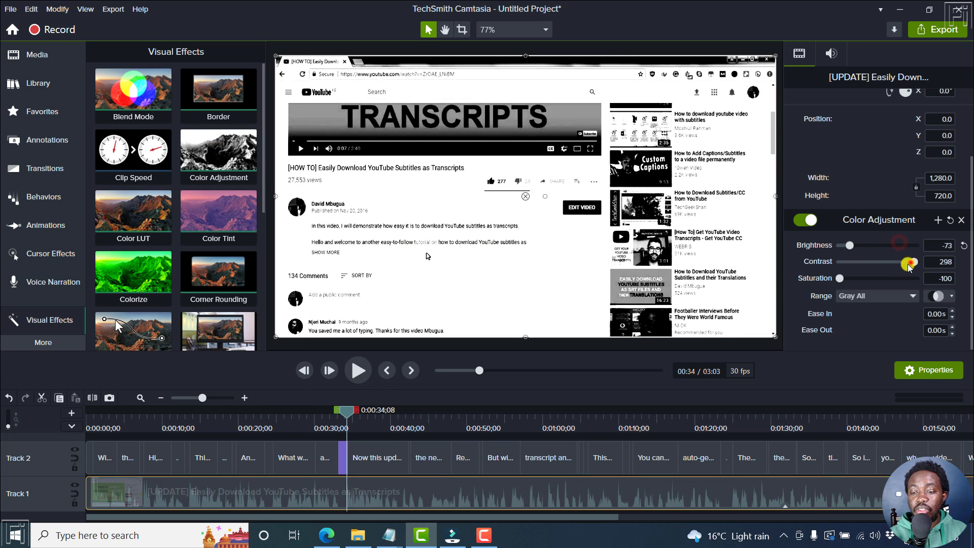
left_click_drag(911, 262, 839, 262)
Step: Keep the range at Gray All, remove the Color Adjustment effect, and return to Filmora
left_click(891, 303)
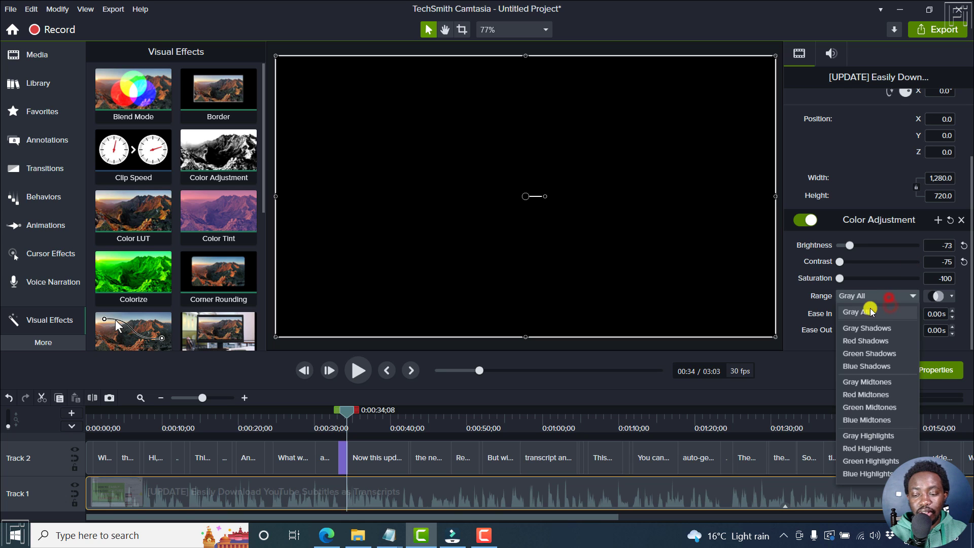
left_click(798, 330)
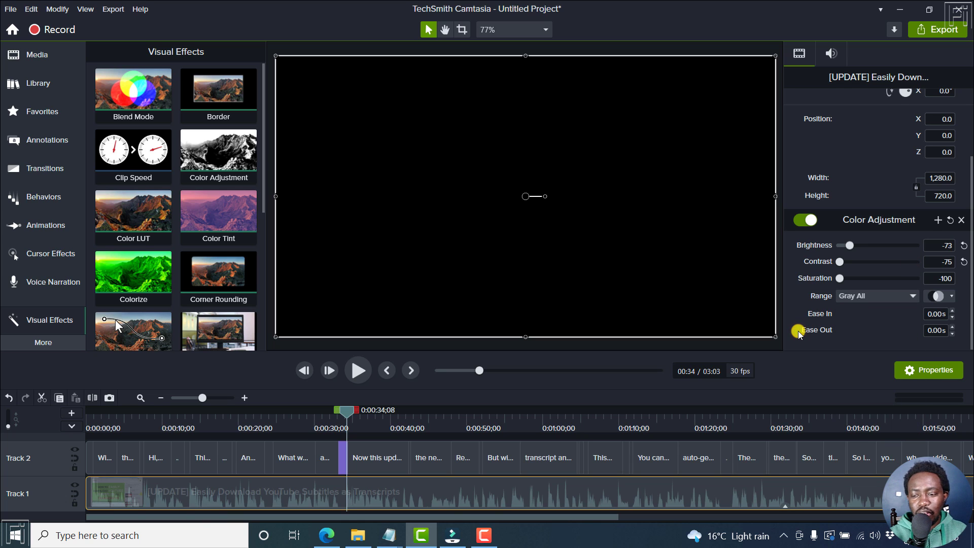
left_click(960, 221)
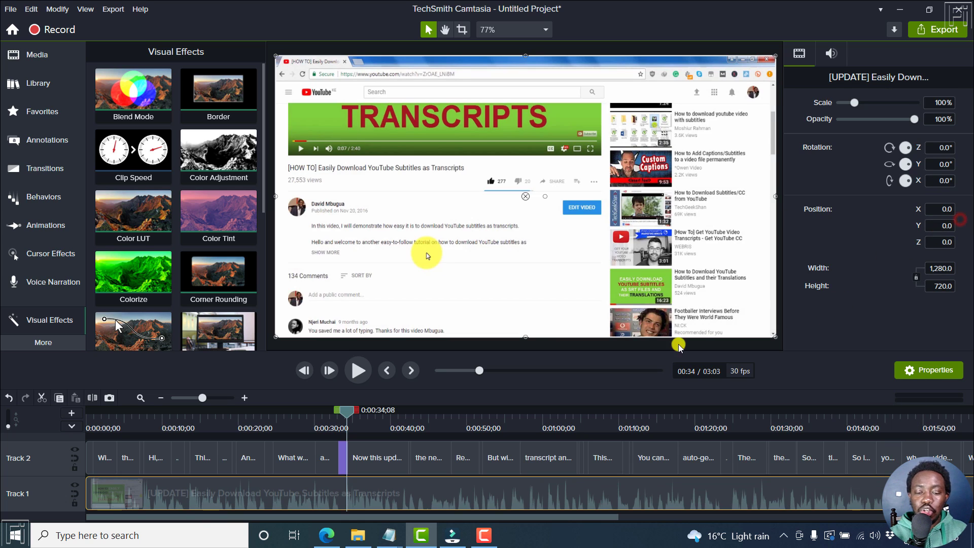
left_click(459, 536)
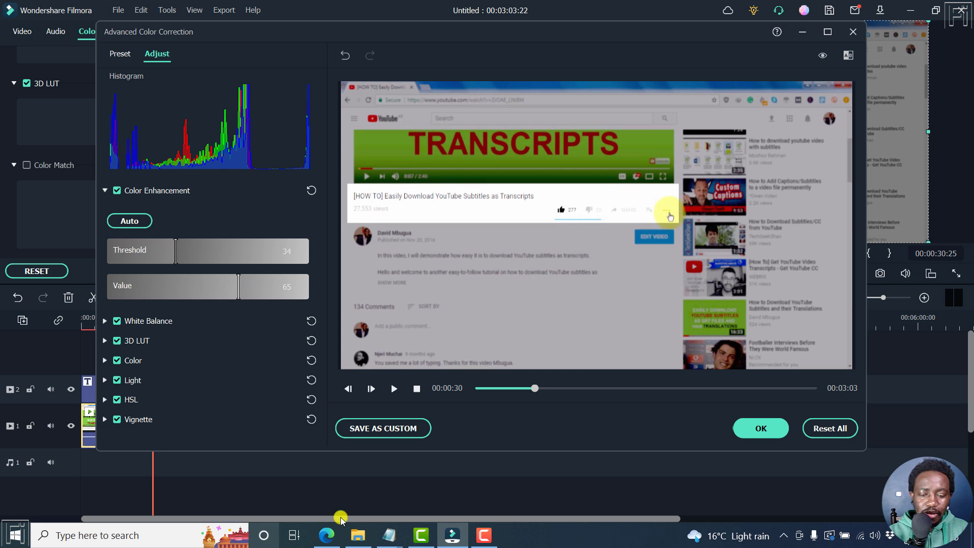
Step: In Camtasia, apply a green Colorize tint to the Track 1 clip
left_click(428, 537)
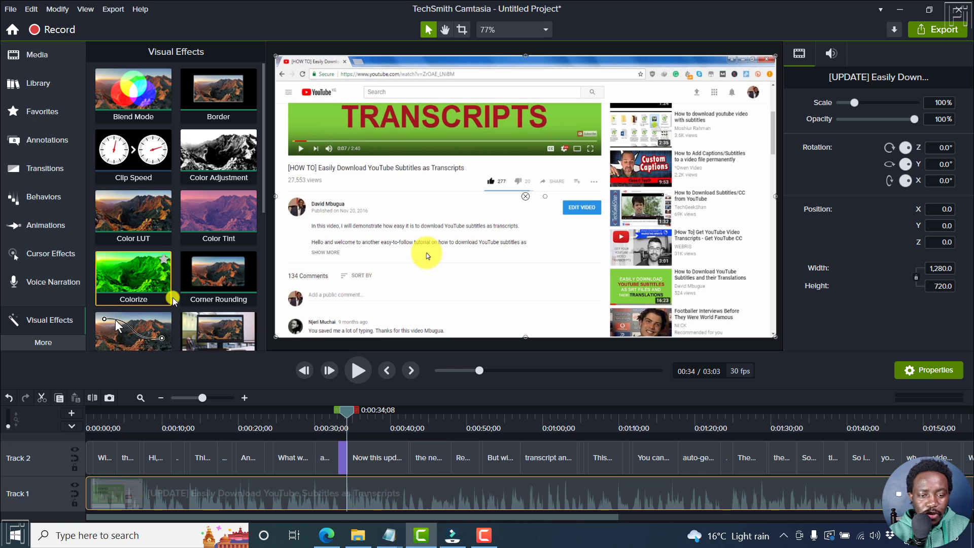
left_click_drag(122, 278, 348, 488)
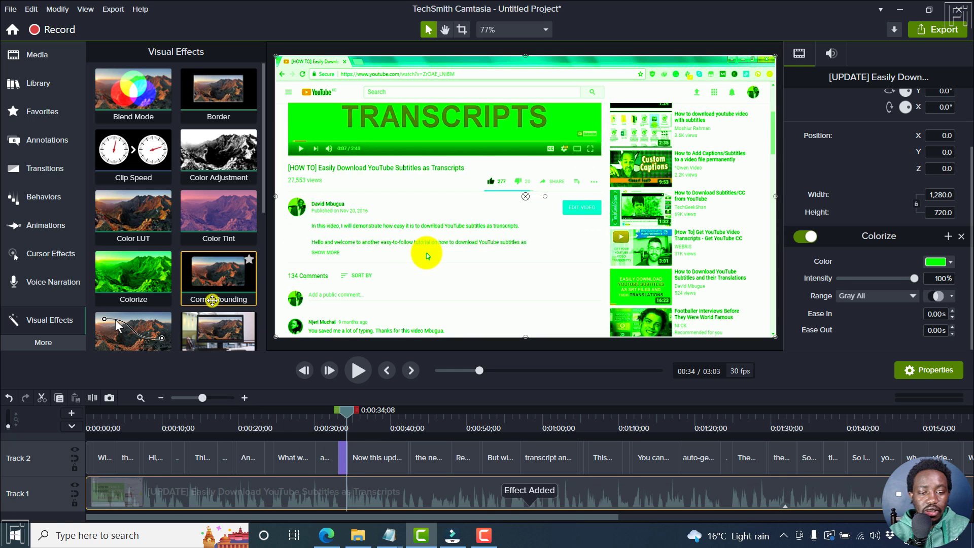
left_click_drag(261, 194, 254, 337)
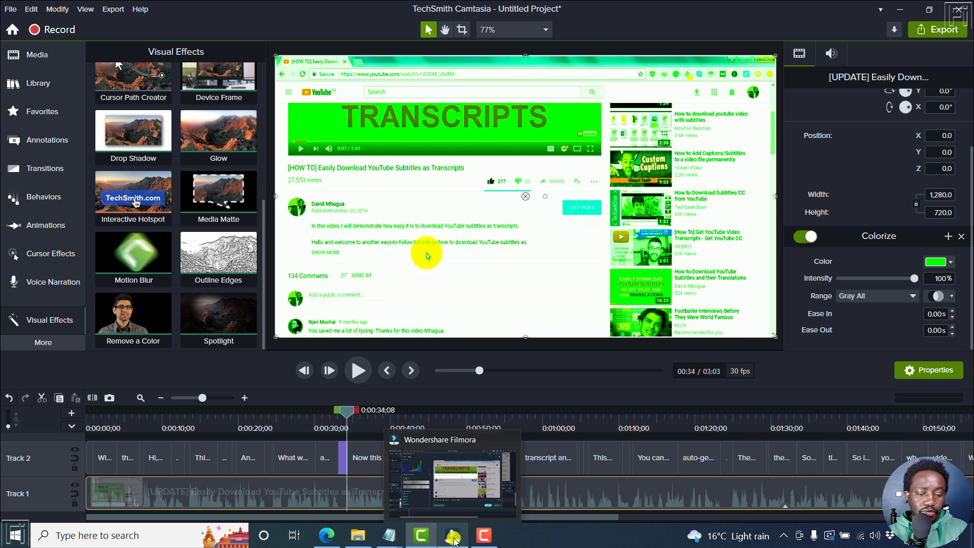
Step: Glance at Filmora, then undo the Colorize, brightness/contrast and Color Adjustment effects in Camtasia
left_click(453, 535)
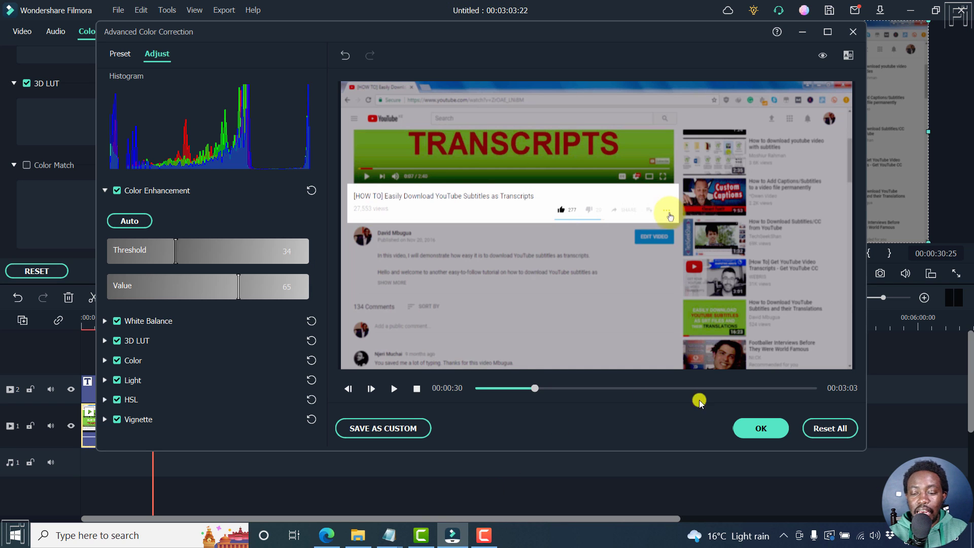
left_click(421, 535)
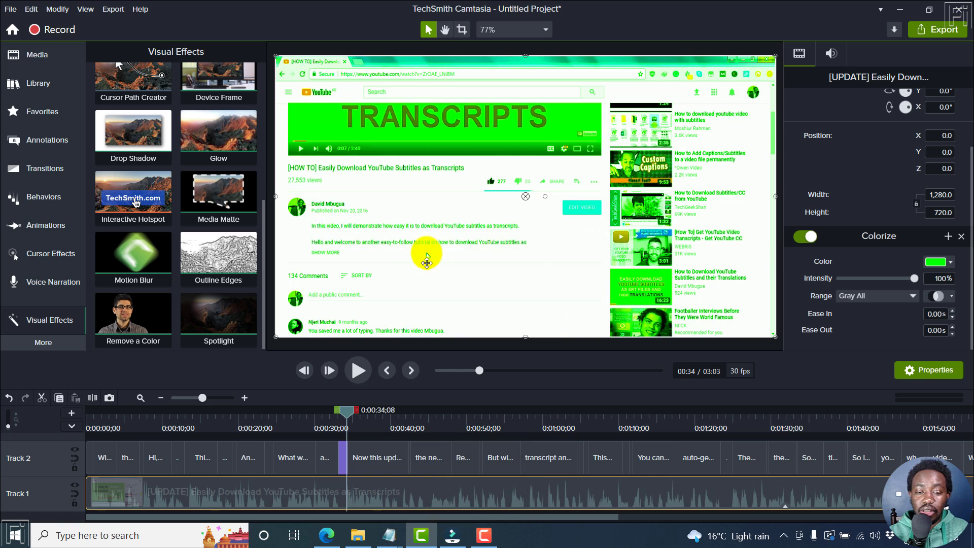
key("ctrl+z")
key("ctrl+z")
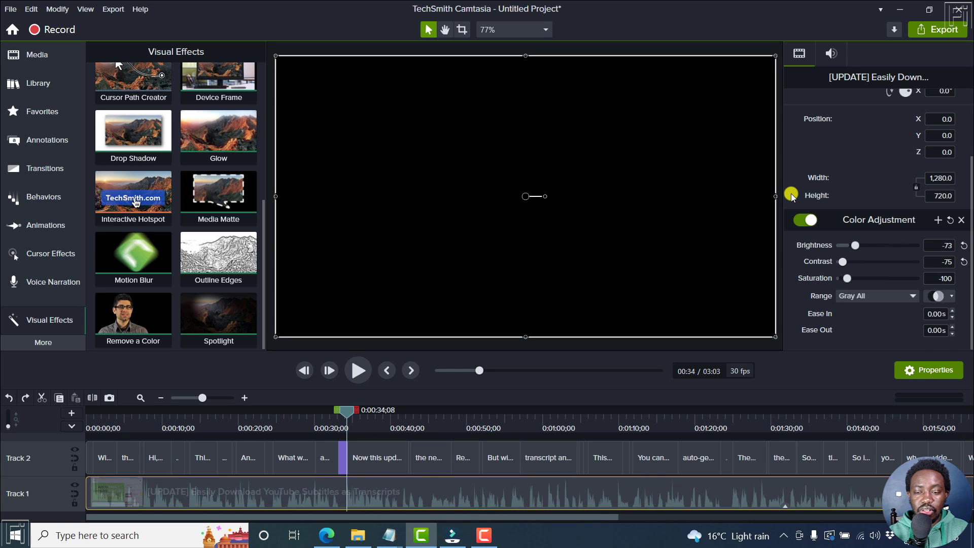
key("ctrl+z")
key("ctrl+z")
key("ctrl+z")
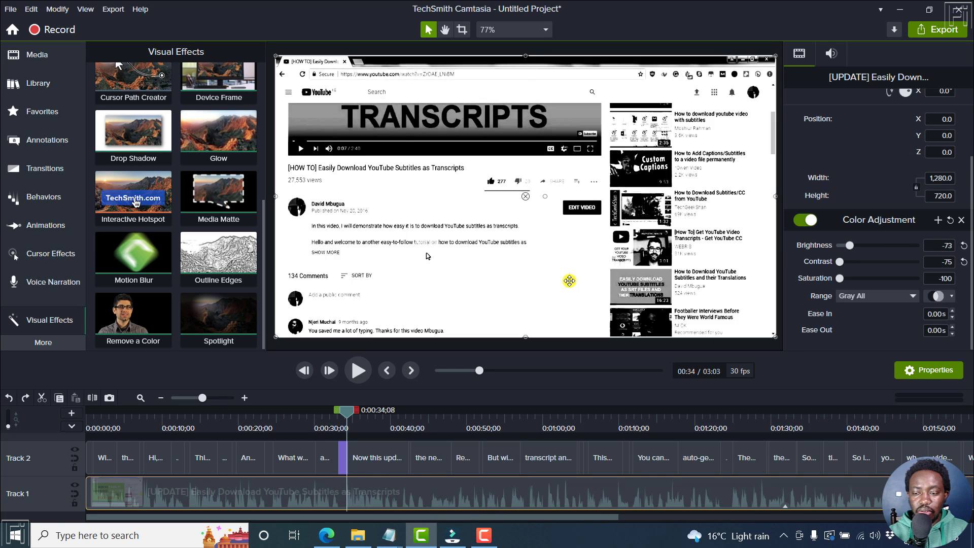
key("ctrl+z")
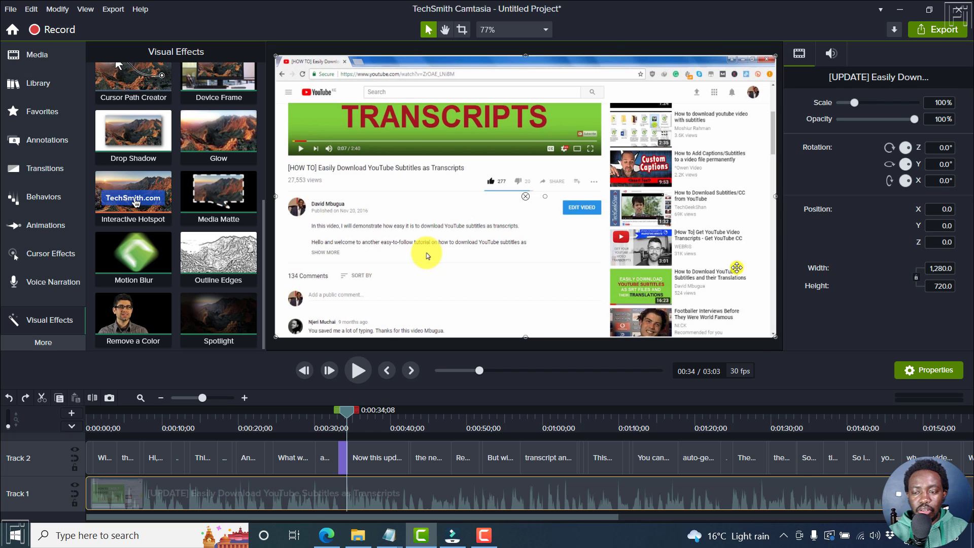
Step: Show Camtasia's media bin, move the playhead to the 0:40;26 caption, then switch to Filmora
left_click(37, 57)
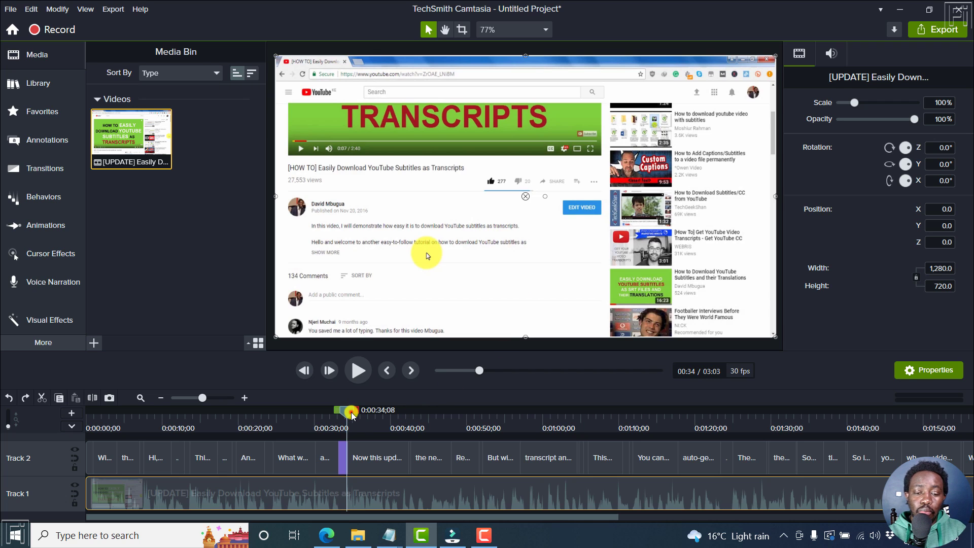
left_click_drag(350, 411, 402, 412)
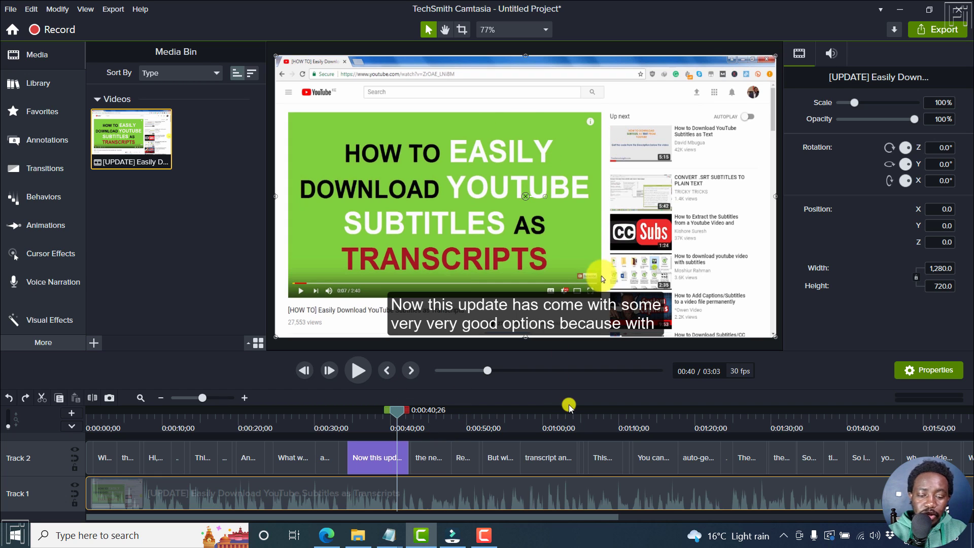
left_click(452, 535)
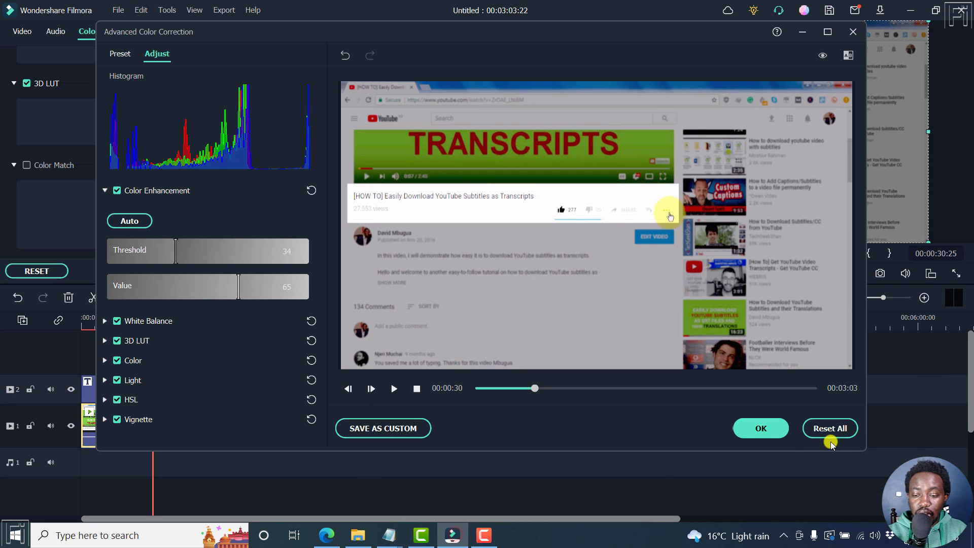
Step: Reset Color Enhancement Threshold and Value to 0, close the dialog, and show Video properties
left_click(821, 428)
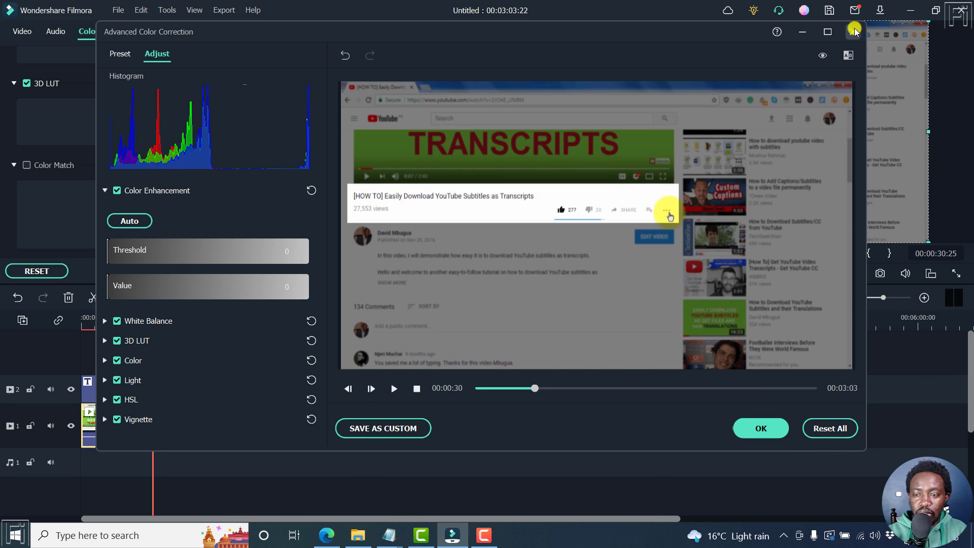
left_click(852, 31)
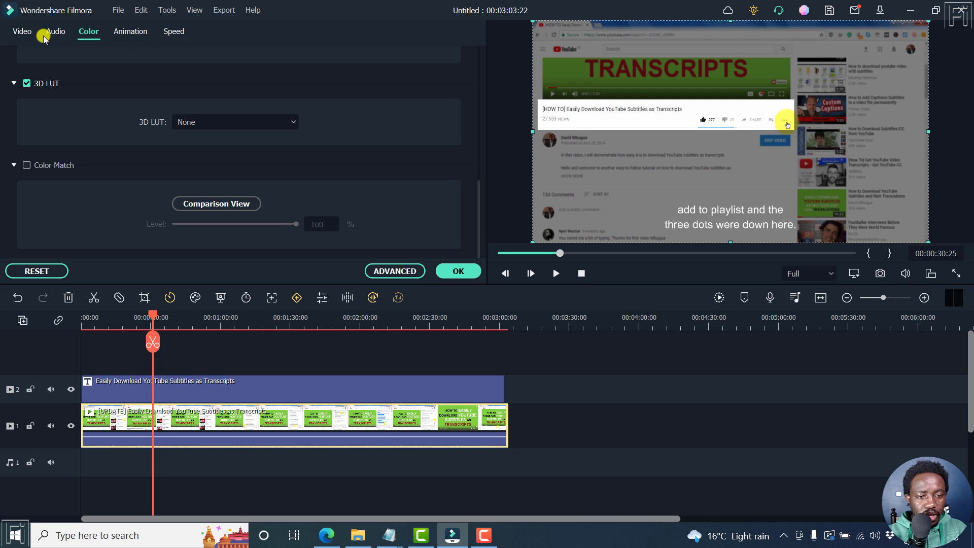
left_click(22, 31)
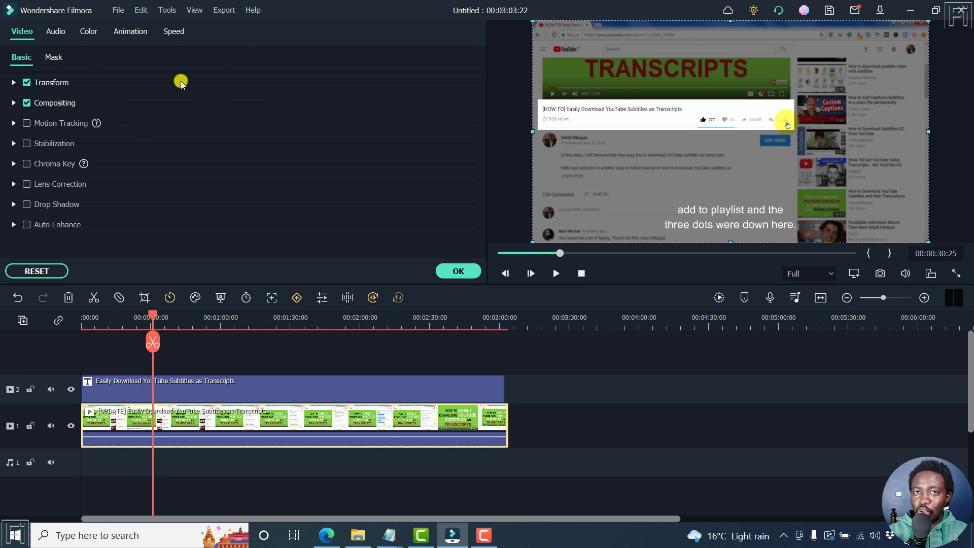
Step: Enable Motion Tracking under Video > Basic, then collapse its settings section
left_click(27, 122)
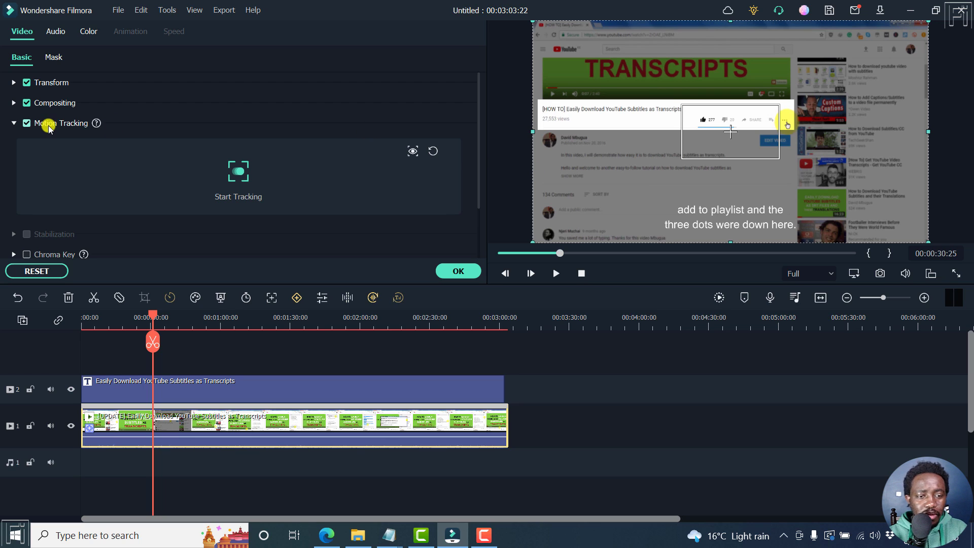
left_click(13, 124)
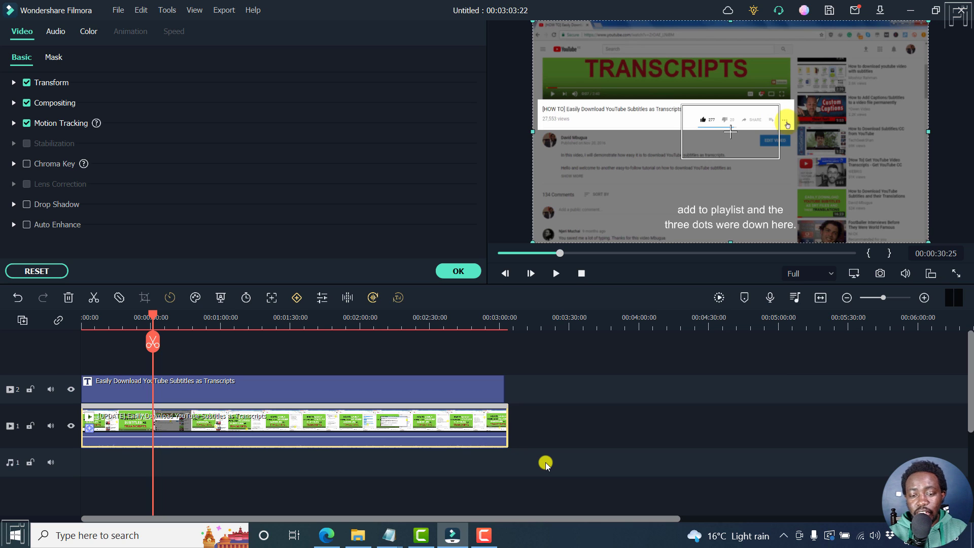
Step: Open Filmora's Speech-to-Text options, keep English (US) as audio language, then return to Camtasia
left_click(373, 298)
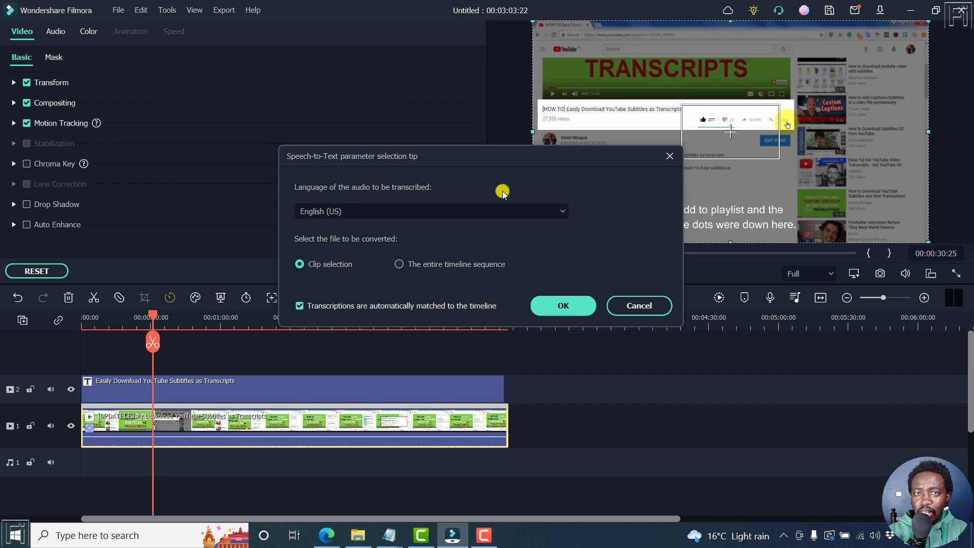
left_click(563, 211)
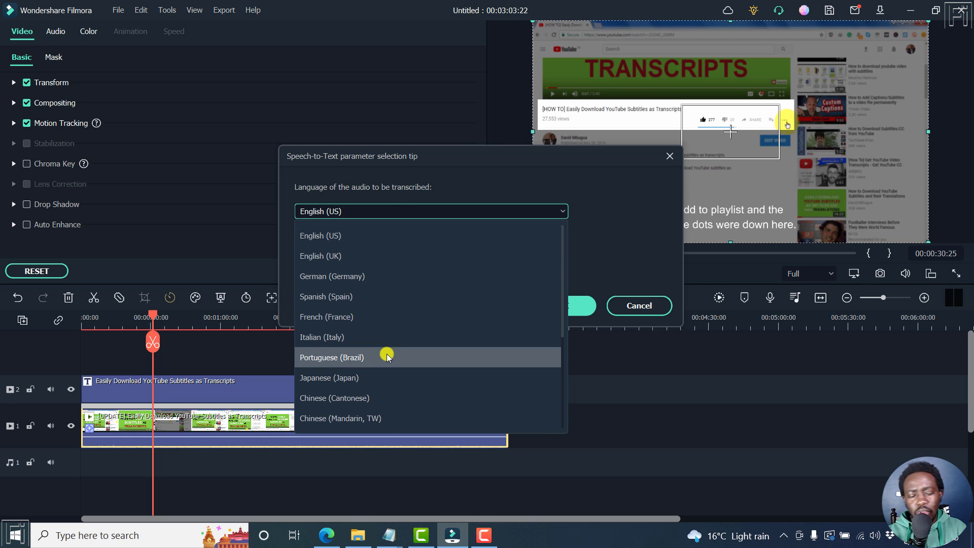
left_click(610, 179)
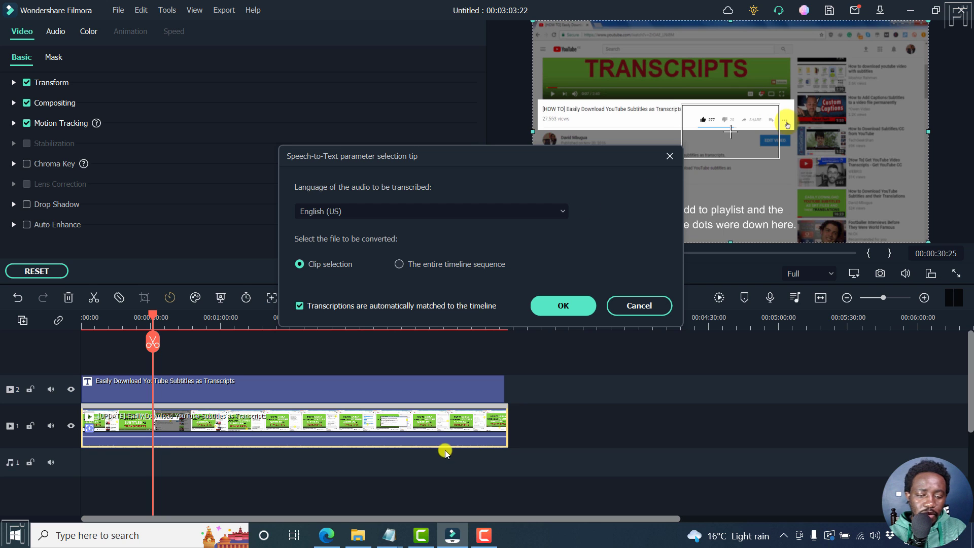
left_click(426, 535)
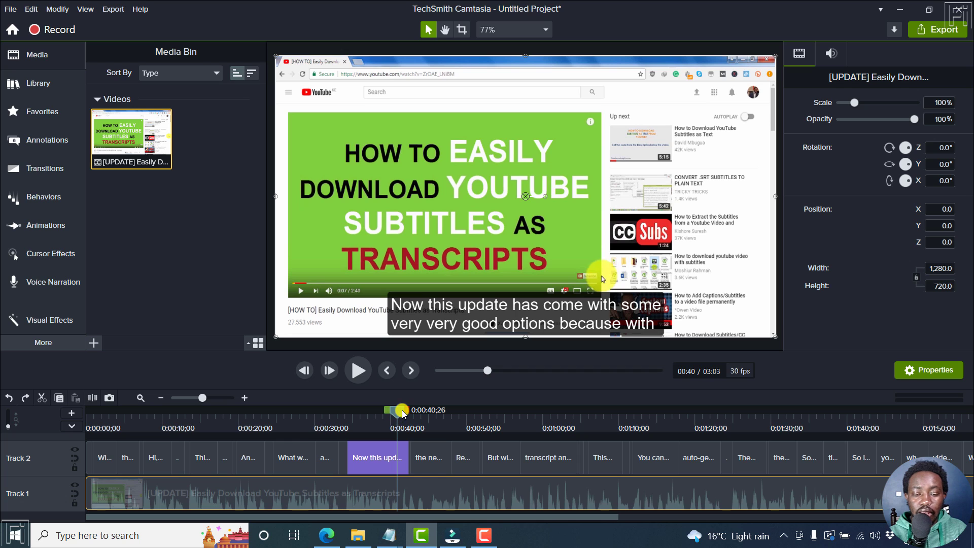
Step: Rewind Camtasia's playback to the start and open the Captions panel
left_click(386, 370)
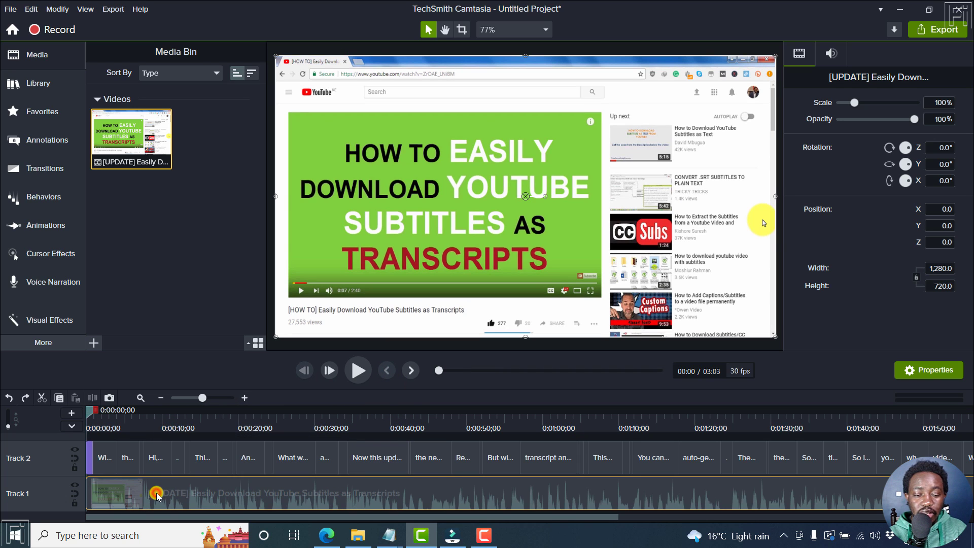
left_click_drag(156, 493, 122, 482)
left_click(53, 340)
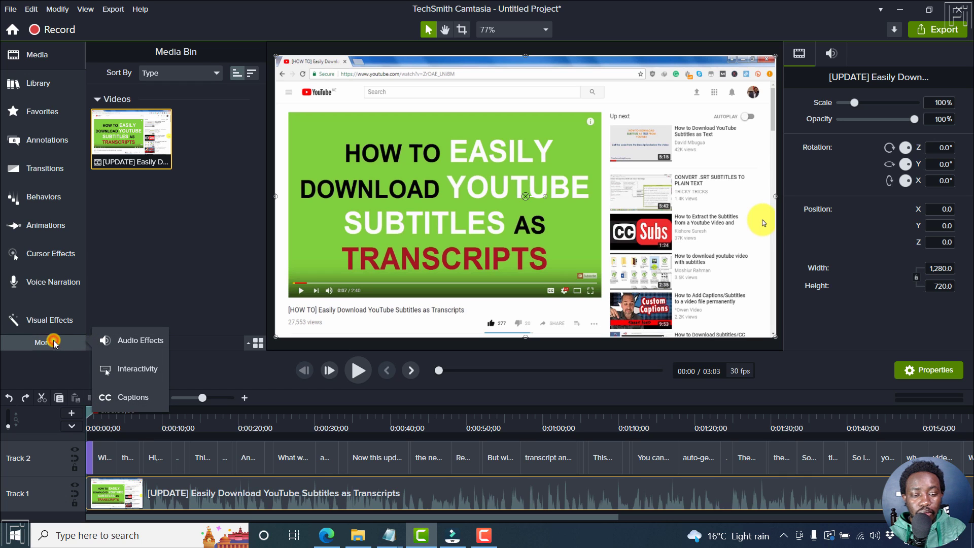
left_click(128, 391)
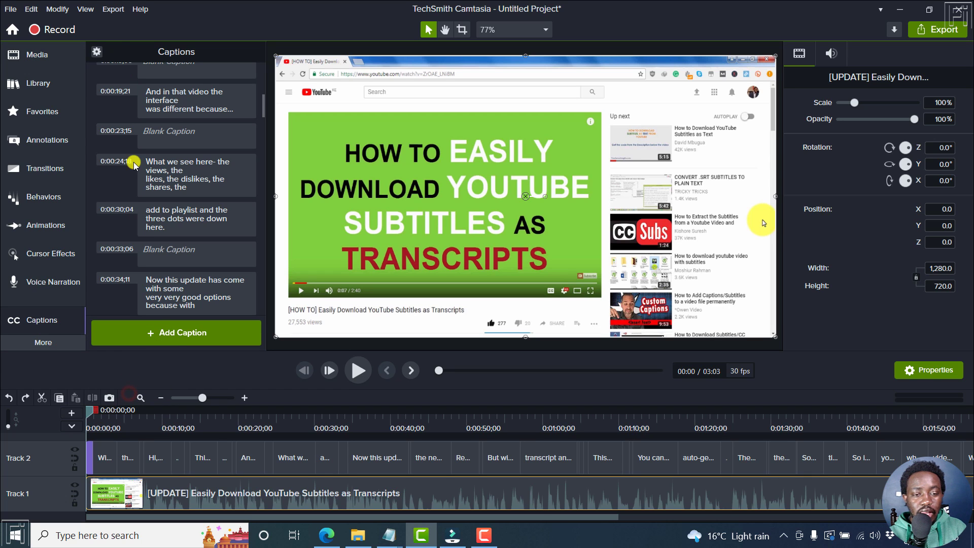
Step: Start Speech-to-Text captioning, cancel at the range choice, and switch to Filmora
left_click(96, 51)
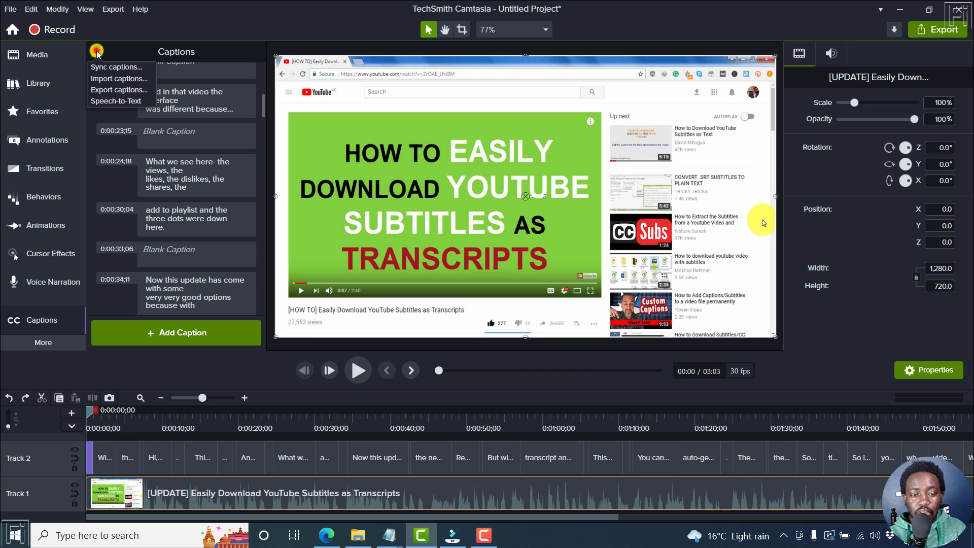
left_click(114, 101)
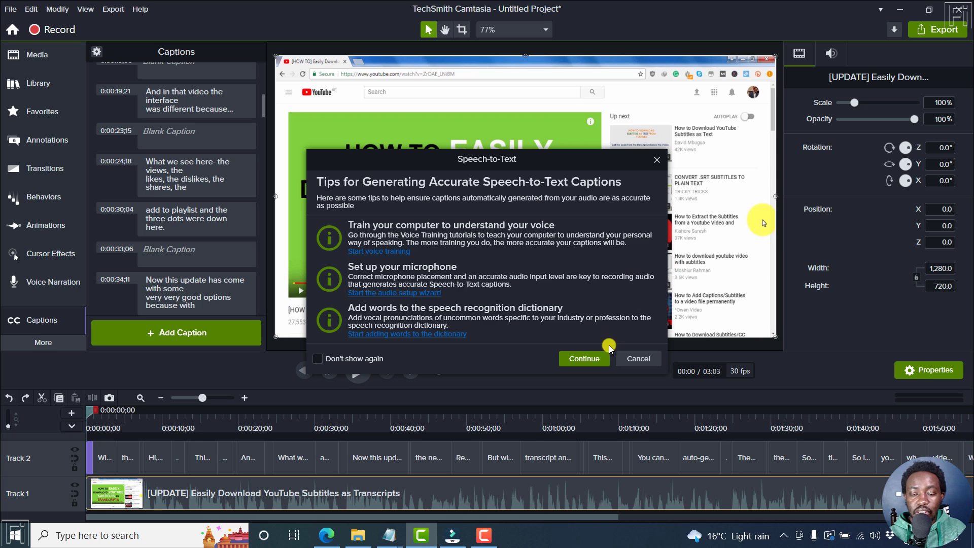
left_click(583, 358)
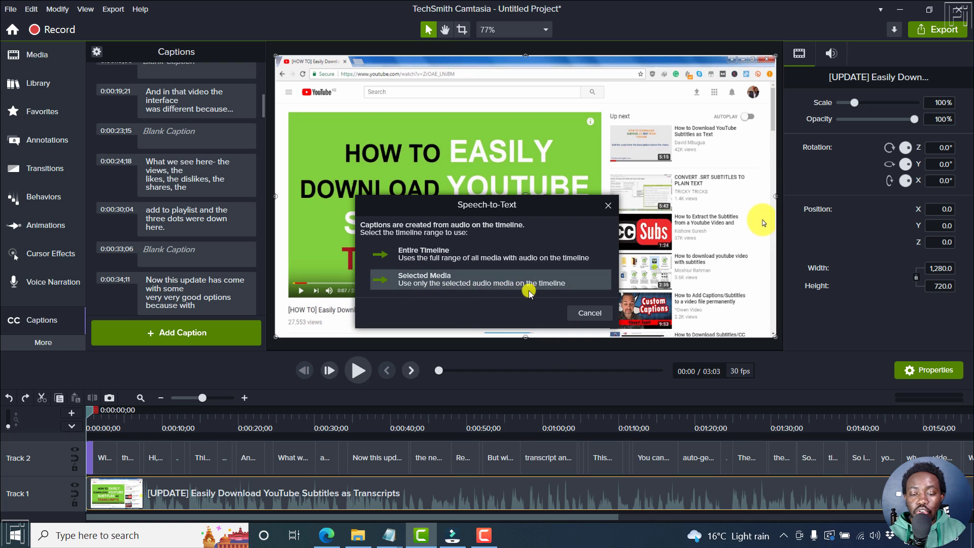
left_click(590, 313)
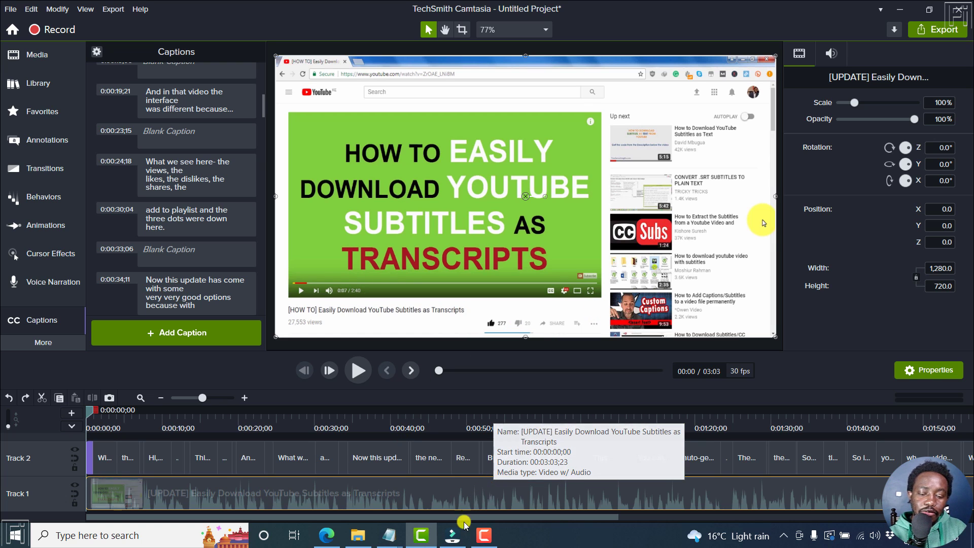
left_click(455, 539)
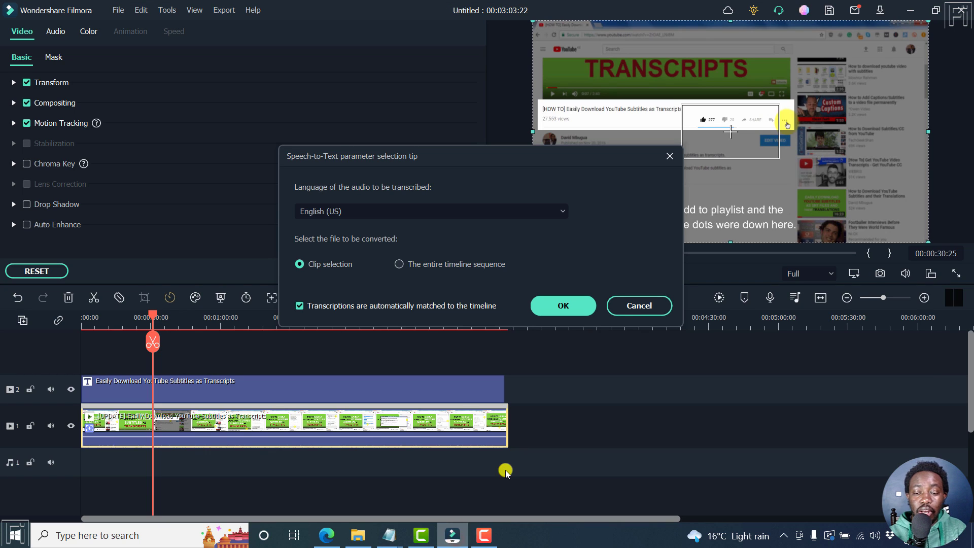
Step: Close Filmora's Speech-to-Text dialog, rewind to 00:00, and check the track 2 title clip
left_click(670, 156)
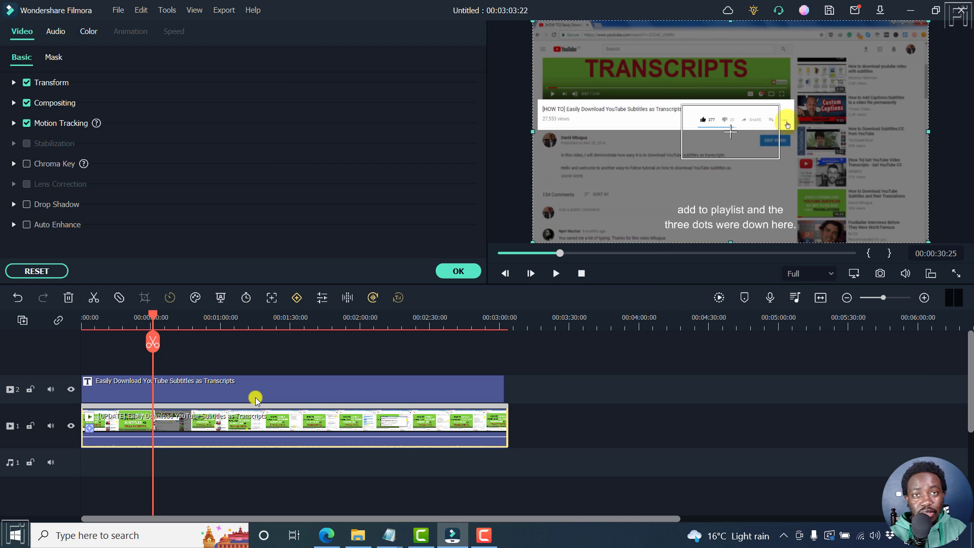
left_click_drag(152, 314, 48, 310)
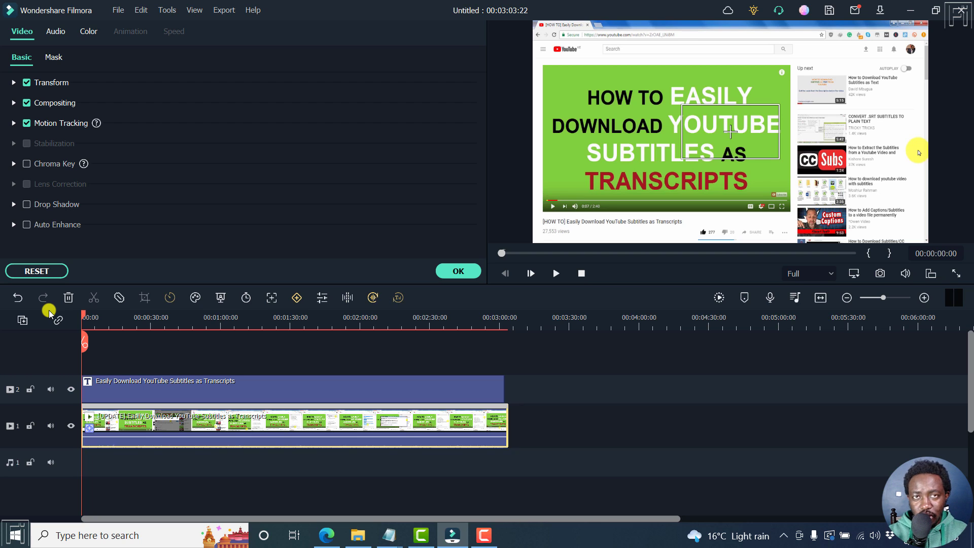
left_click(155, 388)
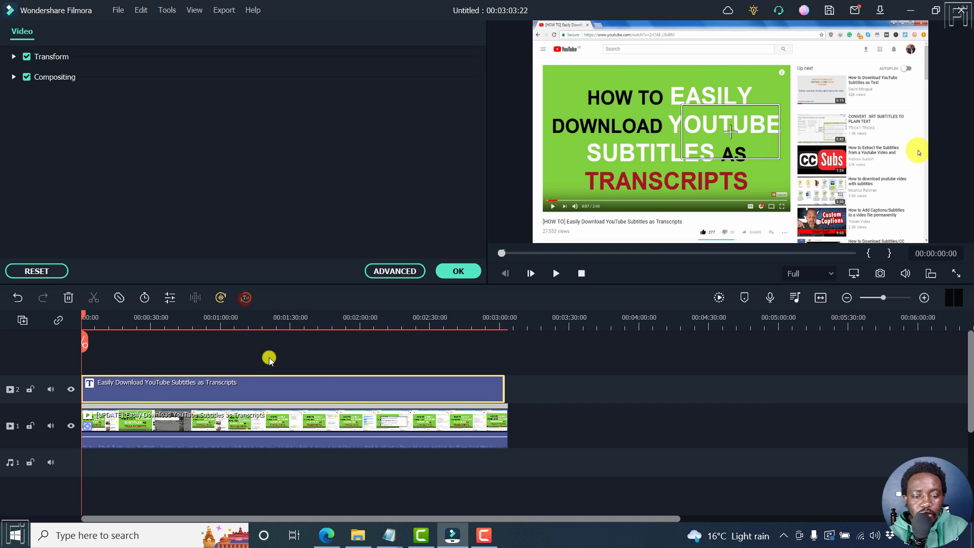
left_click(458, 272)
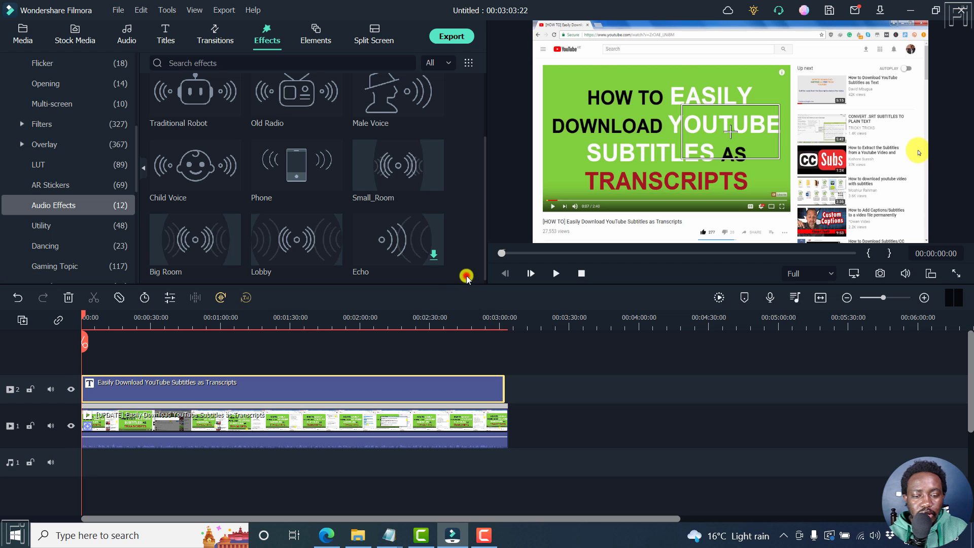
Step: Add a Default Title at the start of a new track 3 and open it
left_click(161, 36)
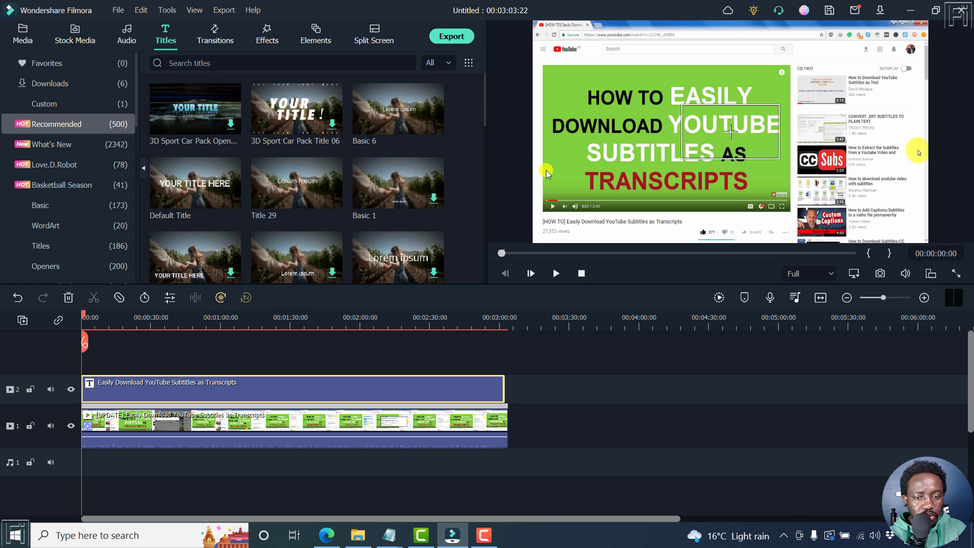
left_click_drag(172, 185, 90, 366)
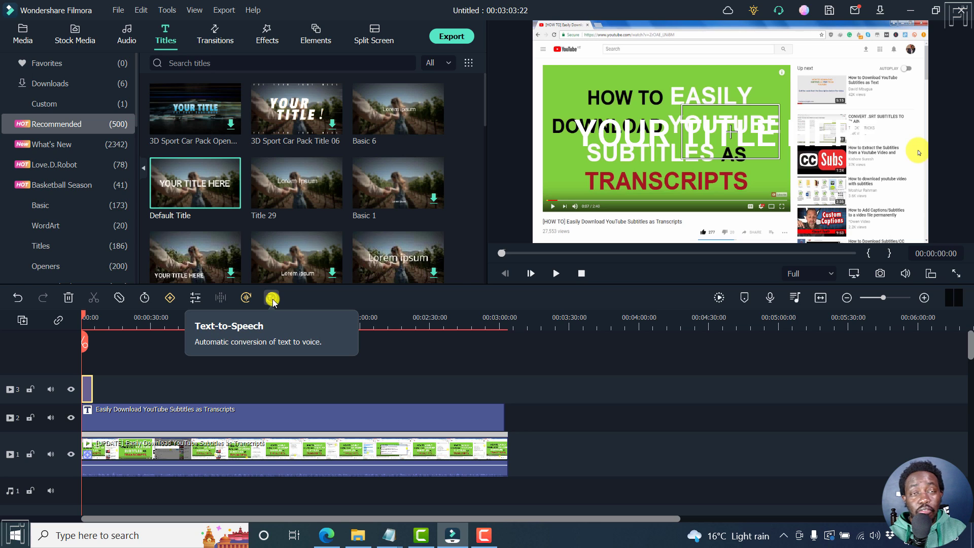
double_click(90, 389)
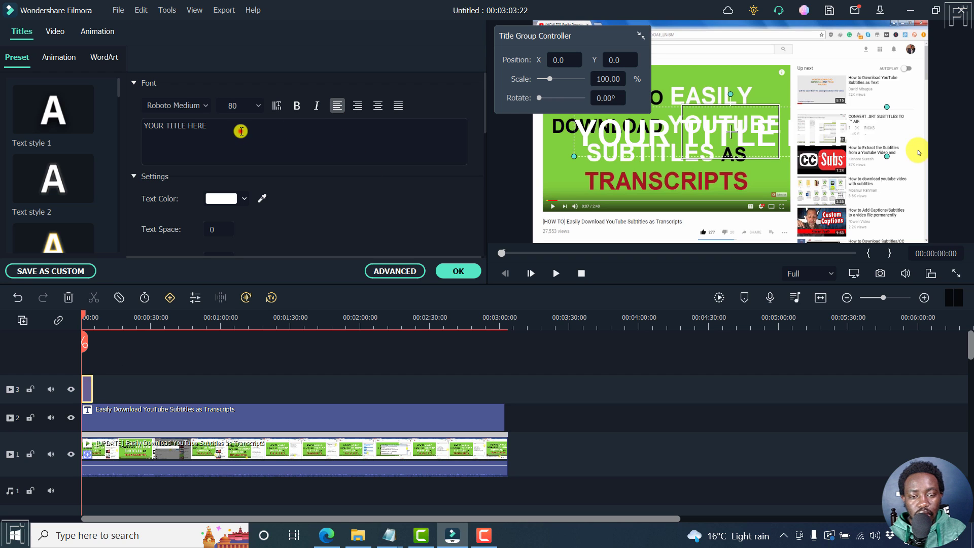
Step: Replace the placeholder with a 'Hi there!' greeting giving the presenter's name
left_click(240, 131)
type("Hi h")
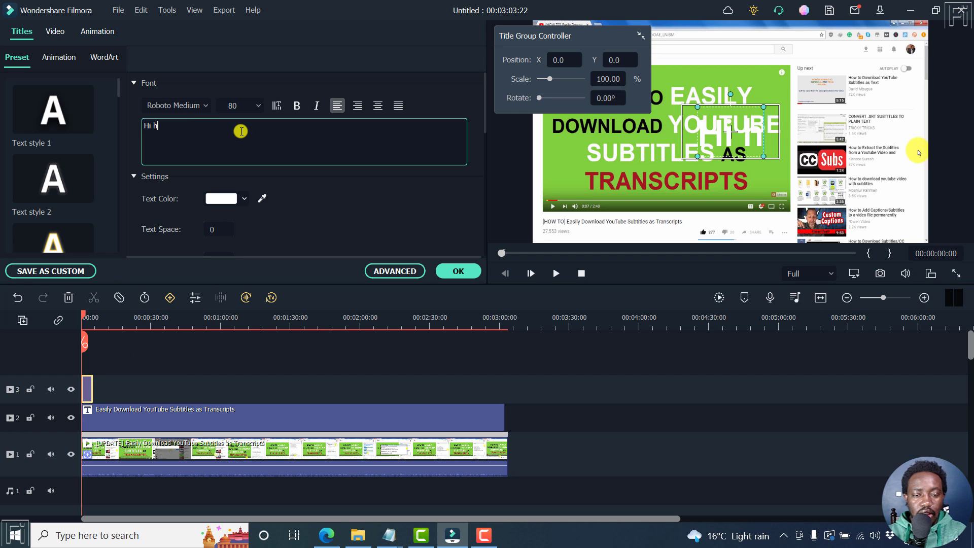
key("BackSpace")
type("THer")
key("BackSpace")
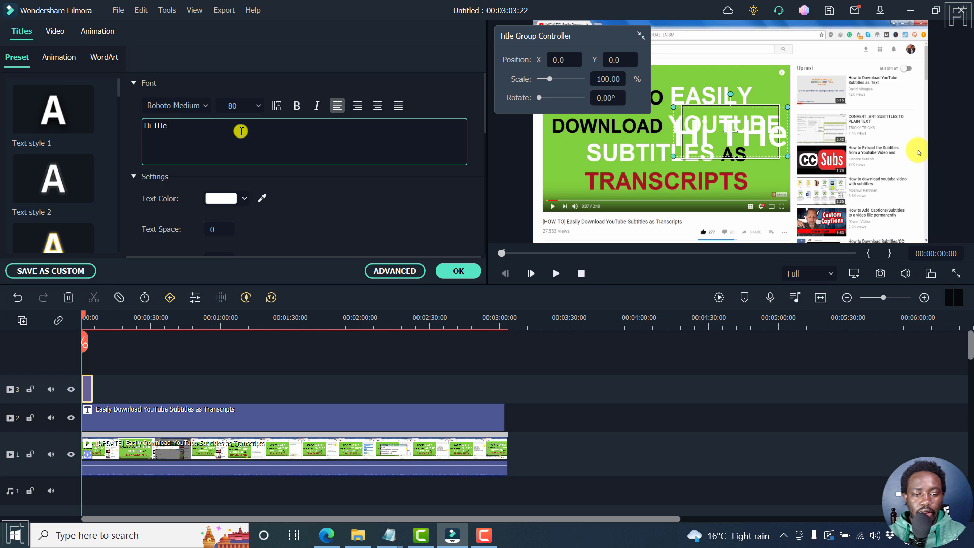
key("BackSpace")
key("BackSpace")
key("BackSpace")
type("there! M")
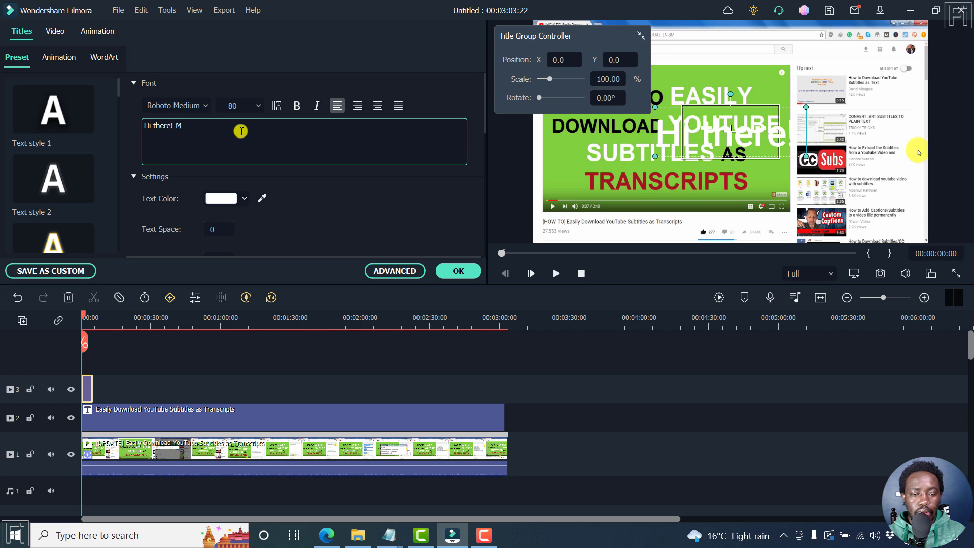
type("y Name is Dav")
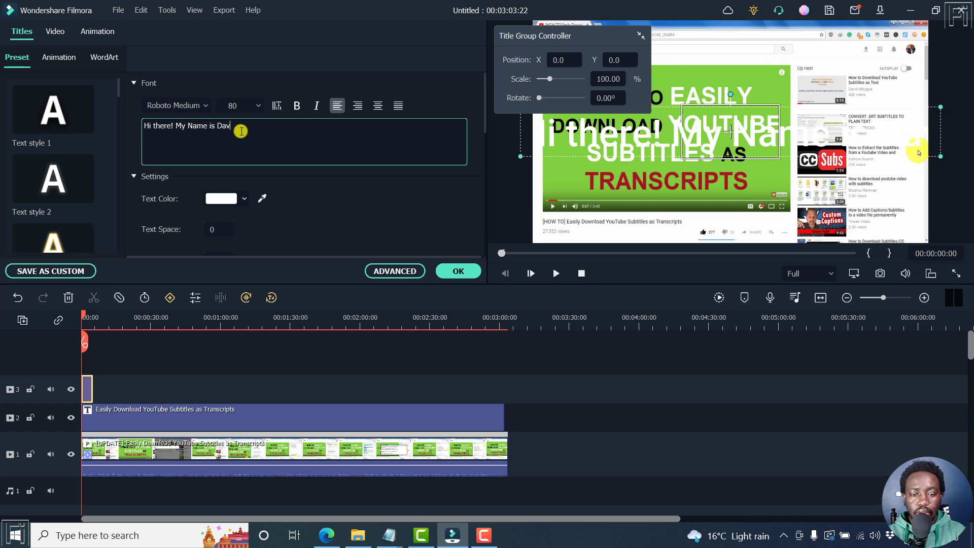
type("id")
left_click(453, 274)
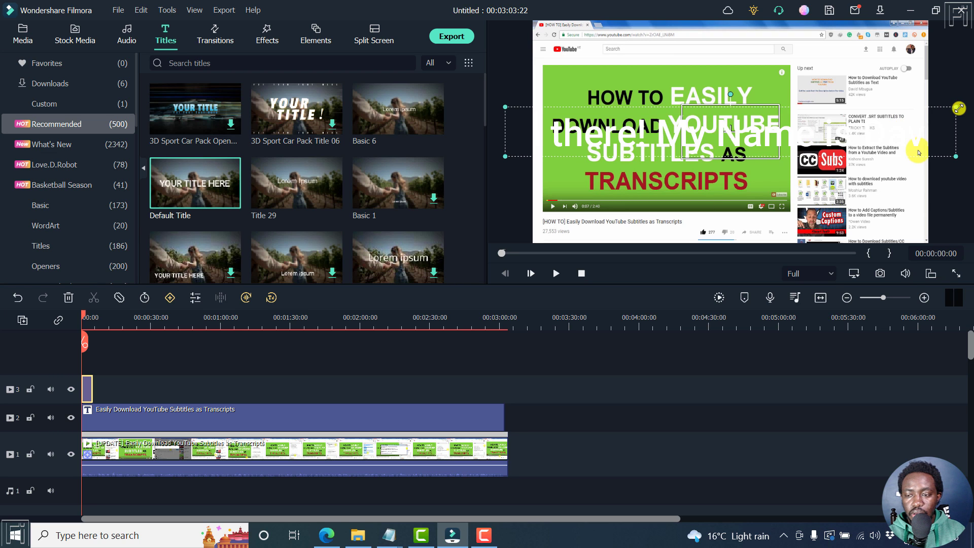
Step: Shrink the title, move it to the bottom of the video, and make its text red
left_click_drag(959, 108, 792, 127)
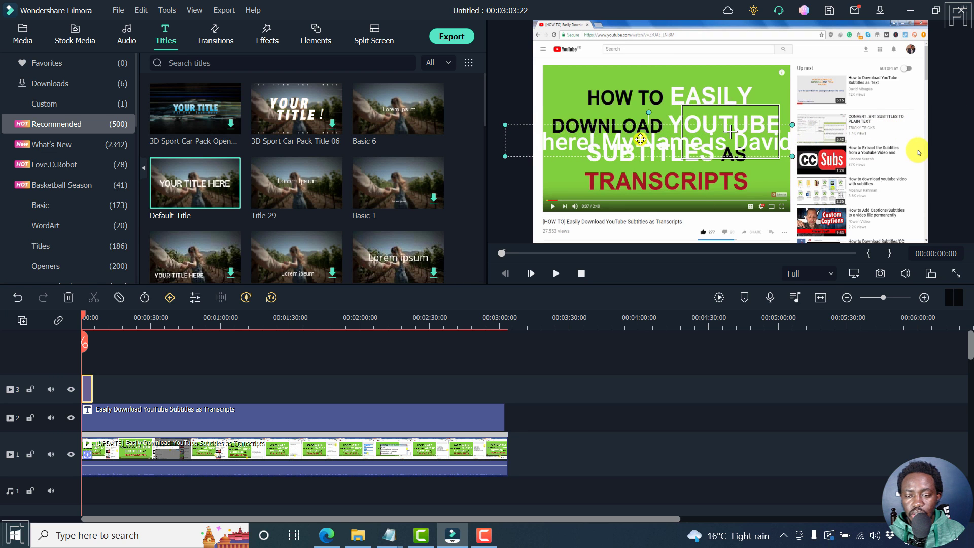
left_click_drag(640, 139, 704, 197)
double_click(704, 197)
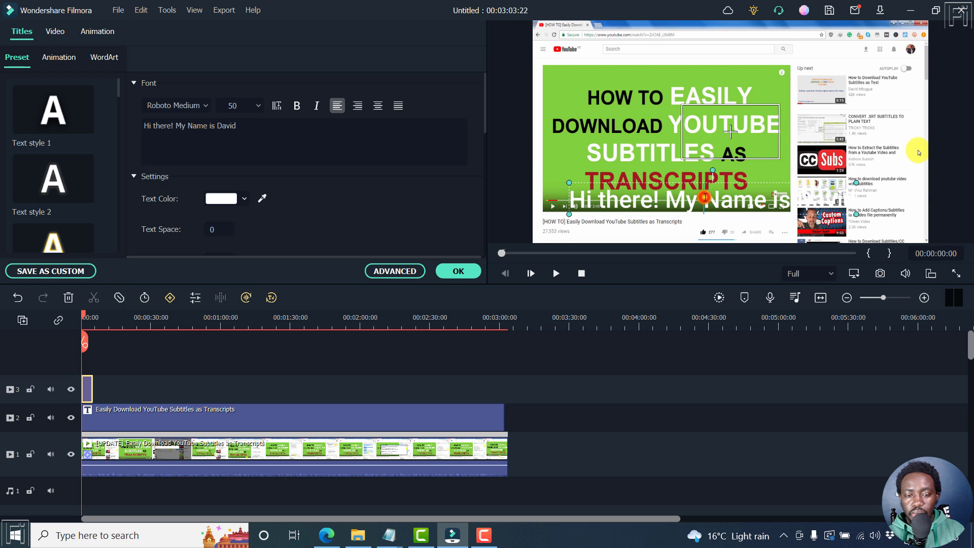
double_click(658, 205)
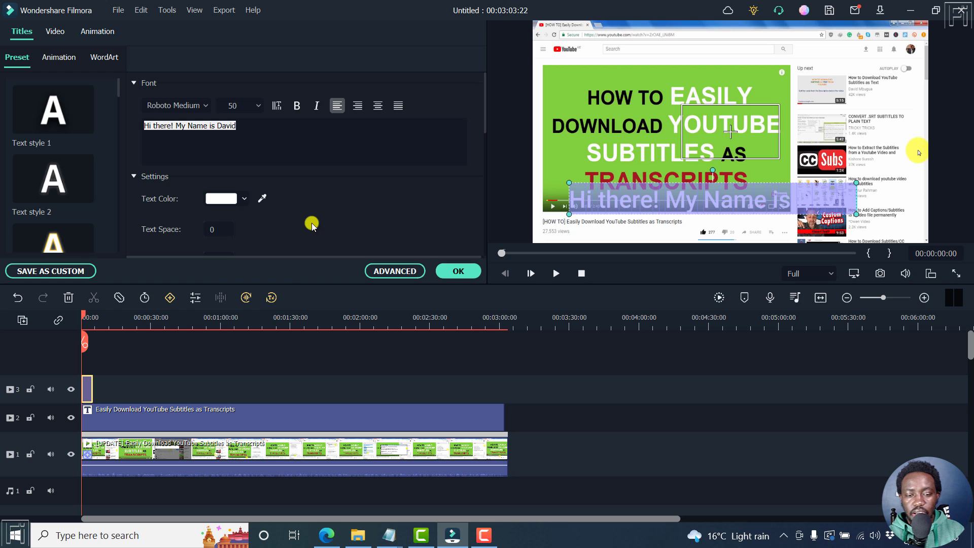
left_click(219, 199)
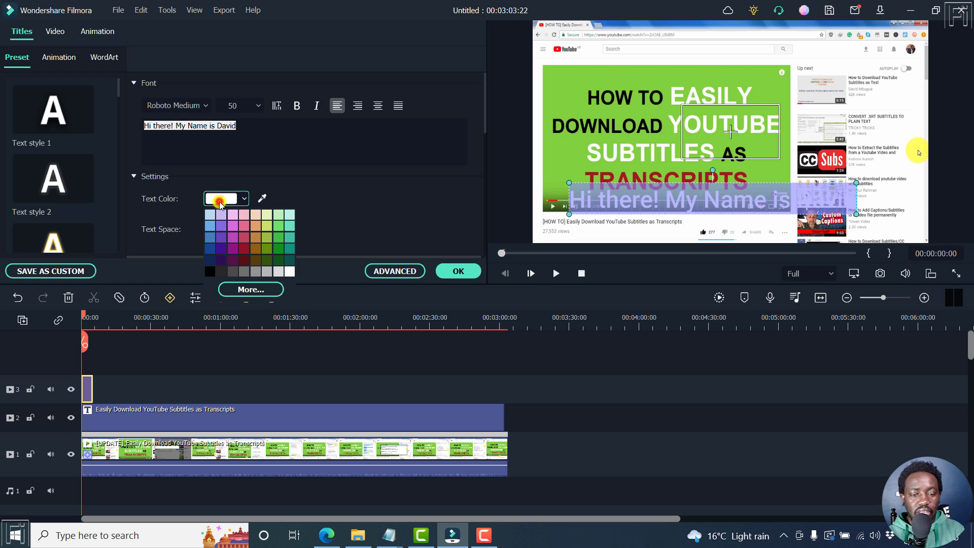
left_click(244, 237)
left_click(596, 414)
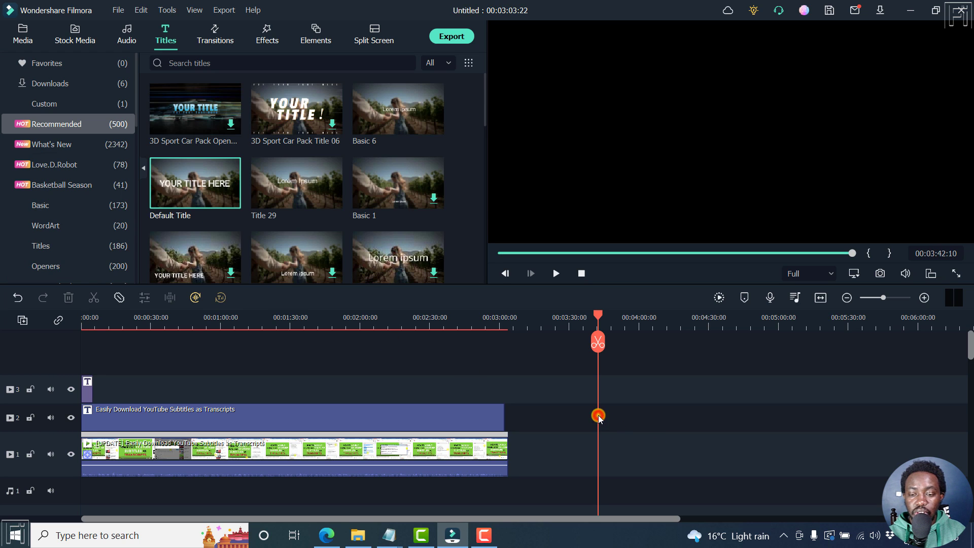
left_click(87, 323)
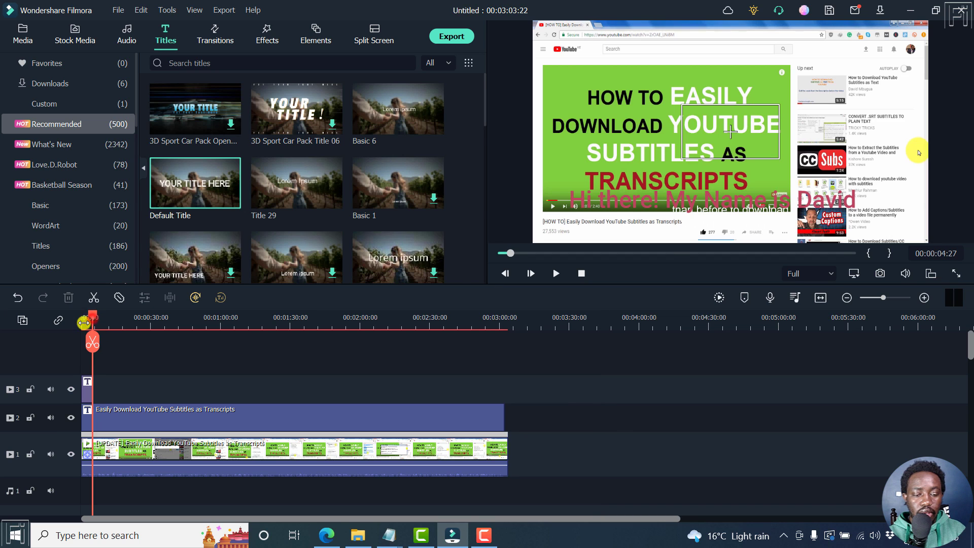
left_click(88, 393)
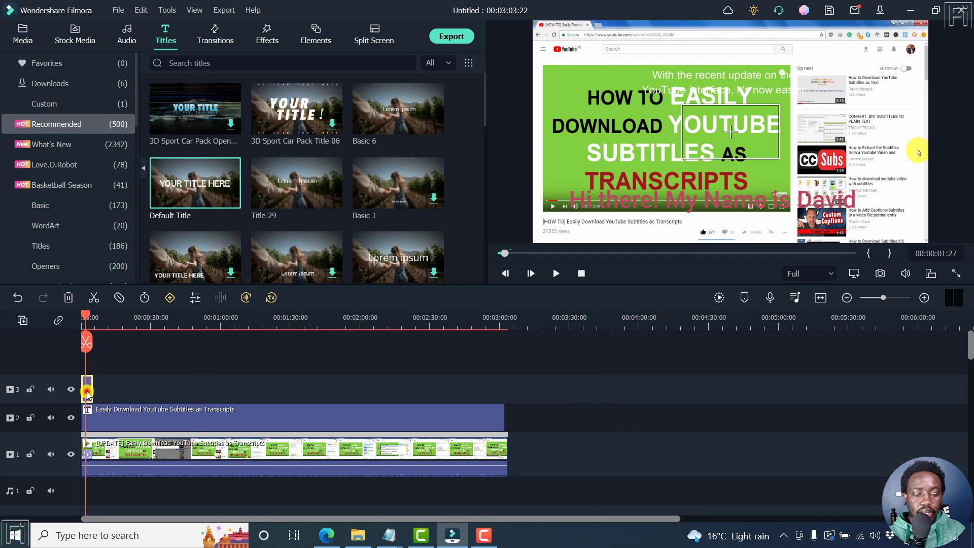
Step: Open Text-to-Speech for the greeting title and browse languages, keeping English (US) with voice Mark
left_click(272, 298)
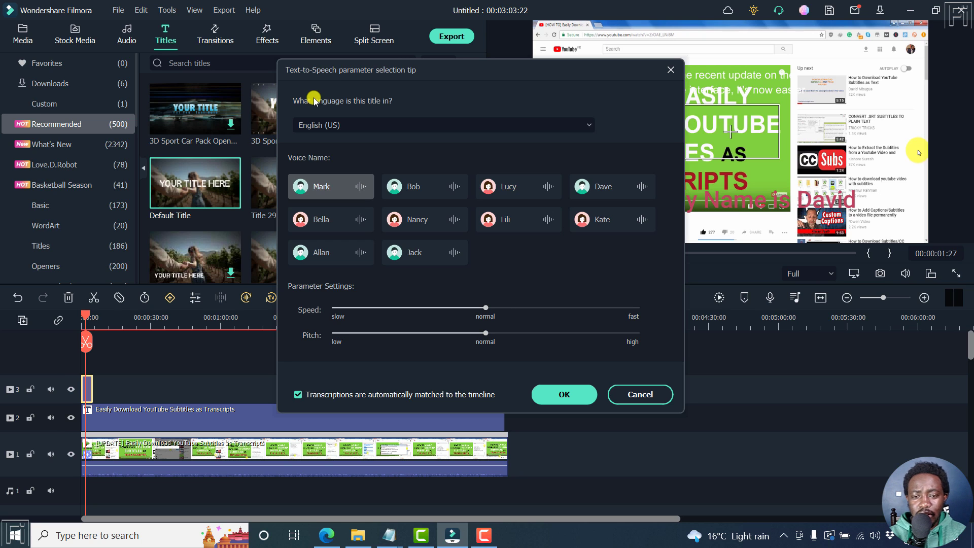
left_click(587, 125)
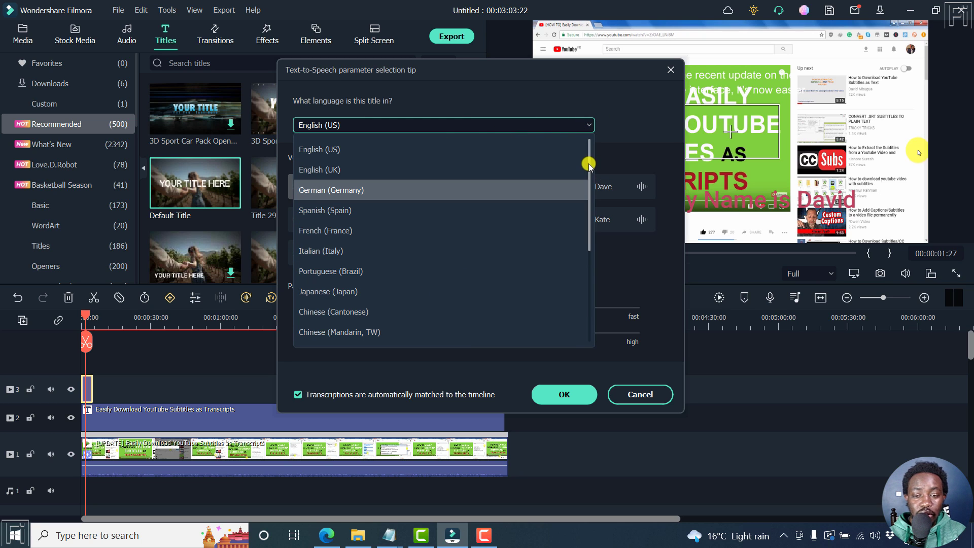
left_click_drag(587, 163, 585, 280)
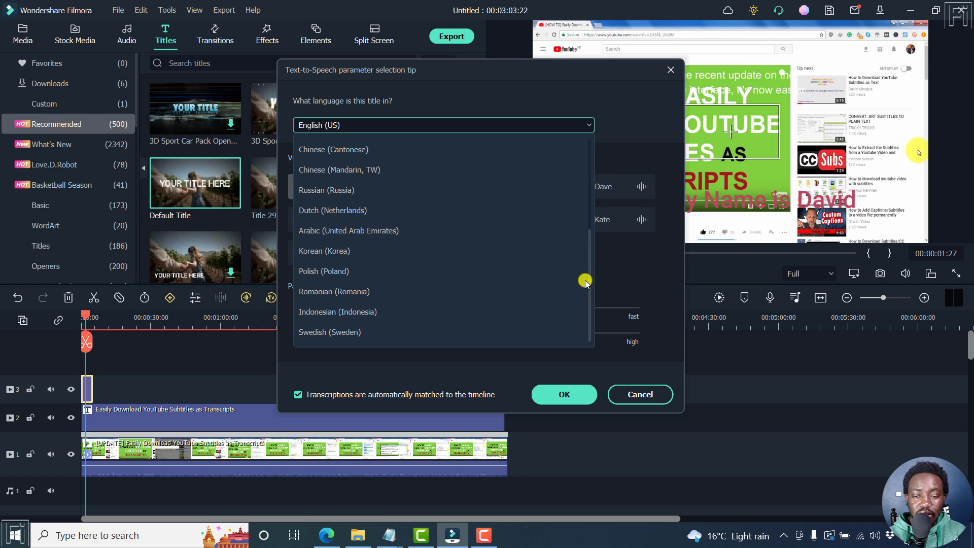
left_click(609, 92)
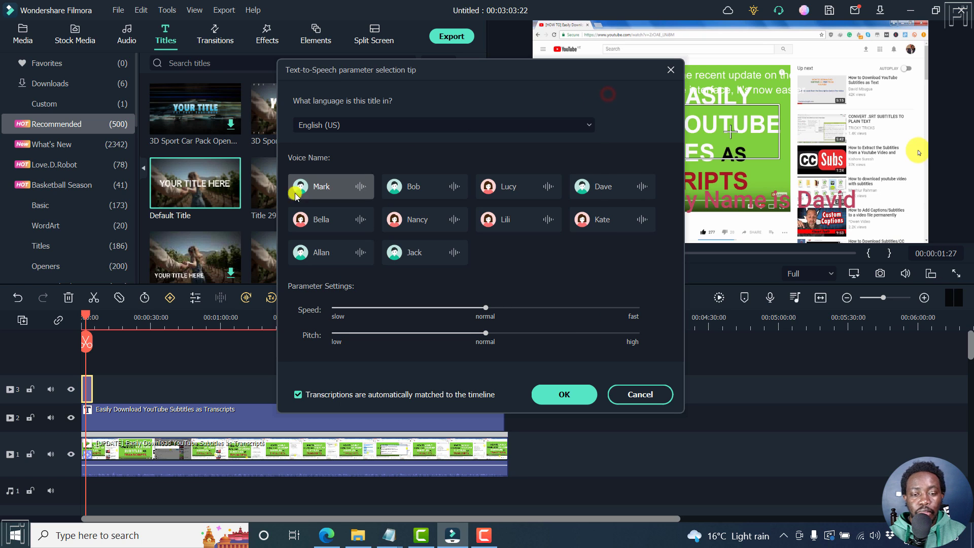
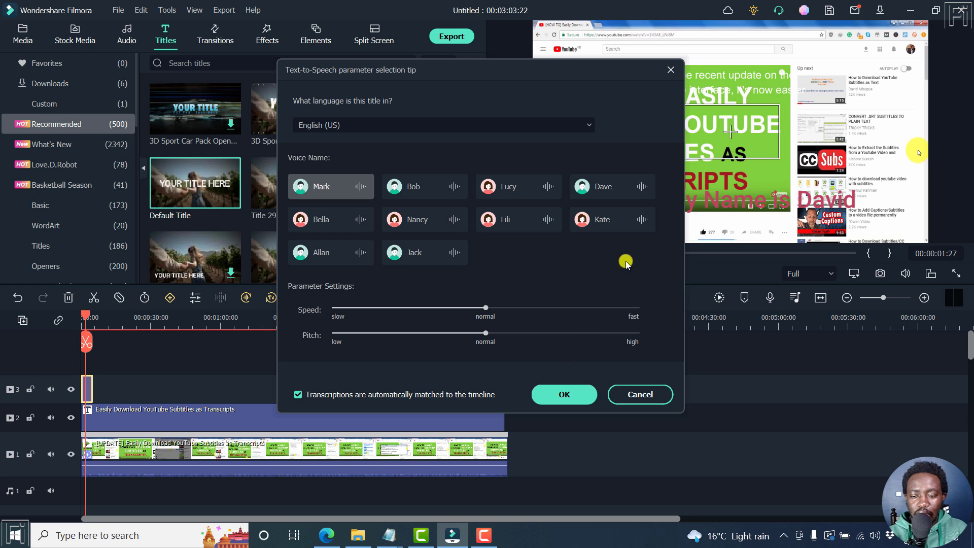
Step: Close the Text-to-Speech settings unchanged and bring the Camtasia project forward
left_click(670, 70)
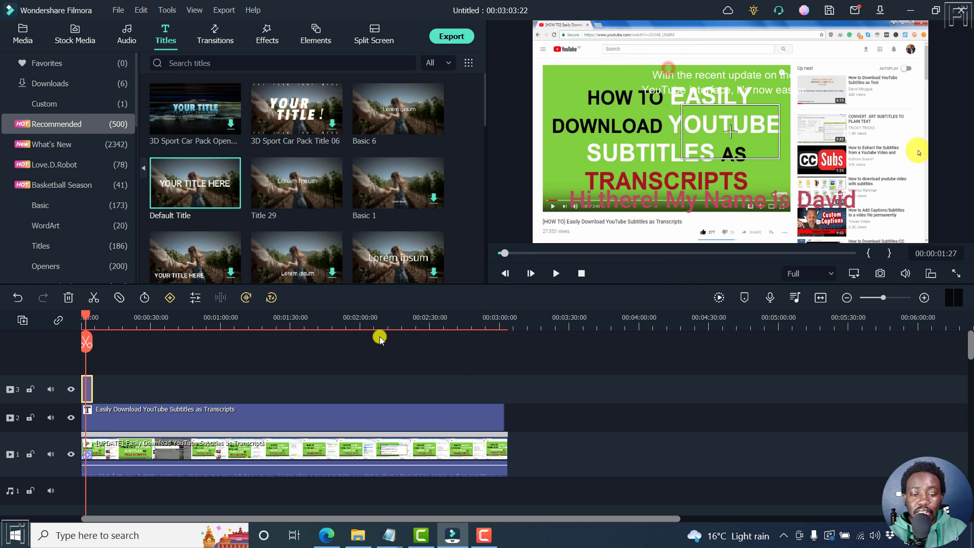
left_click(421, 535)
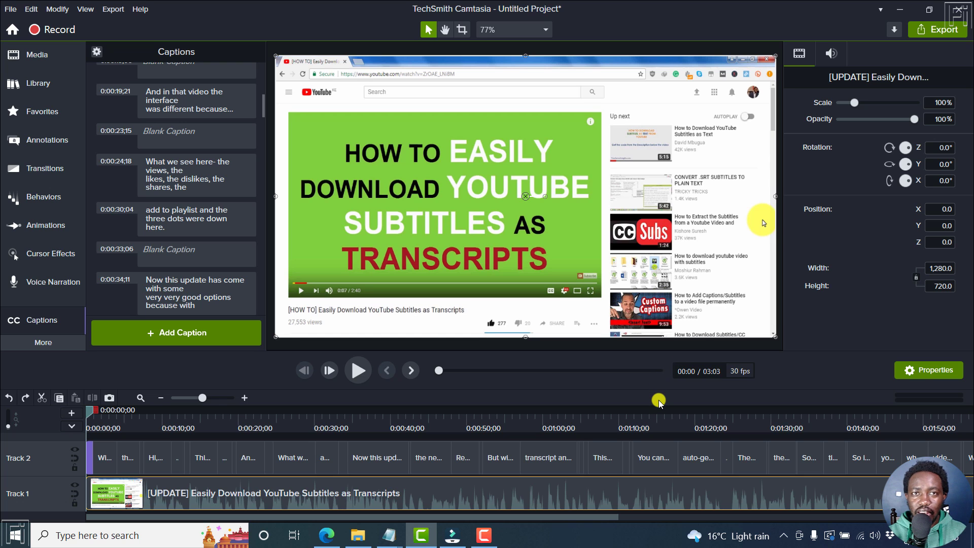
Step: Bring the Filmora window back to the front from the taskbar
left_click(453, 535)
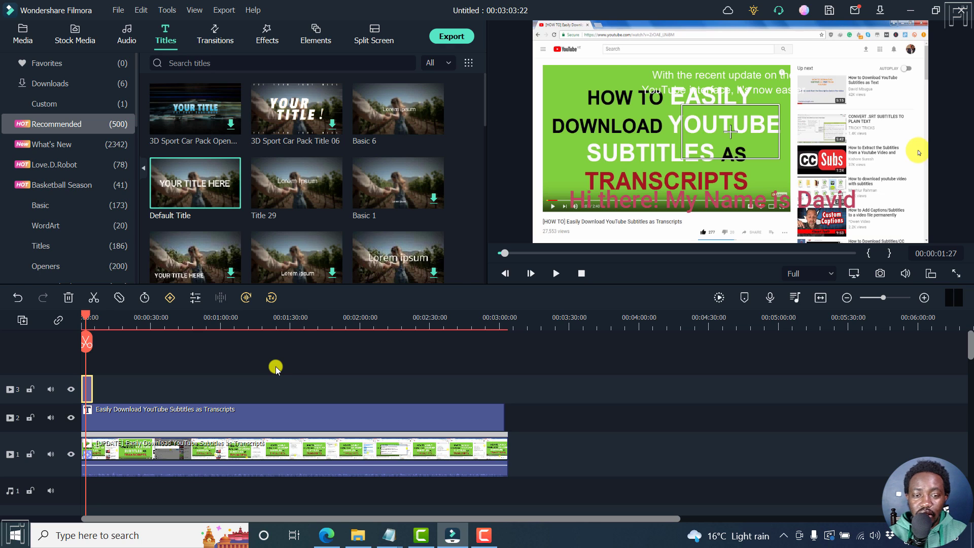
Step: Show the Project Media panel and move the playhead to about 00:01:00
mouse_move(180, 199)
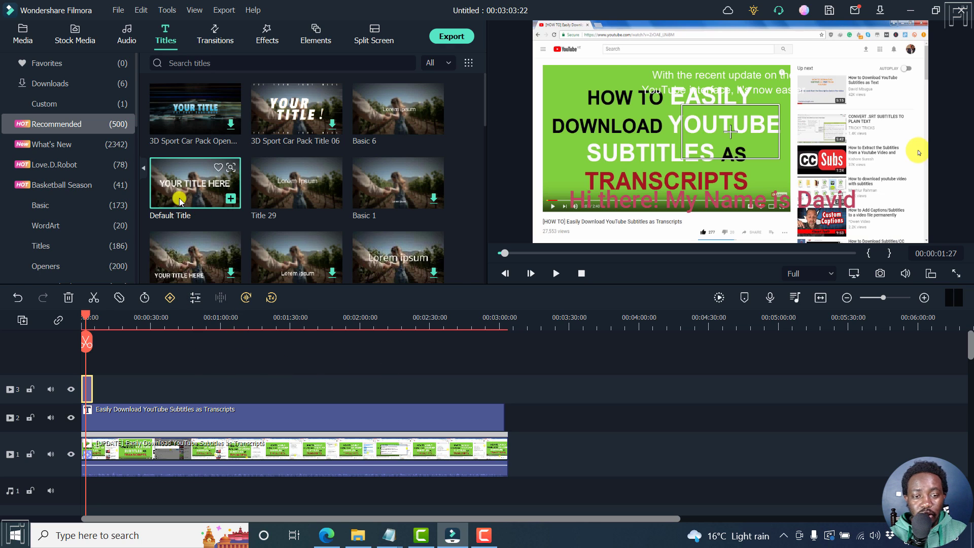
left_click(23, 34)
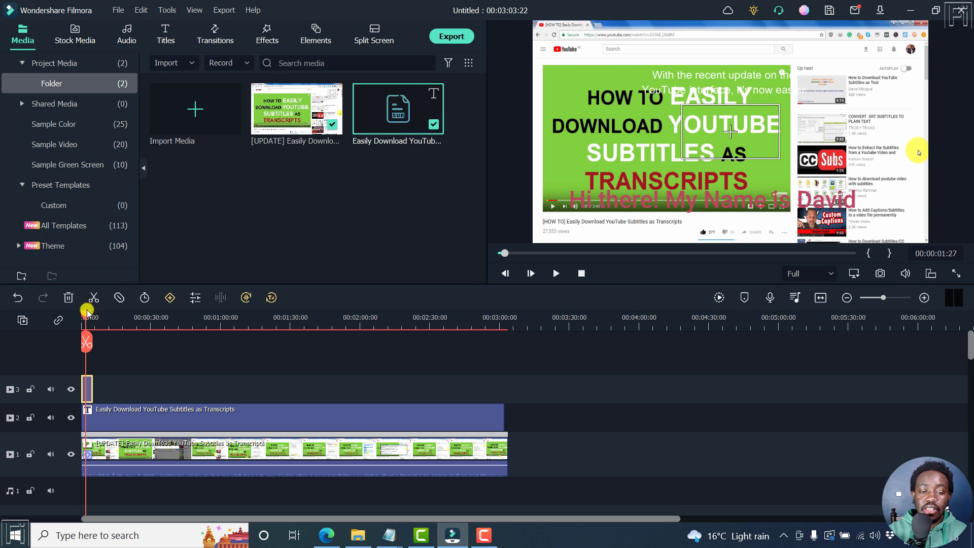
left_click_drag(91, 317, 218, 340)
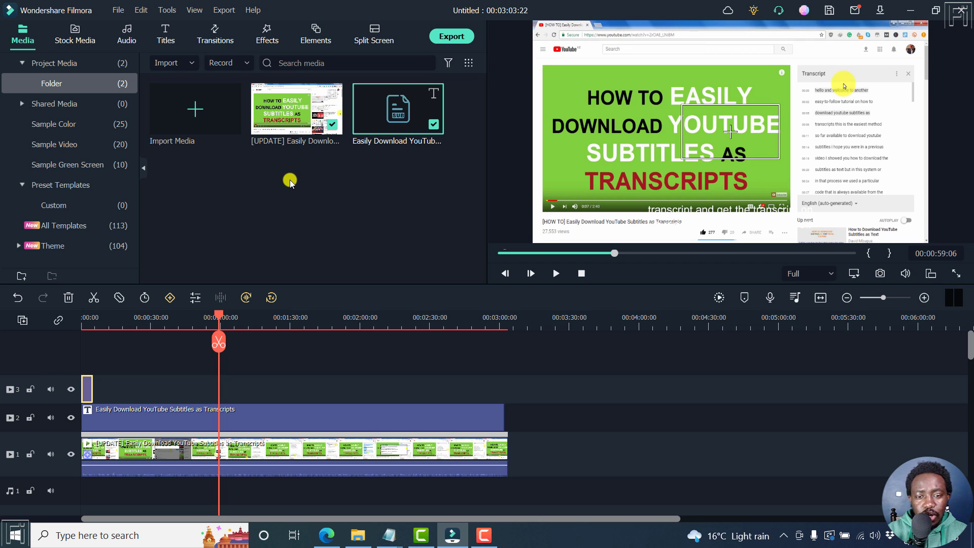
Step: Launch Silence Detection from the [UPDATE] clip's context menu in Project Media
right_click(287, 121)
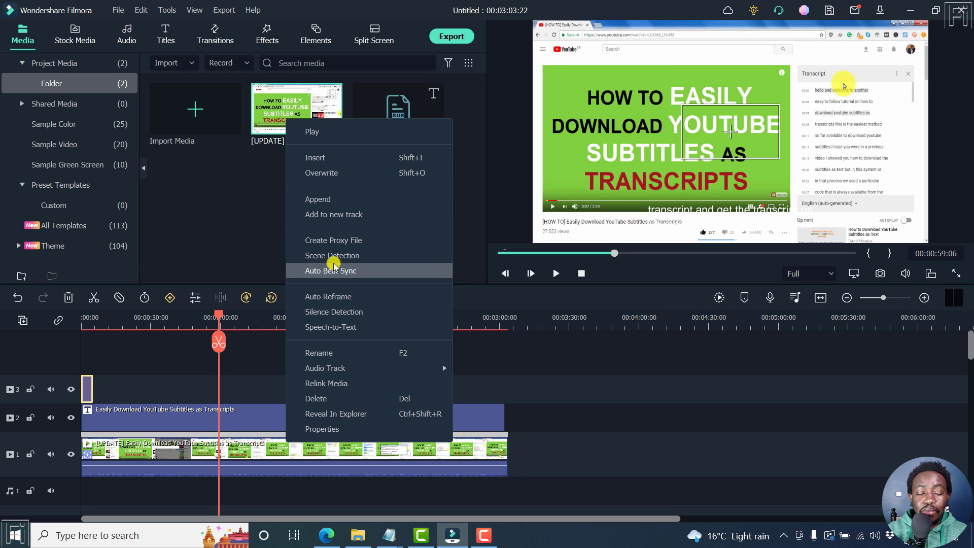
left_click(252, 215)
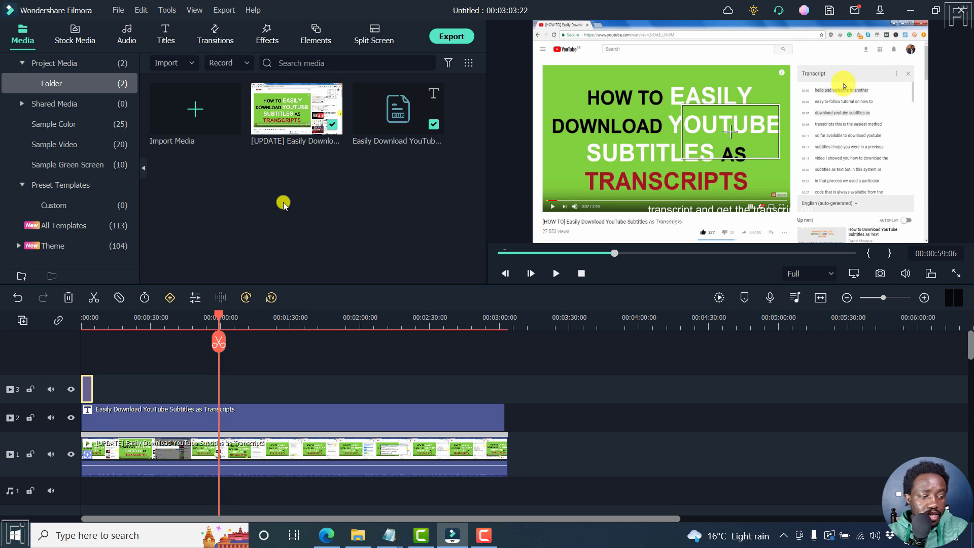
right_click(294, 116)
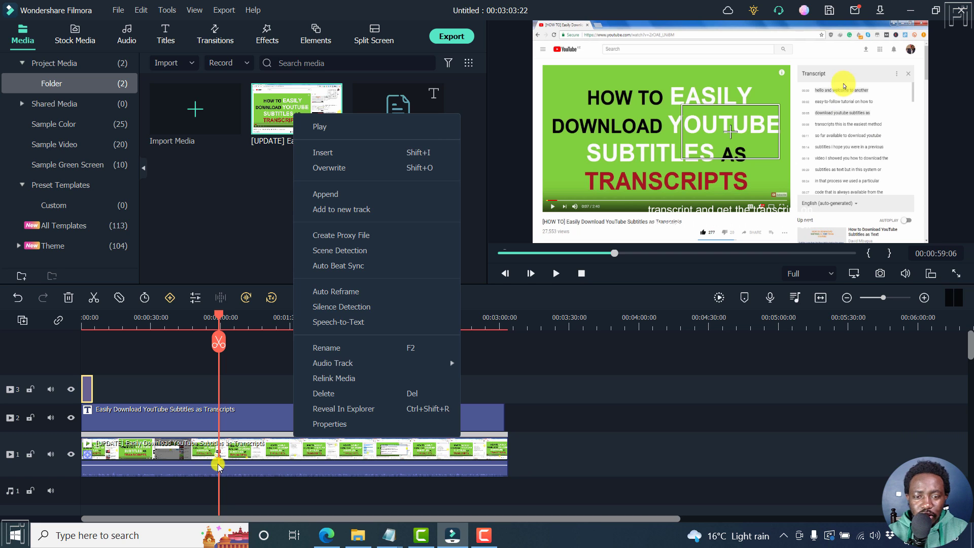
left_click(367, 305)
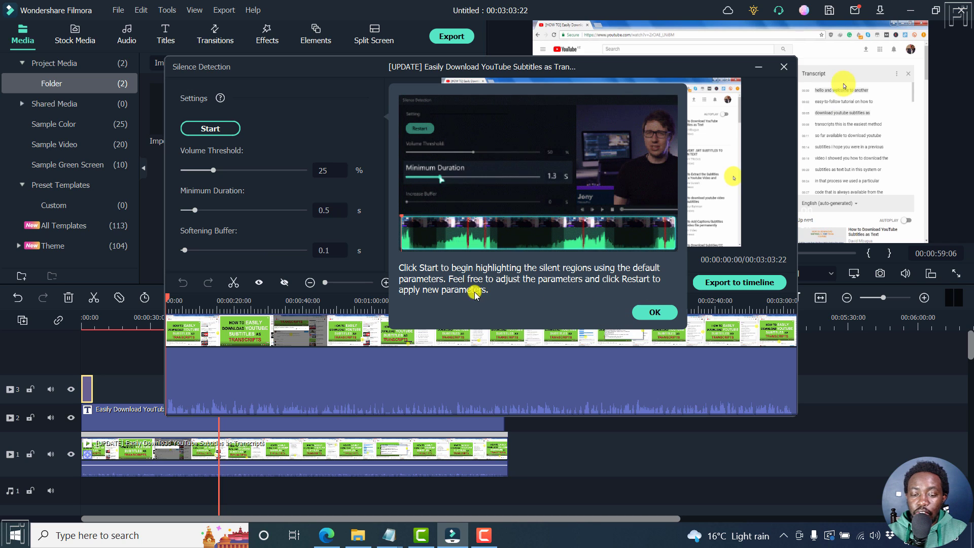
Step: Exit Silence Detection without applying it, then move playback to about 2:04
left_click(654, 312)
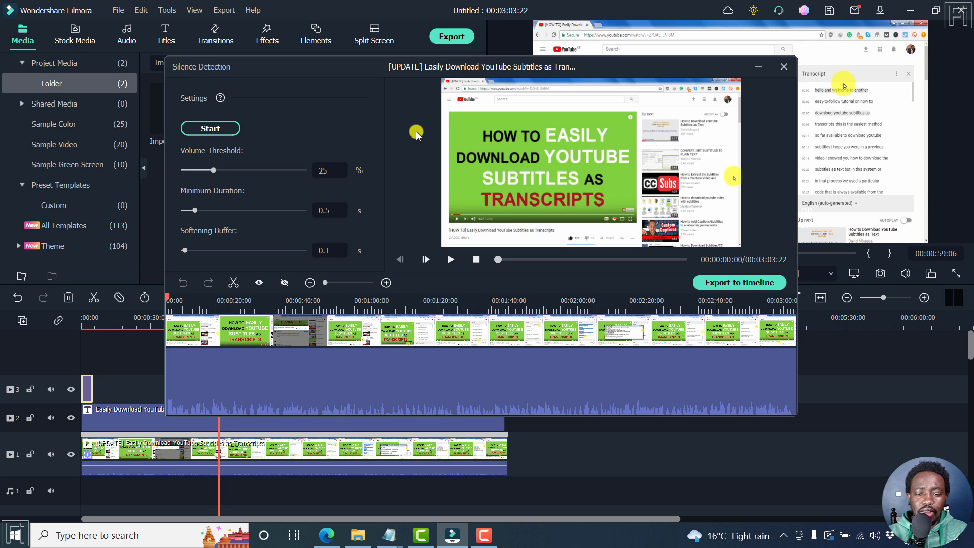
left_click(784, 67)
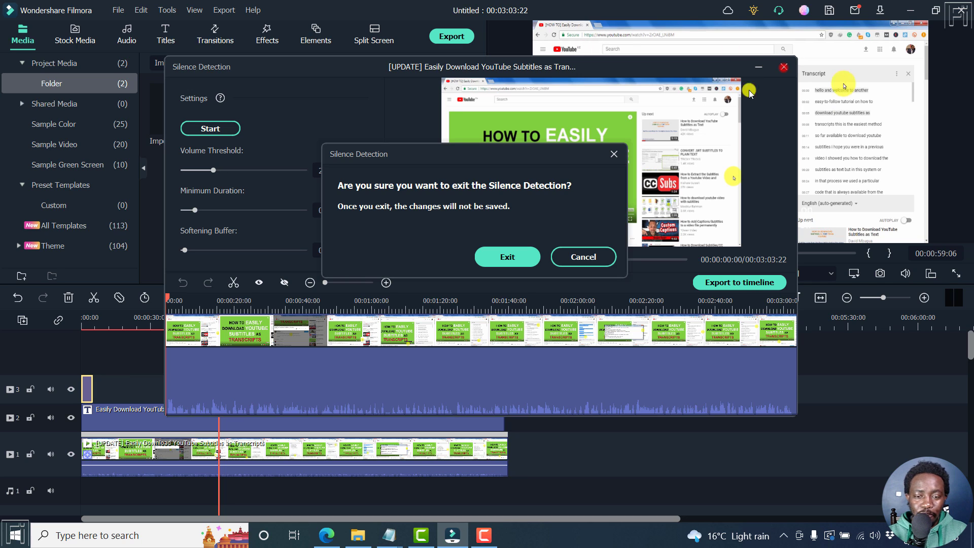
left_click(508, 257)
left_click(369, 362)
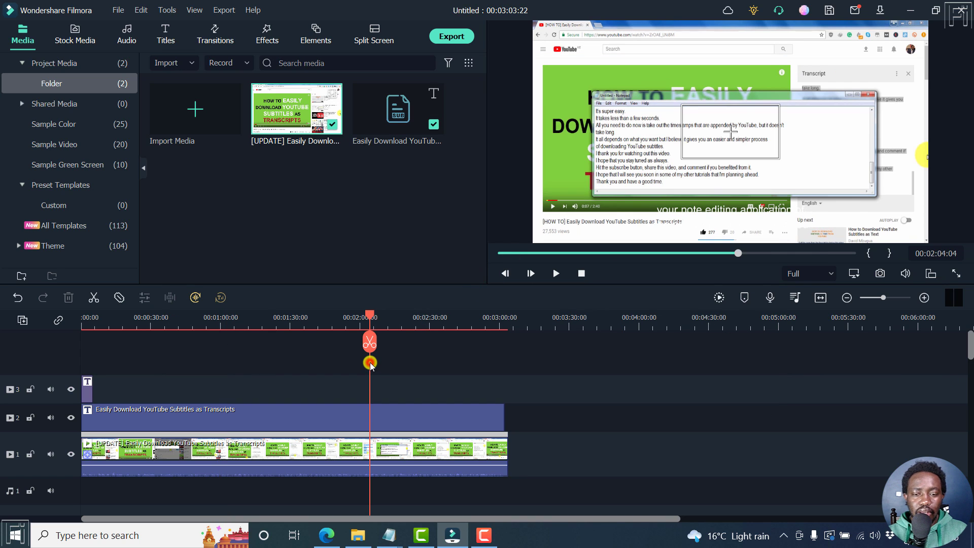
Step: Set playback near 1:29 and browse the AR Stickers effects category
left_click(290, 322)
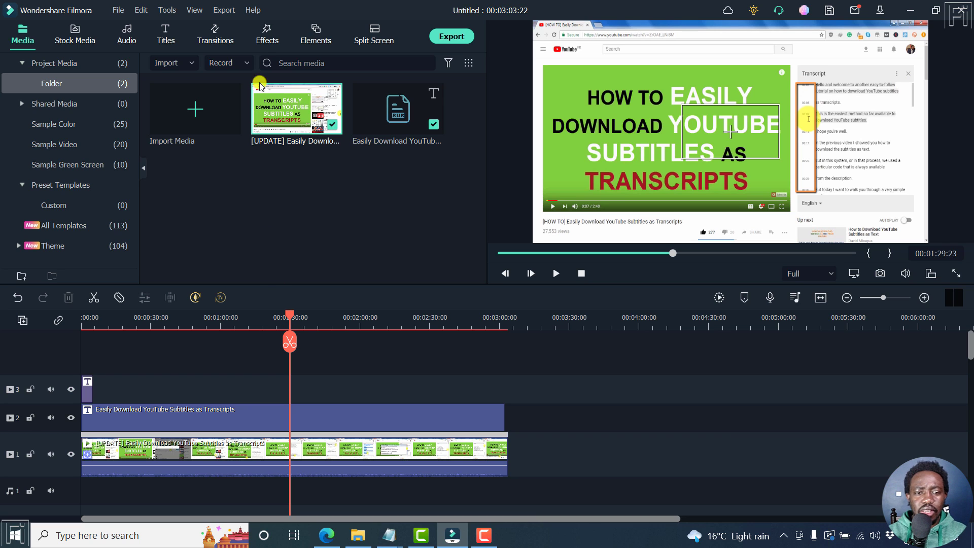
left_click(267, 36)
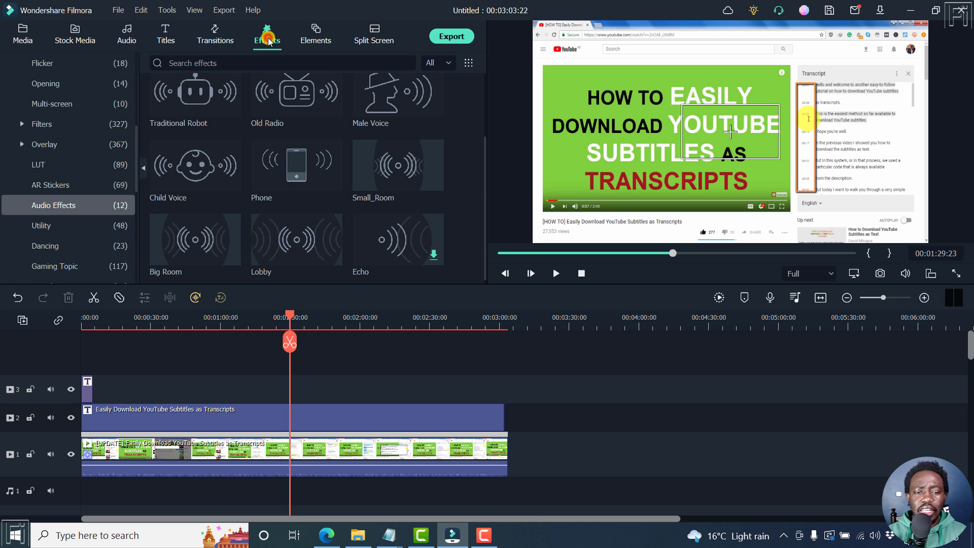
left_click(56, 186)
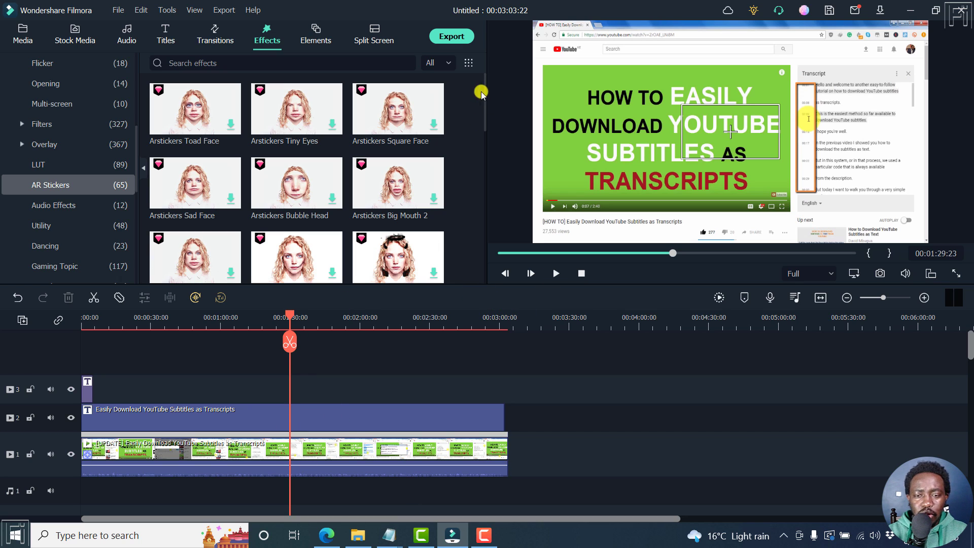
Step: Review Filmora's local MP4 export settings, then bring Camtasia to the front
left_click(451, 38)
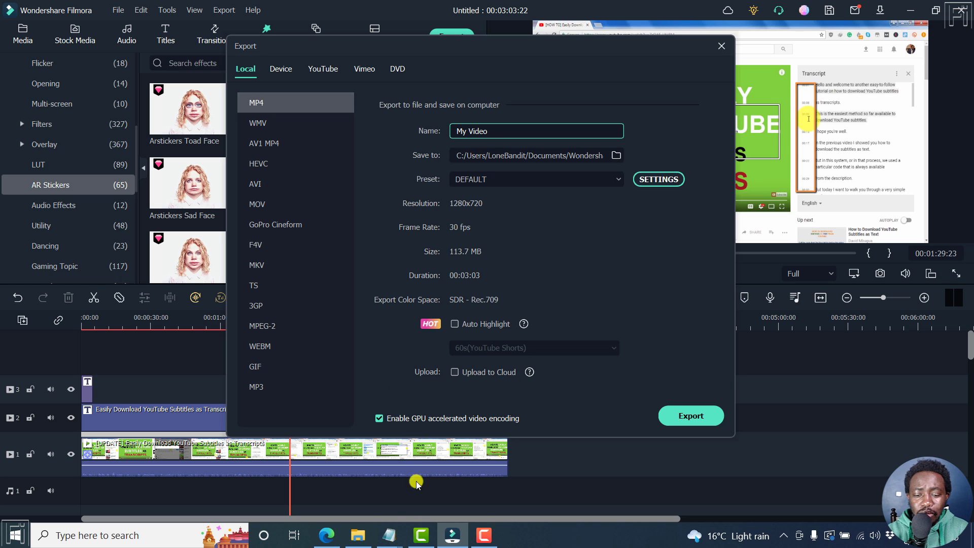
left_click(421, 535)
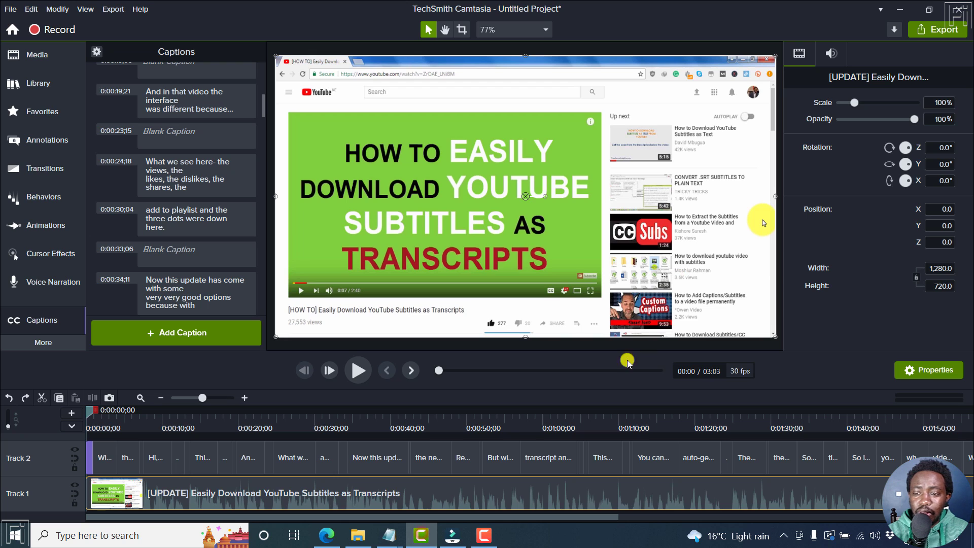
Step: Start Export > Local File and cancel when warned it would drop closed captions
left_click(943, 30)
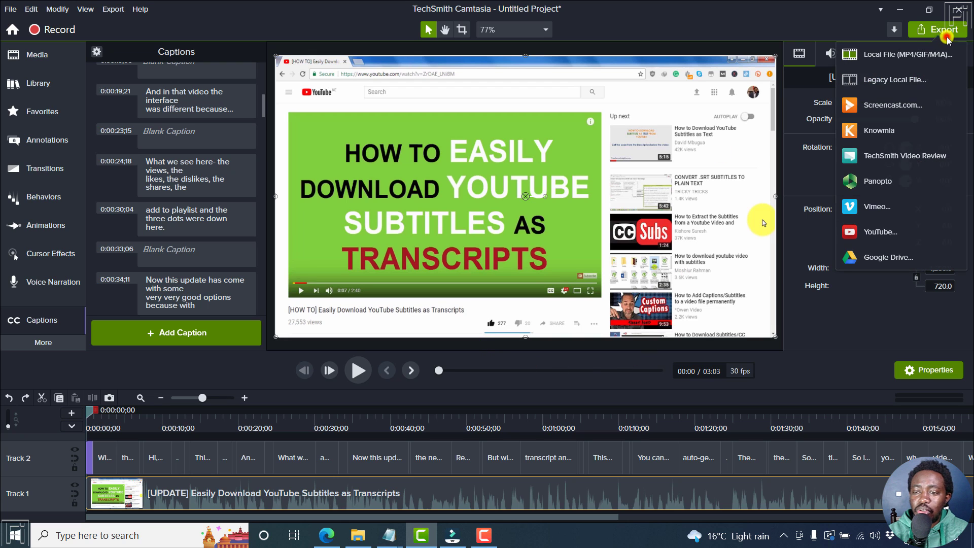
left_click(891, 55)
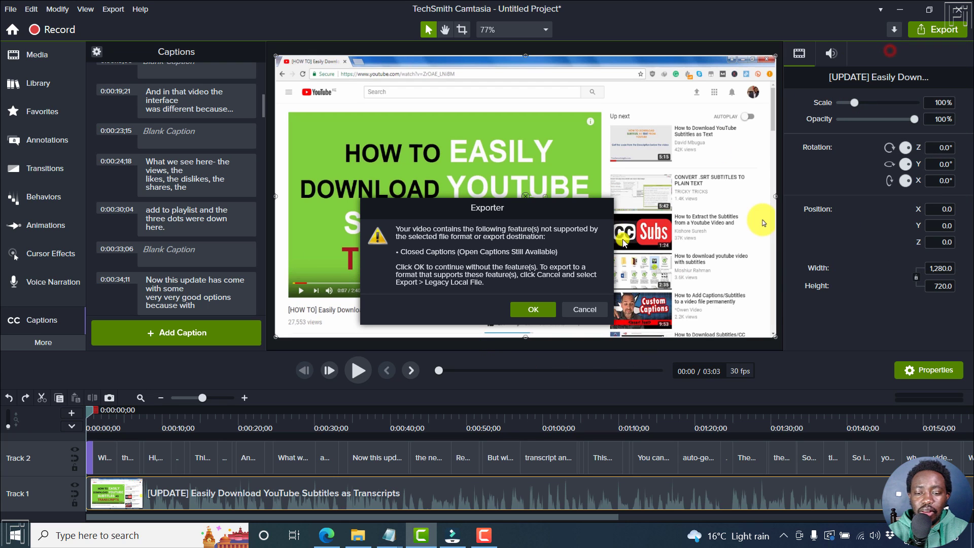
left_click(590, 309)
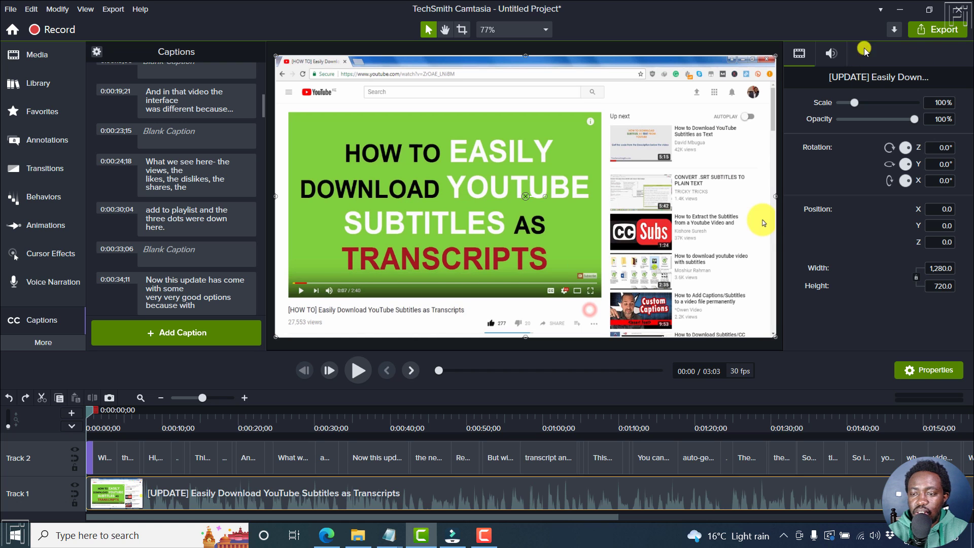
Step: Start a Legacy Local File export with MP4 - Smart Player and reach its player options
left_click(935, 26)
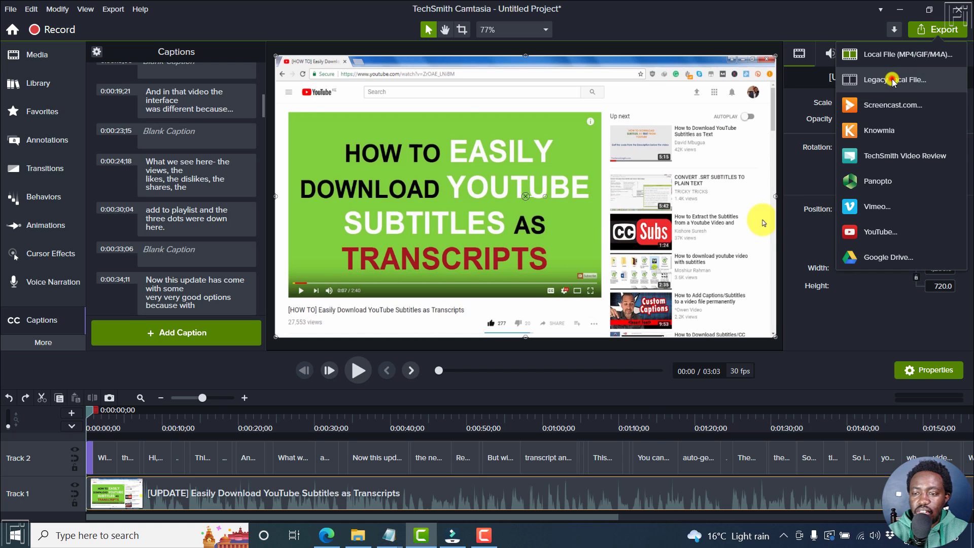
left_click(893, 79)
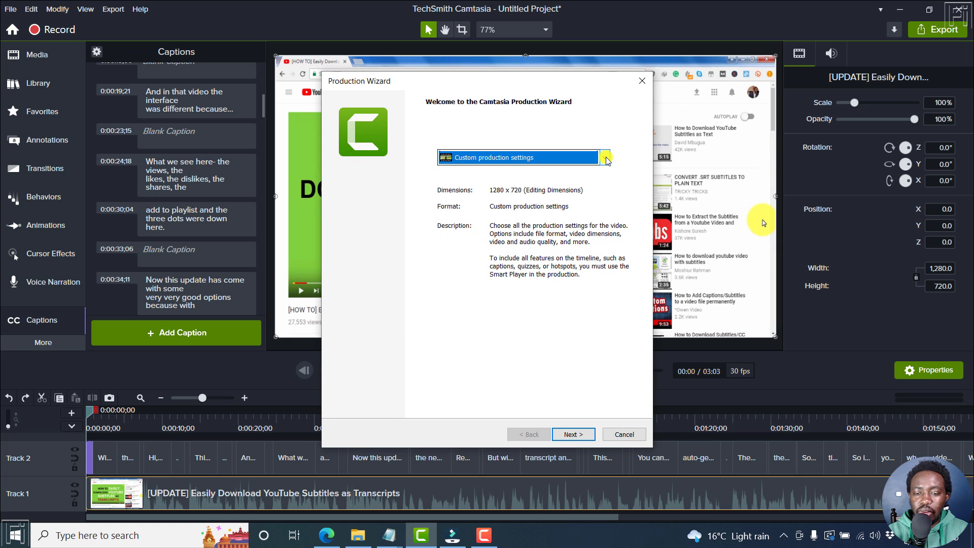
left_click(576, 443)
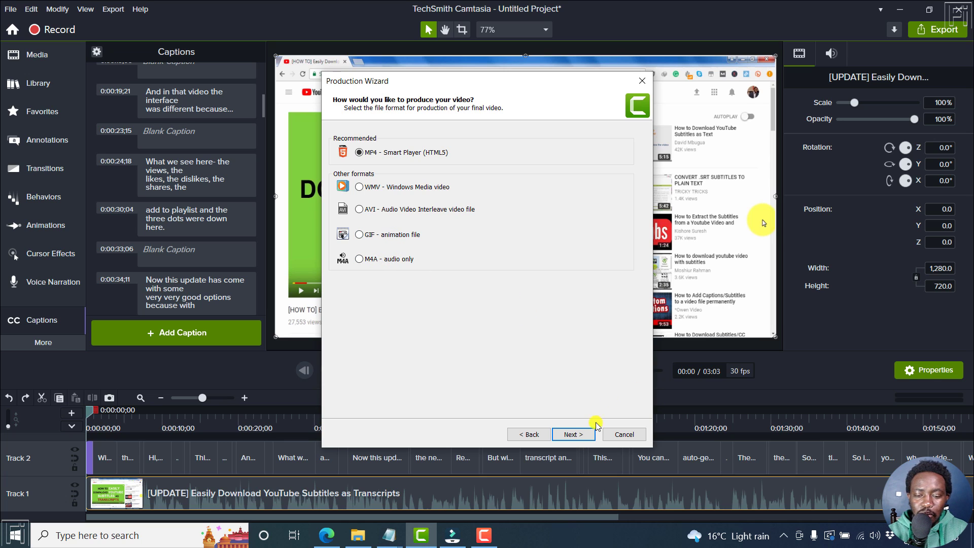
left_click(573, 435)
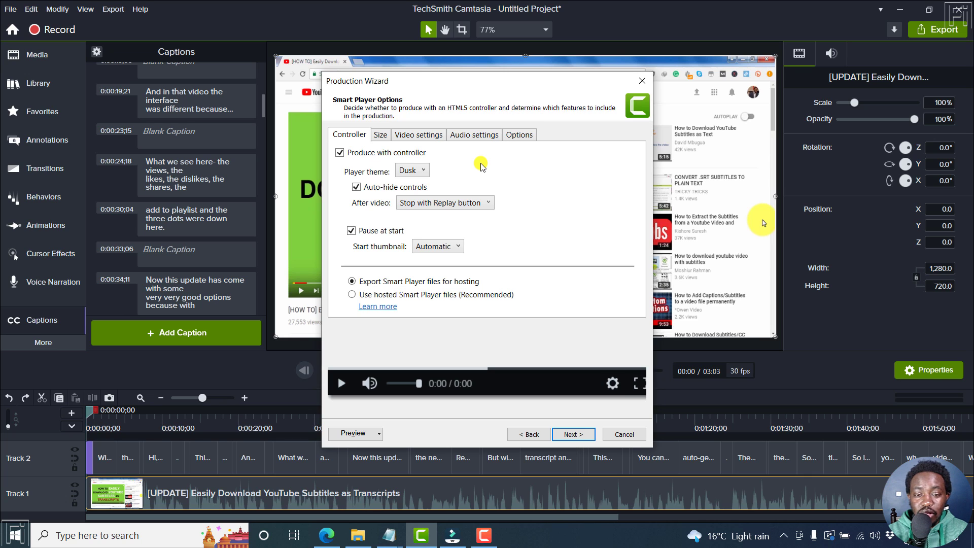
Step: Review the Smart Player Size, Video settings, Audio settings and caption Options tabs
left_click(380, 134)
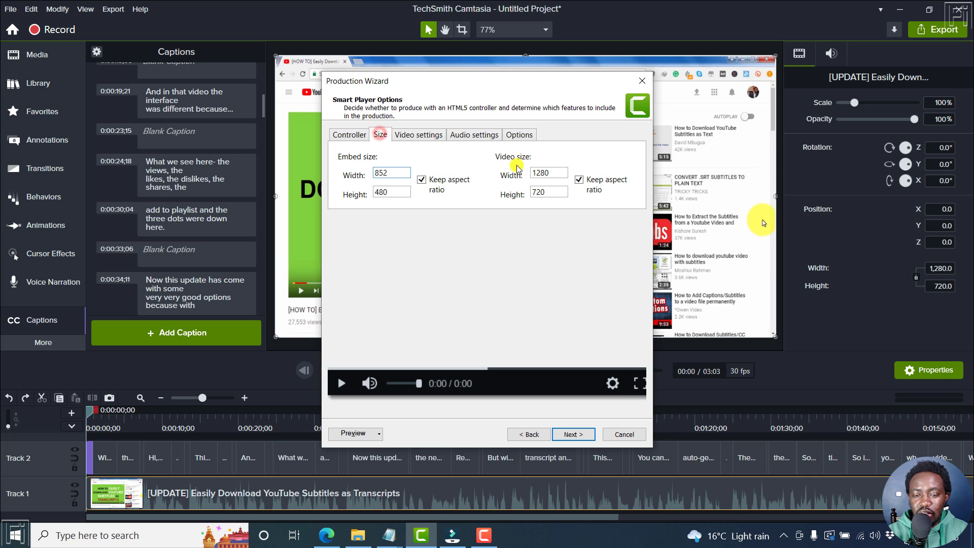
left_click(409, 134)
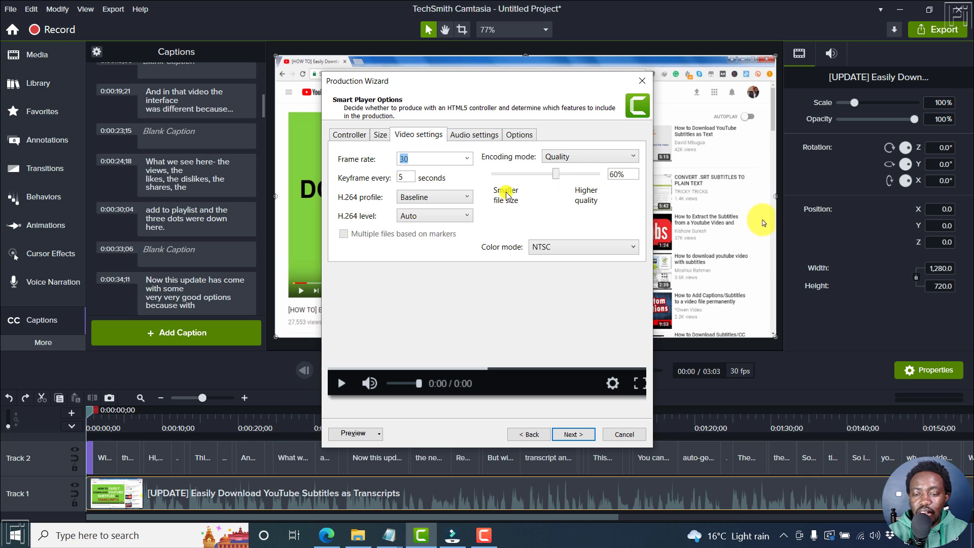
left_click(463, 133)
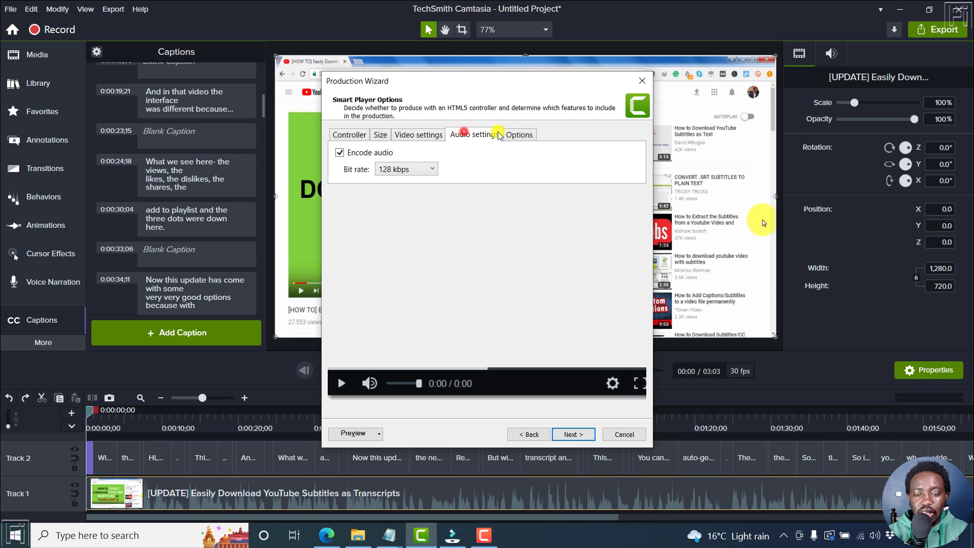
left_click(530, 134)
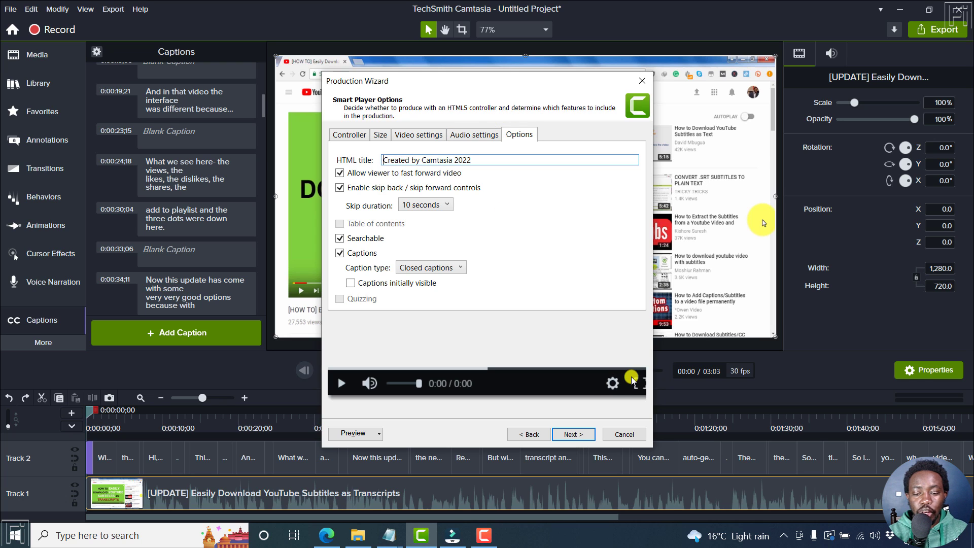
Step: Advance through to the output file page, then close the Production Wizard without producing
left_click(581, 435)
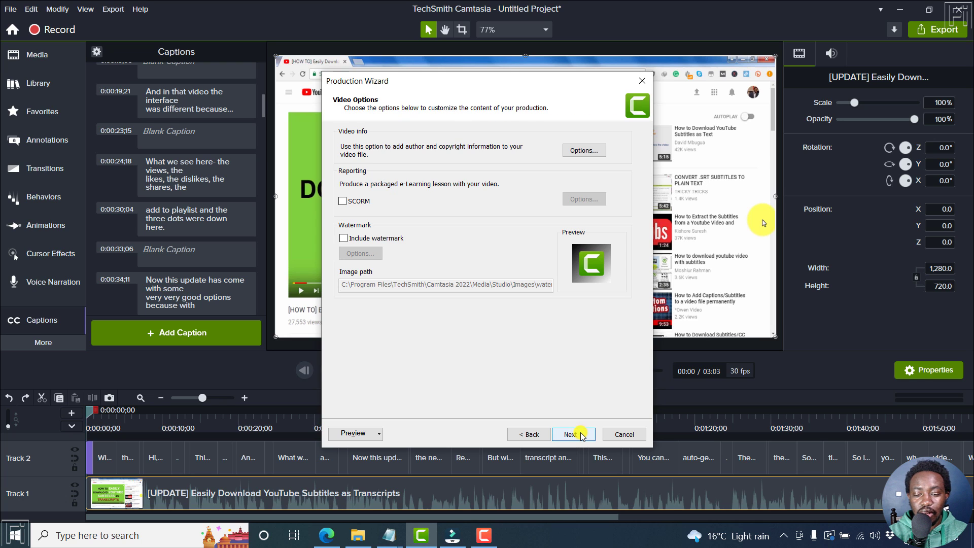
left_click(581, 435)
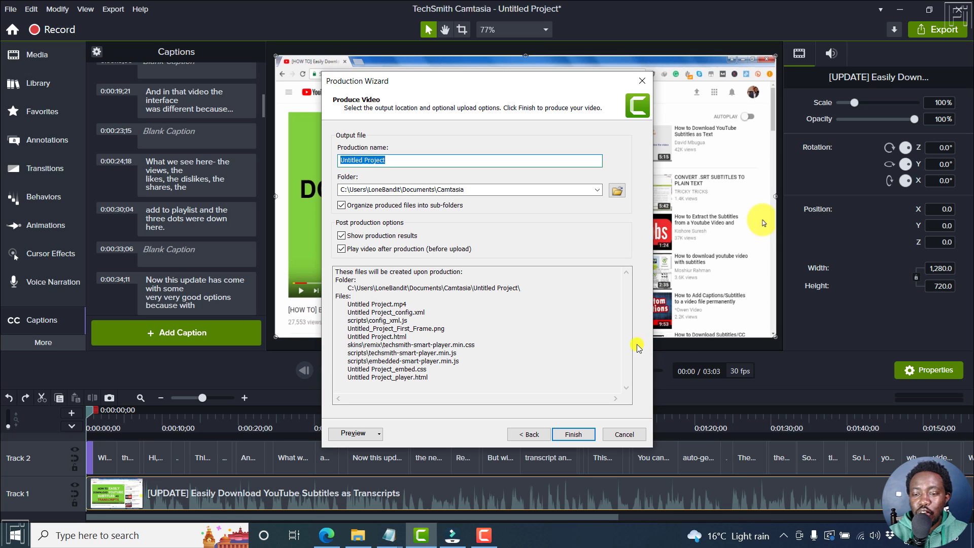
left_click(639, 81)
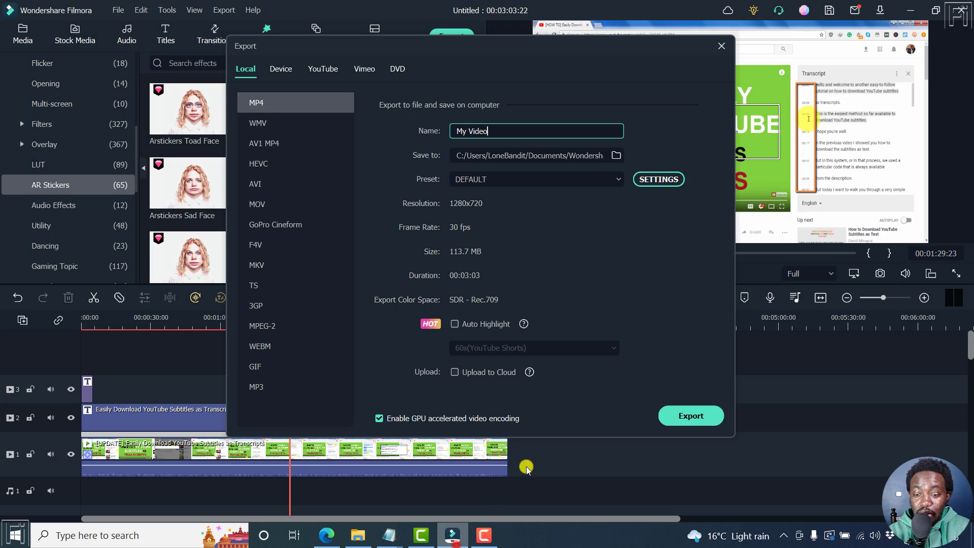
Step: Close Filmora's Export dialog with its X, leaving the project unexported
left_click(721, 46)
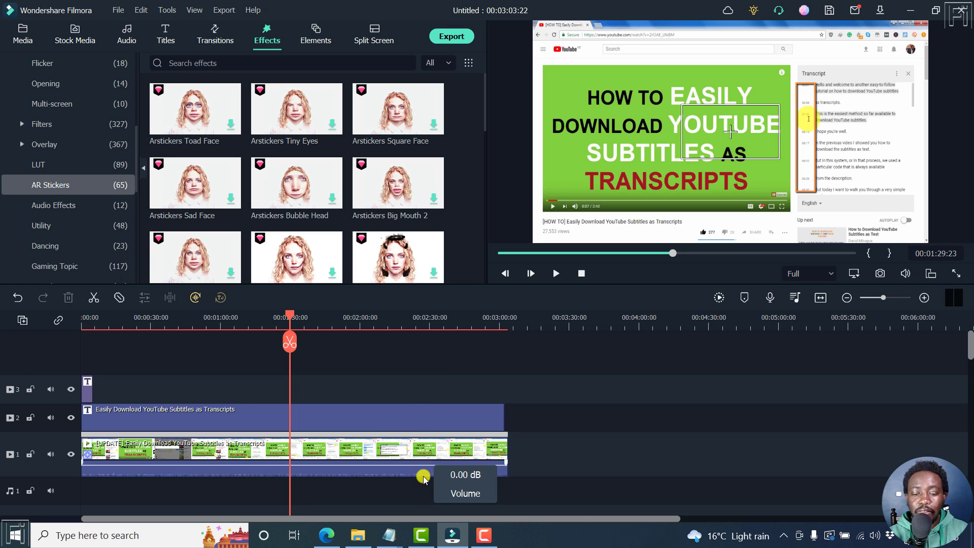
Step: Switch to the Camtasia project showing its timed captions list and caption track
left_click(421, 535)
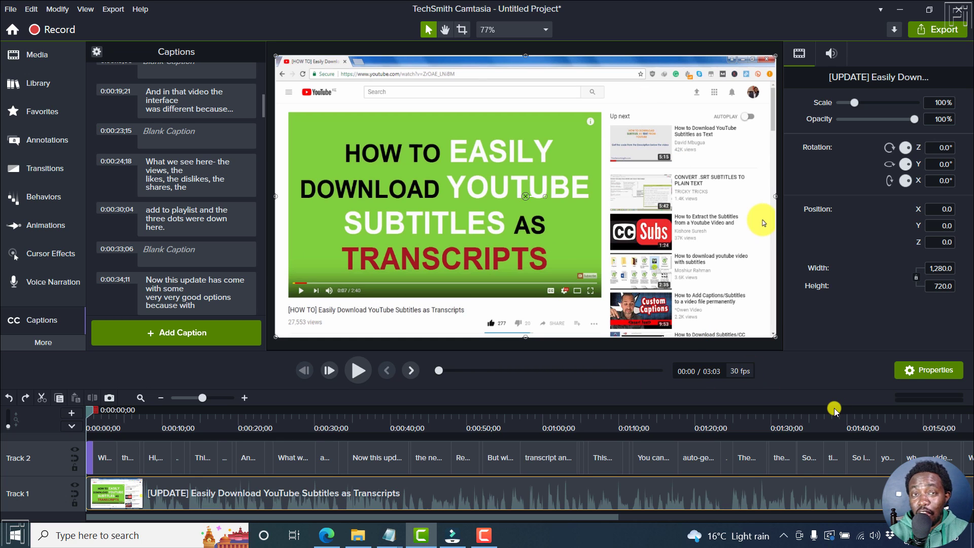
Step: Browse the Camtasia 2022 asset library folders from the top, then return to Filmora
left_click(30, 81)
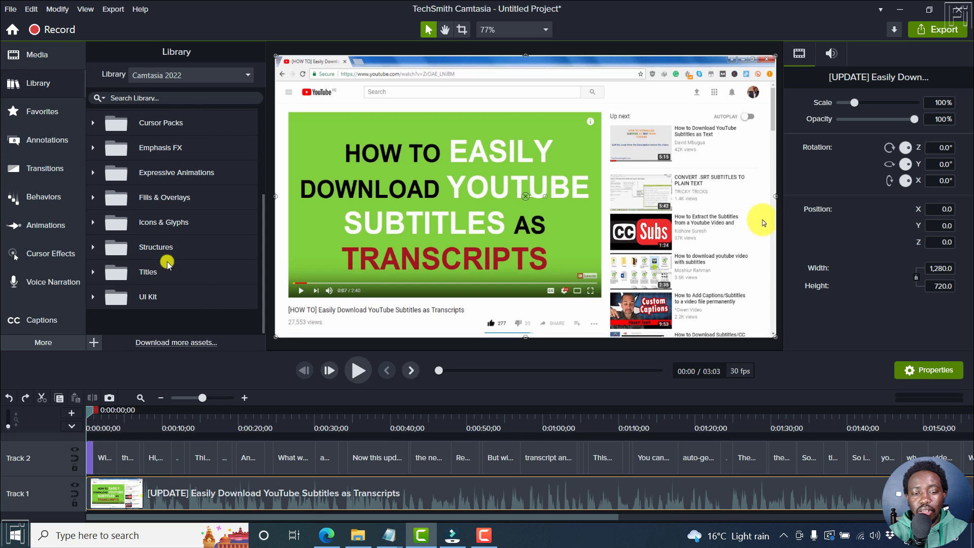
left_click_drag(261, 247, 269, 124)
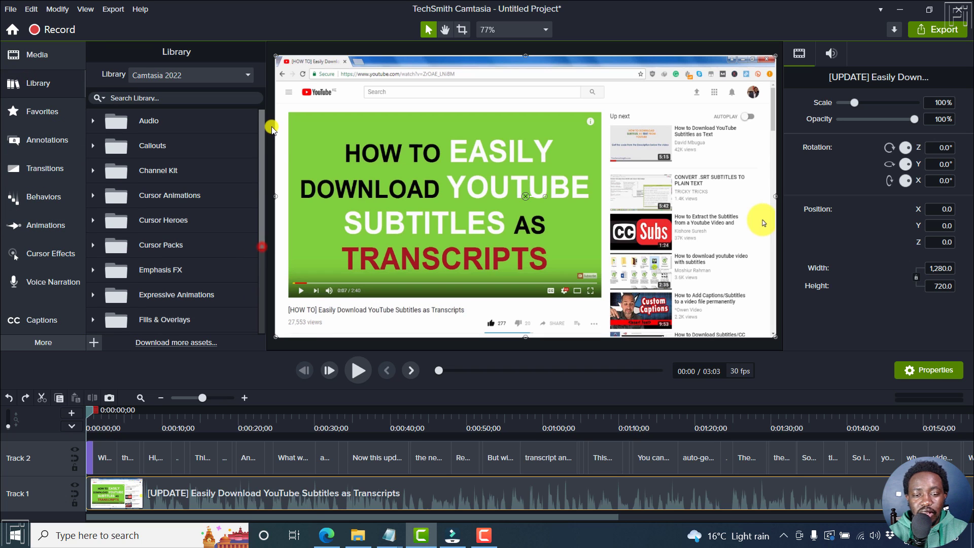
left_click(452, 535)
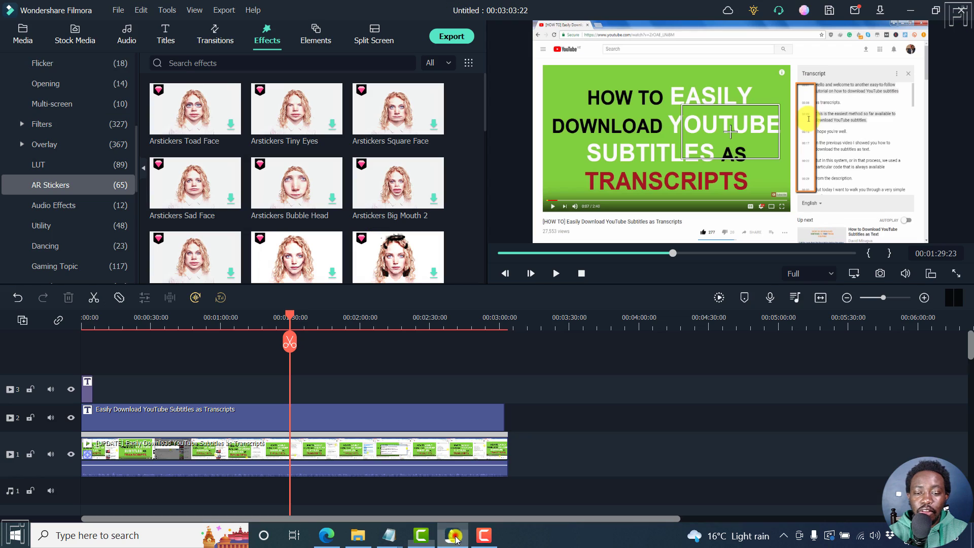